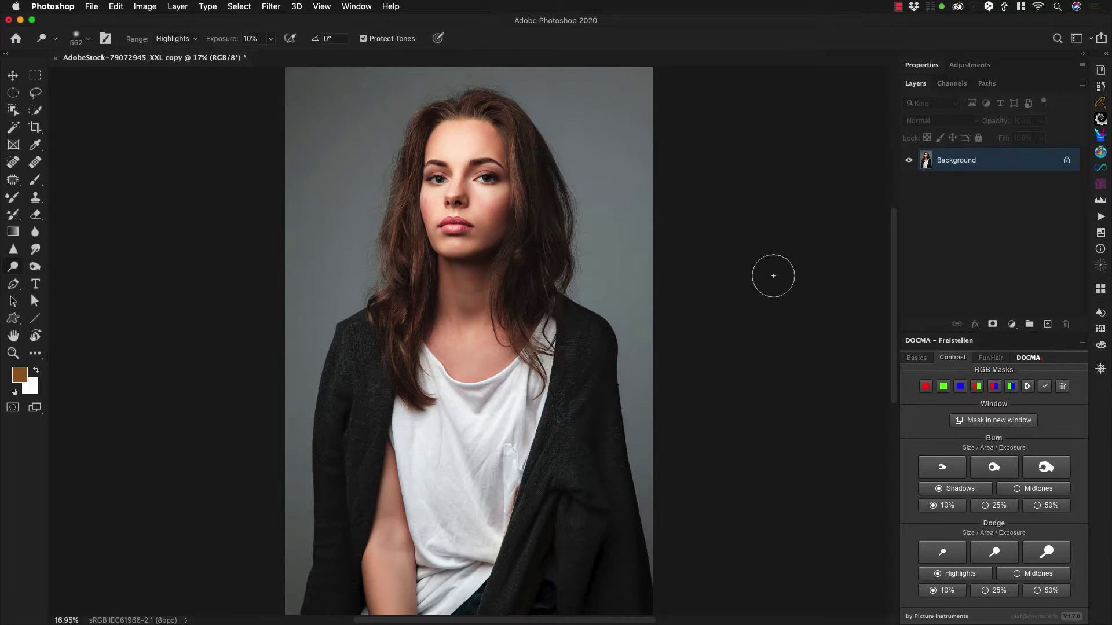
Step: Duplicate the portrait layer over a green contrast layer and remove the duplicate's background with 1-Click Background Removal
left_click(918, 358)
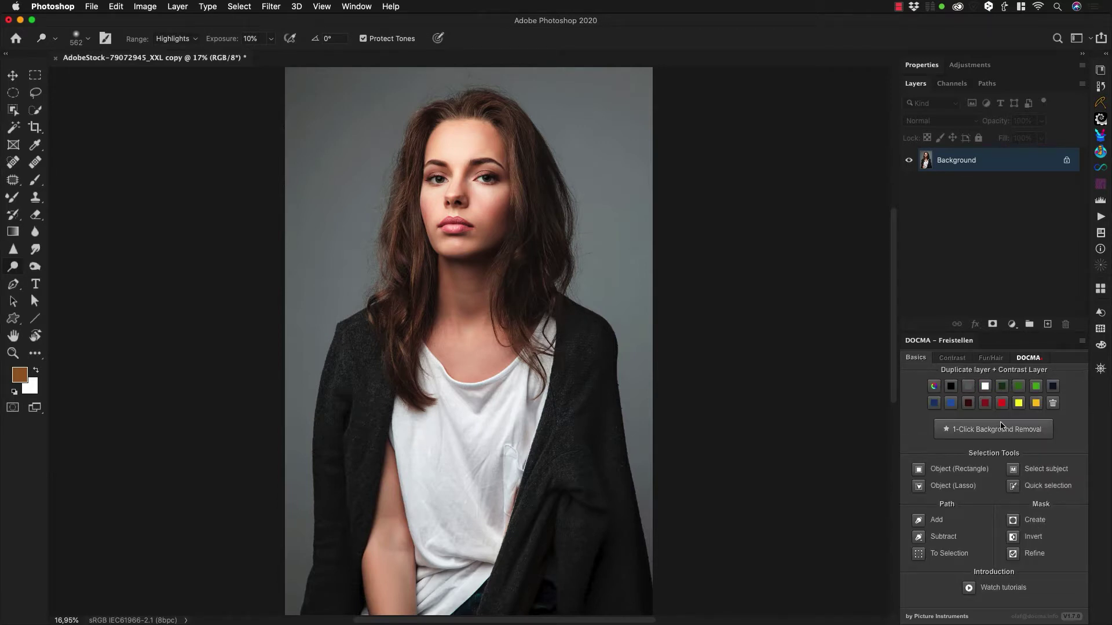
left_click(1004, 388)
left_click(1018, 386)
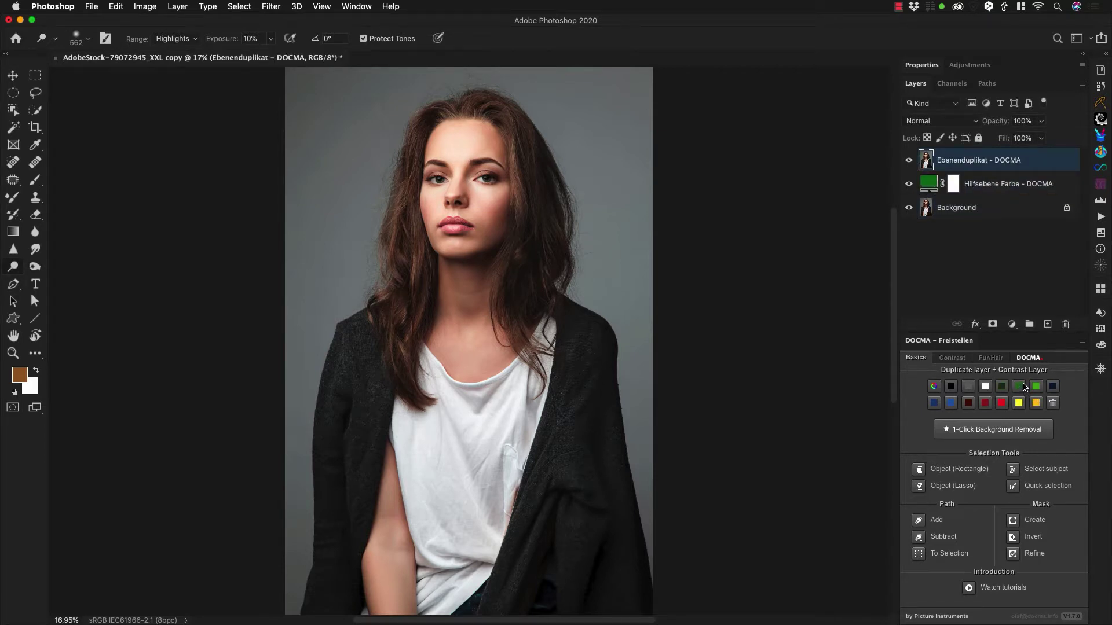
left_click(1006, 429)
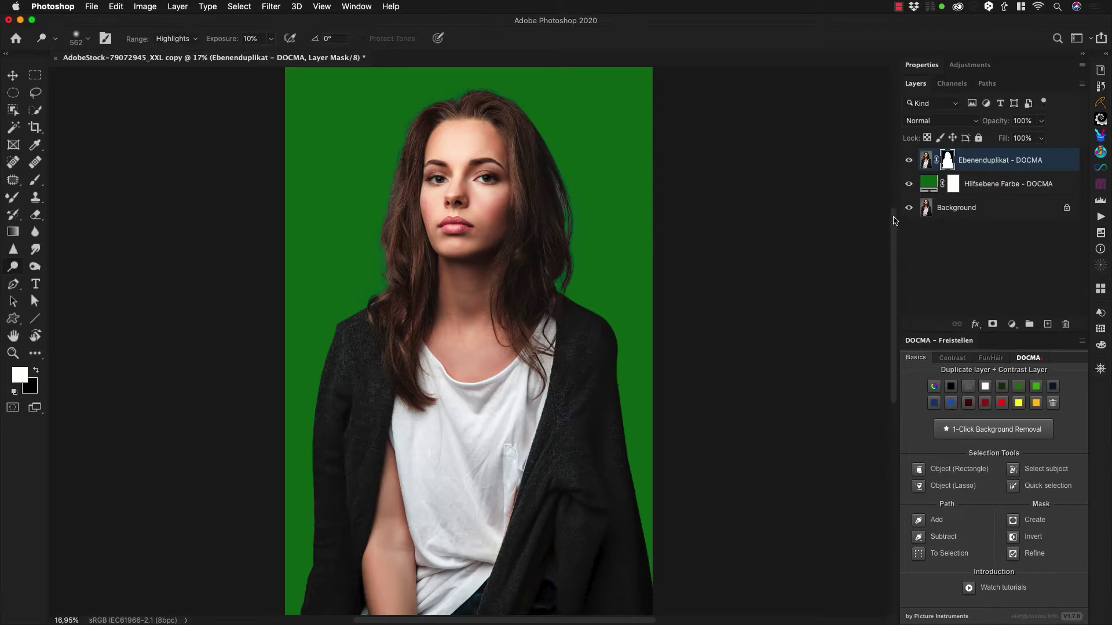
Step: Display the duplicate layer's mask on its own and examine its hair edges up close
left_click(947, 162, "alt")
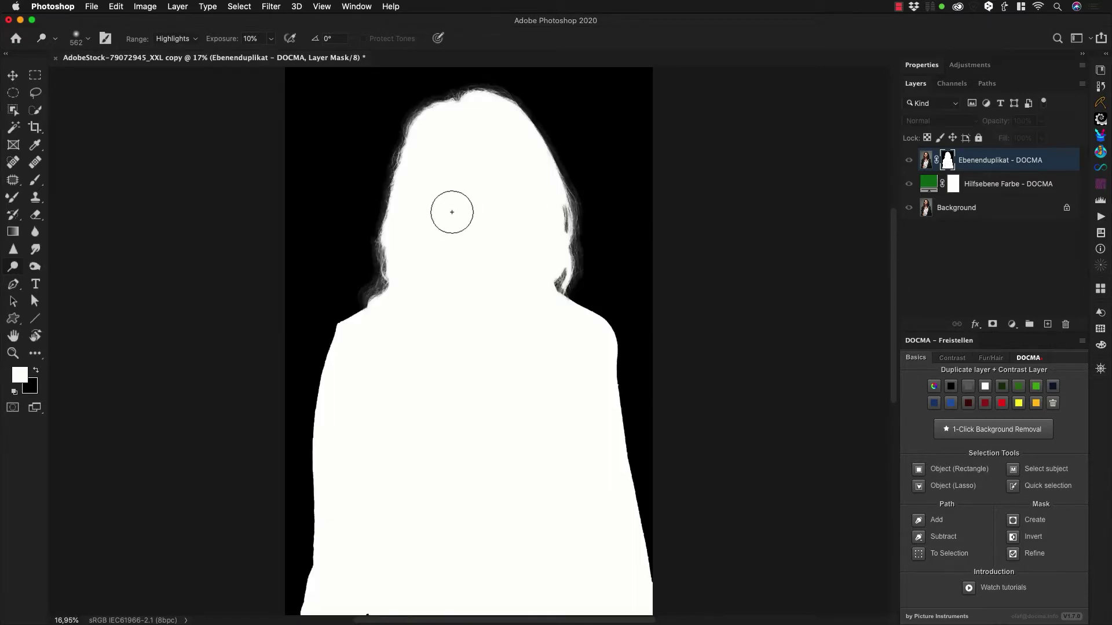
left_click_drag(381, 258, 445, 265)
left_click_drag(553, 240, 464, 373)
left_click_drag(592, 198, 465, 419)
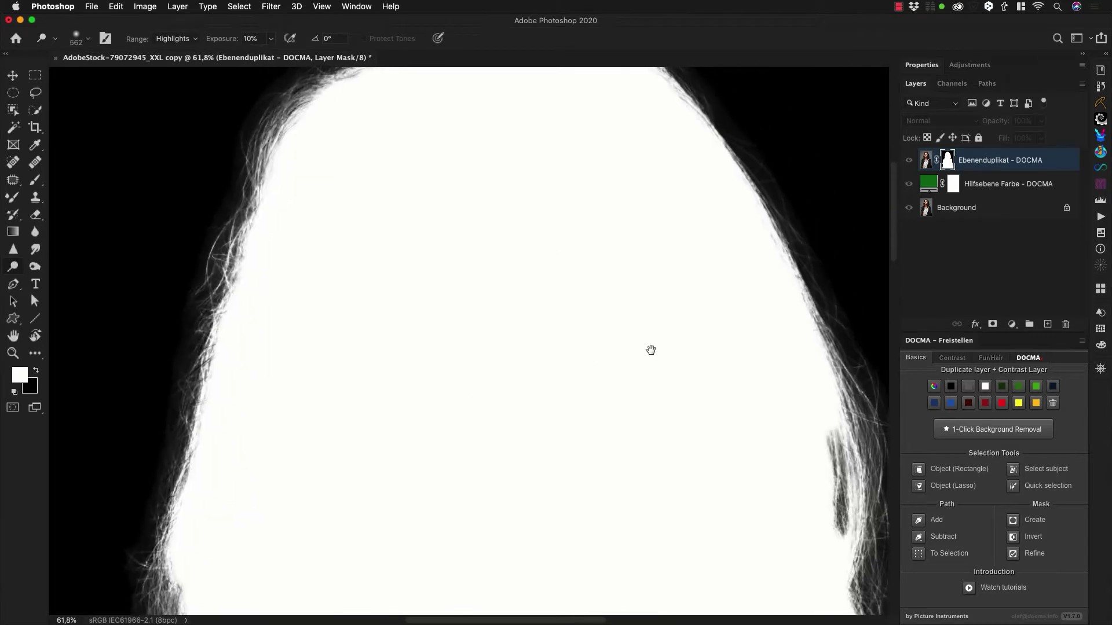
left_click_drag(650, 350, 677, 234)
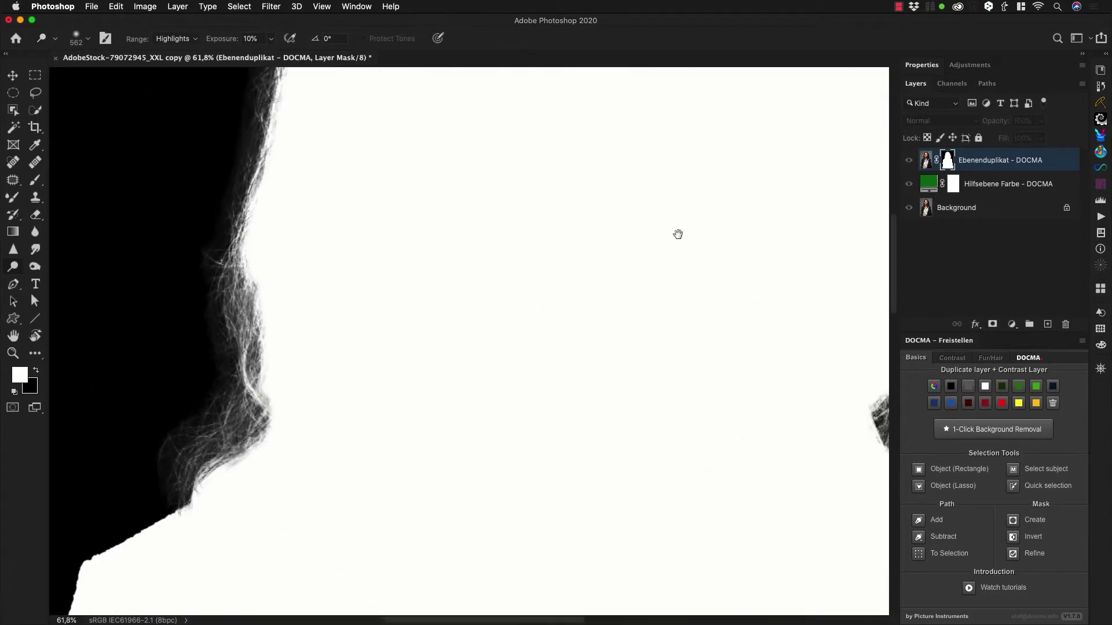
Step: Return to the image view and hide the green contrast layer to compare the cutout's hair with the original background
left_click(927, 160)
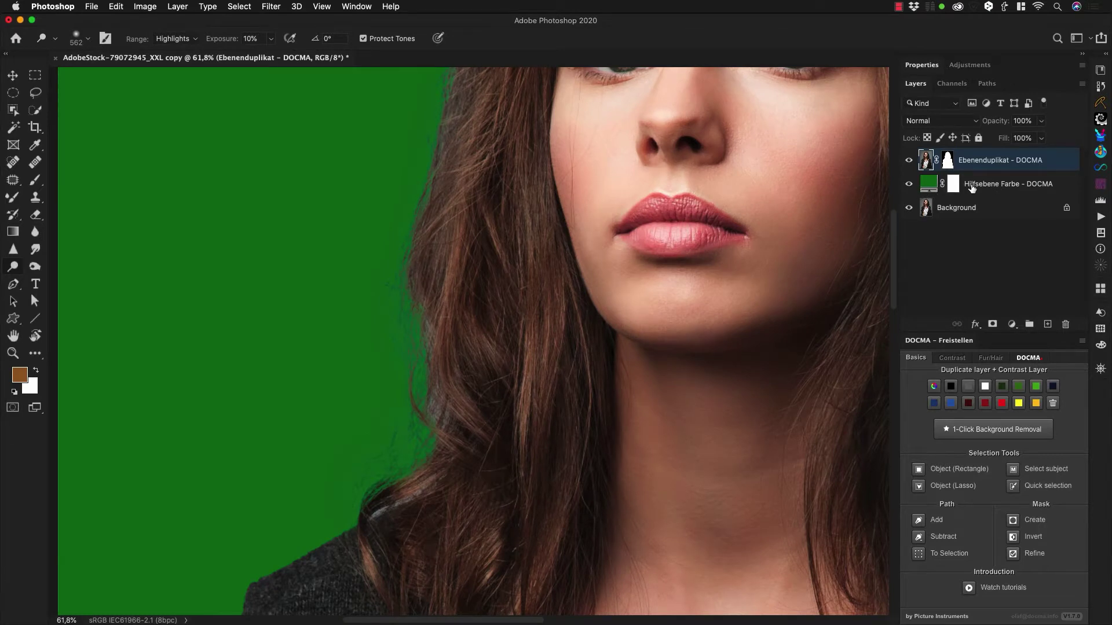
left_click(908, 184)
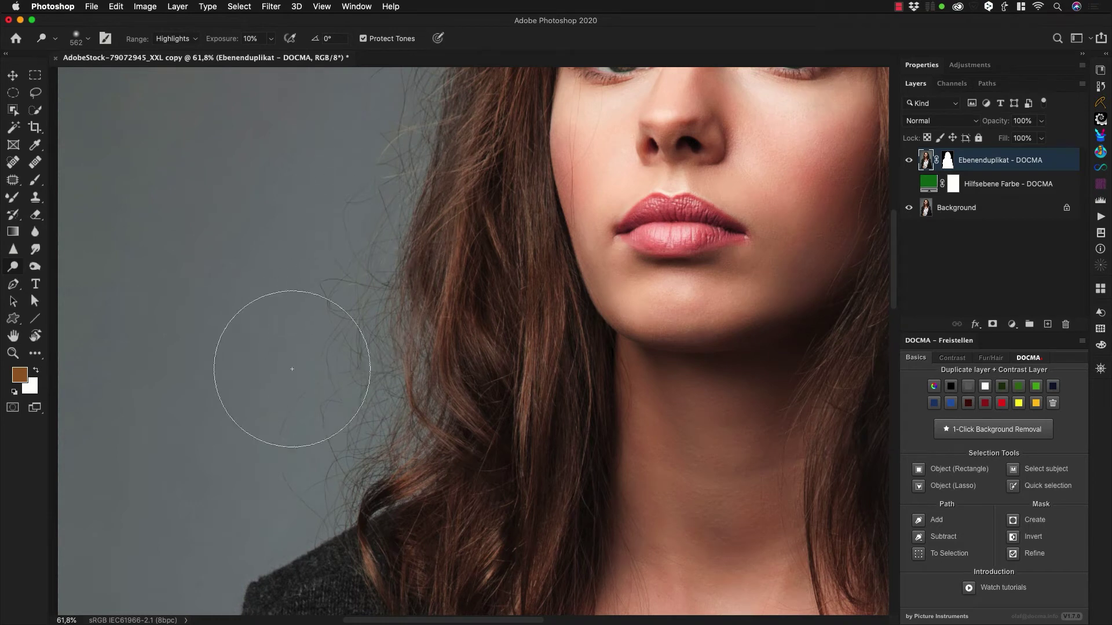
left_click(909, 184)
left_click(909, 185)
Step: Open the duplicate layer's mask for refinement, with the Refine Edge Brush at size 292 and the Overlay view mode
left_click(948, 161)
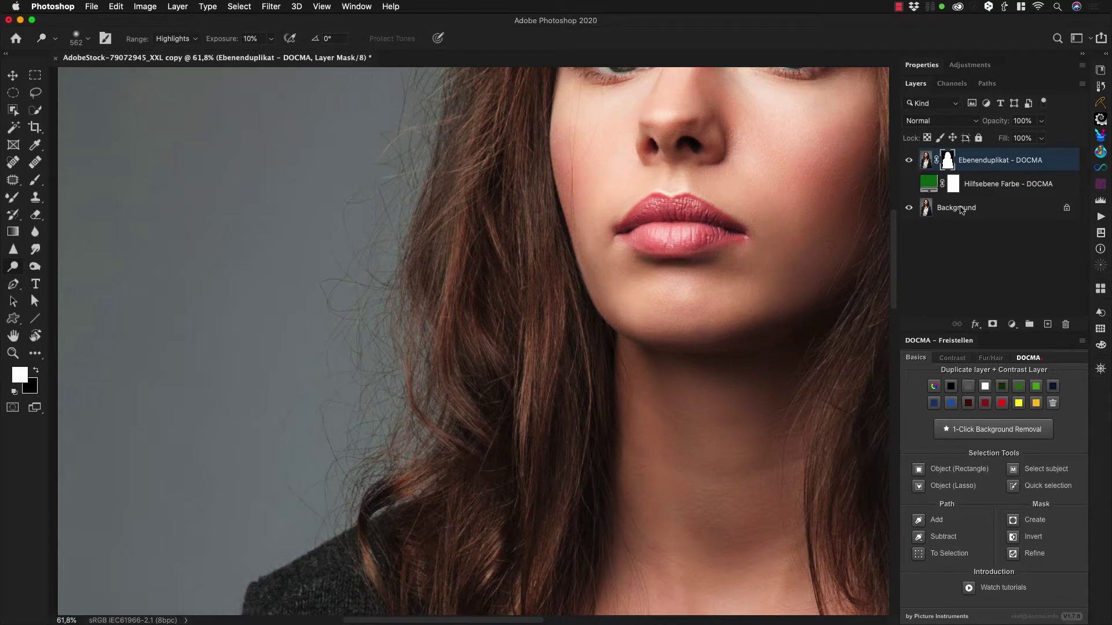
left_click(1030, 555)
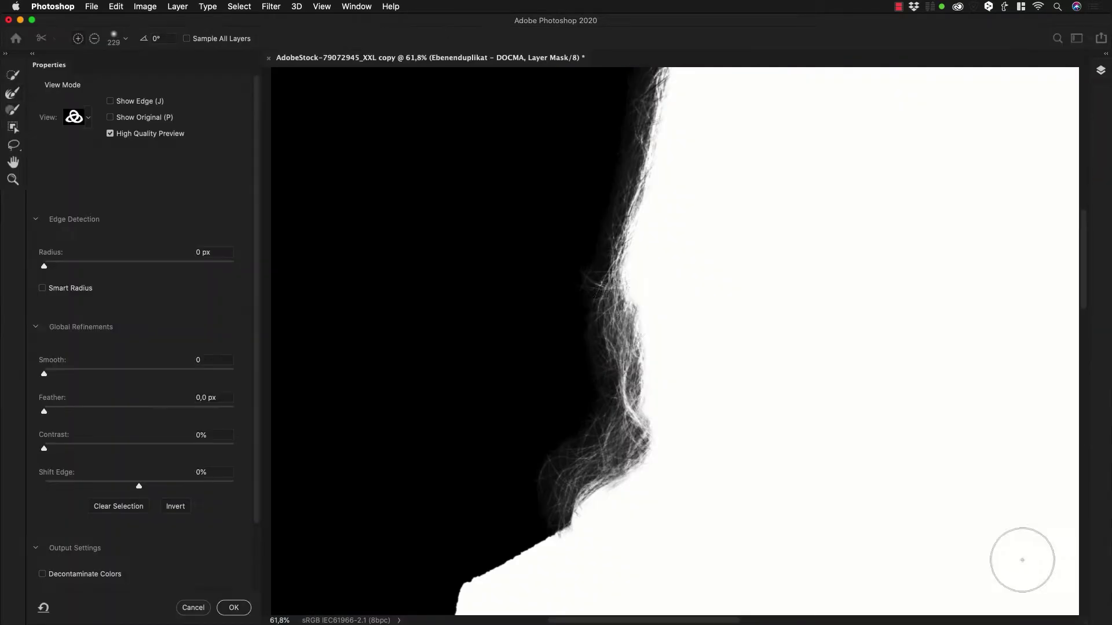
left_click(618, 316)
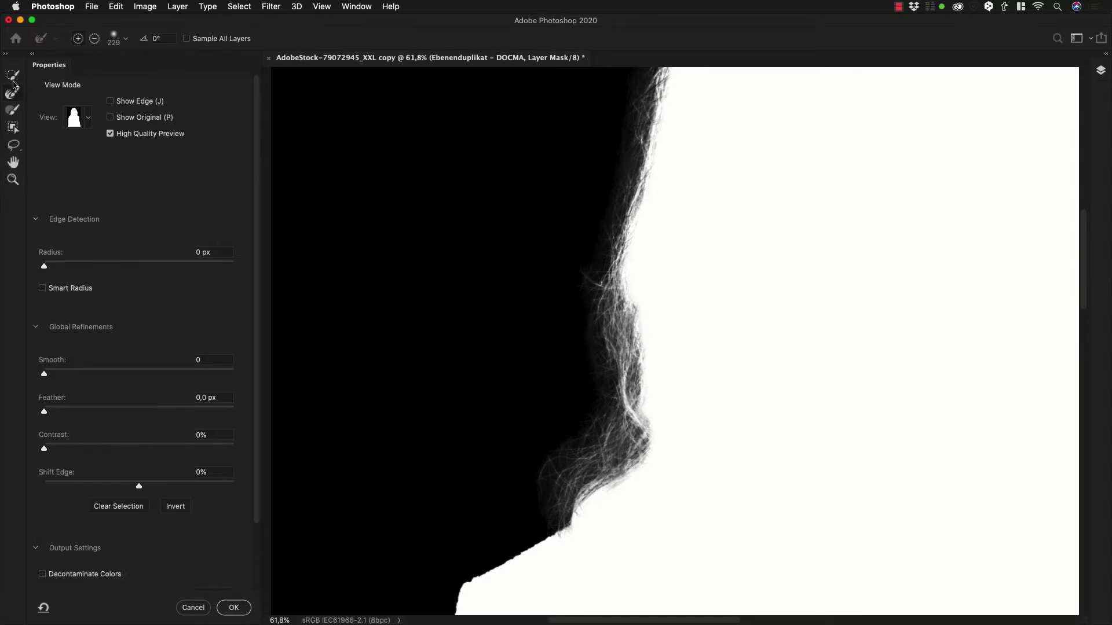
left_click_drag(614, 216, 624, 207)
left_click(79, 120)
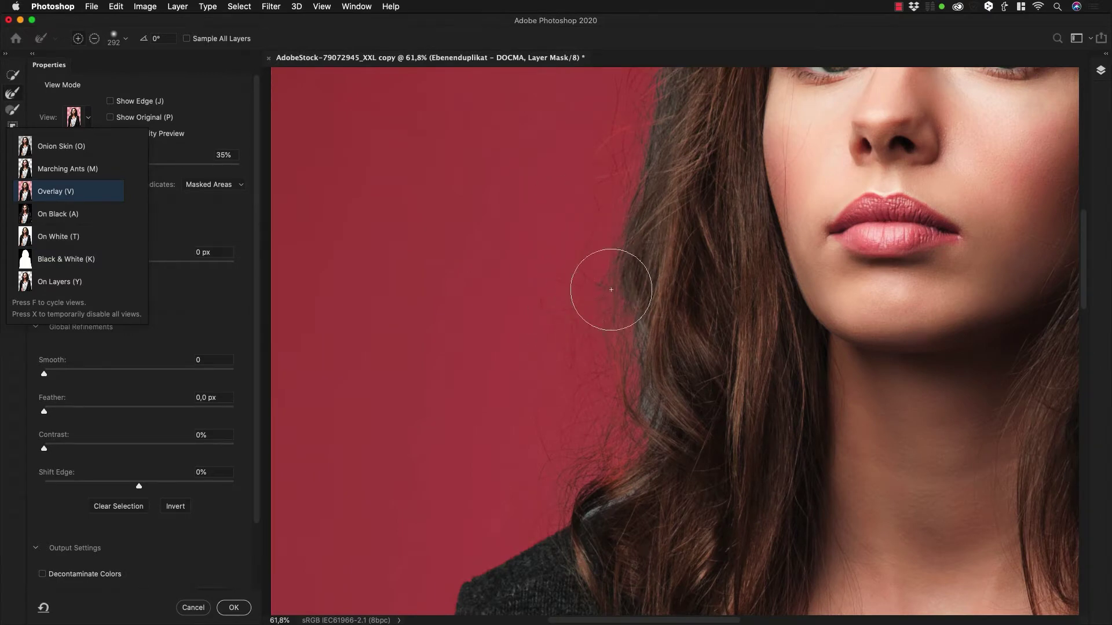
left_click(547, 278)
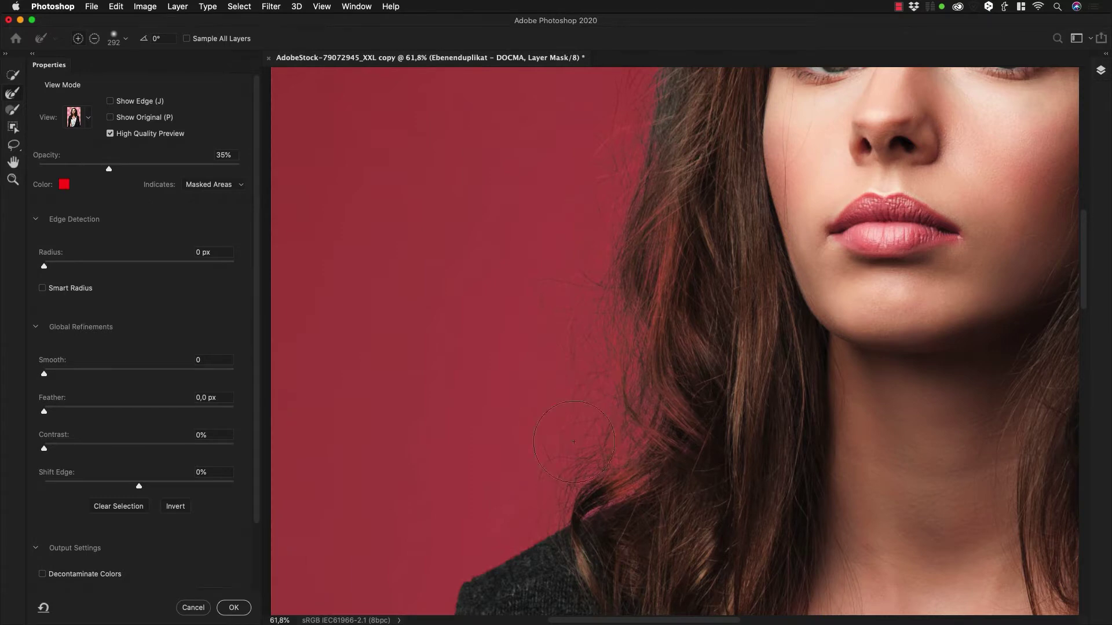
Step: Paint with the Refine Edge Brush along the whole hair outline, from the left strands over the crown to the right strands
mouse_move(666, 166)
left_mouse_down()
mouse_move(618, 382)
mouse_move(593, 438)
left_mouse_up()
left_click_drag(631, 253, 512, 403)
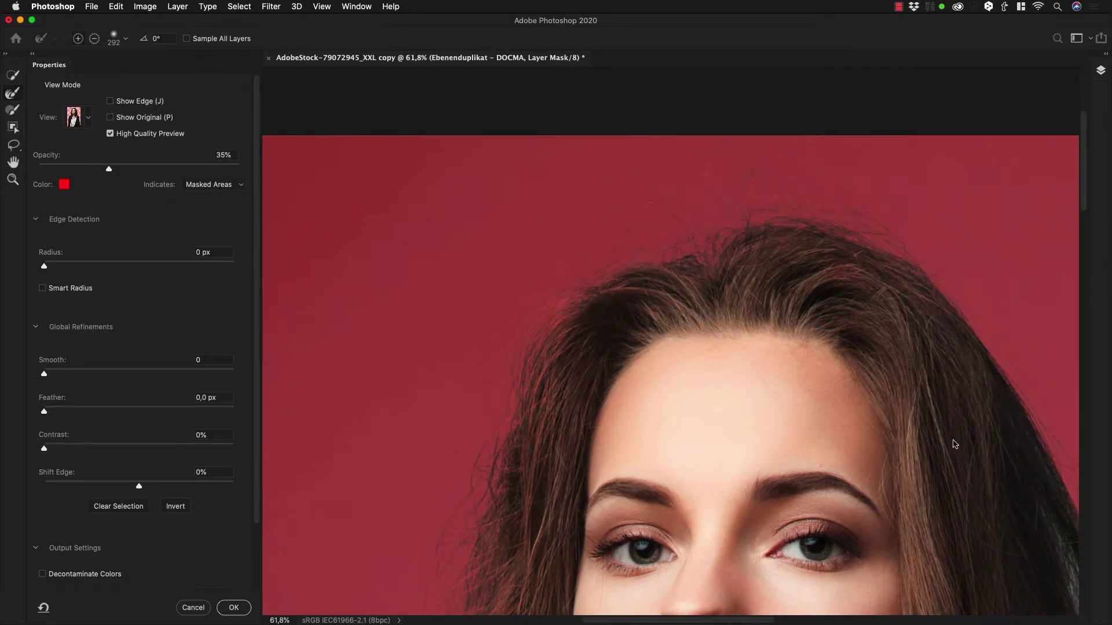
left_click_drag(953, 442, 568, 285)
mouse_move(743, 493)
left_mouse_down()
mouse_move(692, 348)
mouse_move(718, 464)
mouse_move(746, 484)
mouse_move(713, 323)
left_mouse_up()
left_click_drag(766, 497, 709, 337)
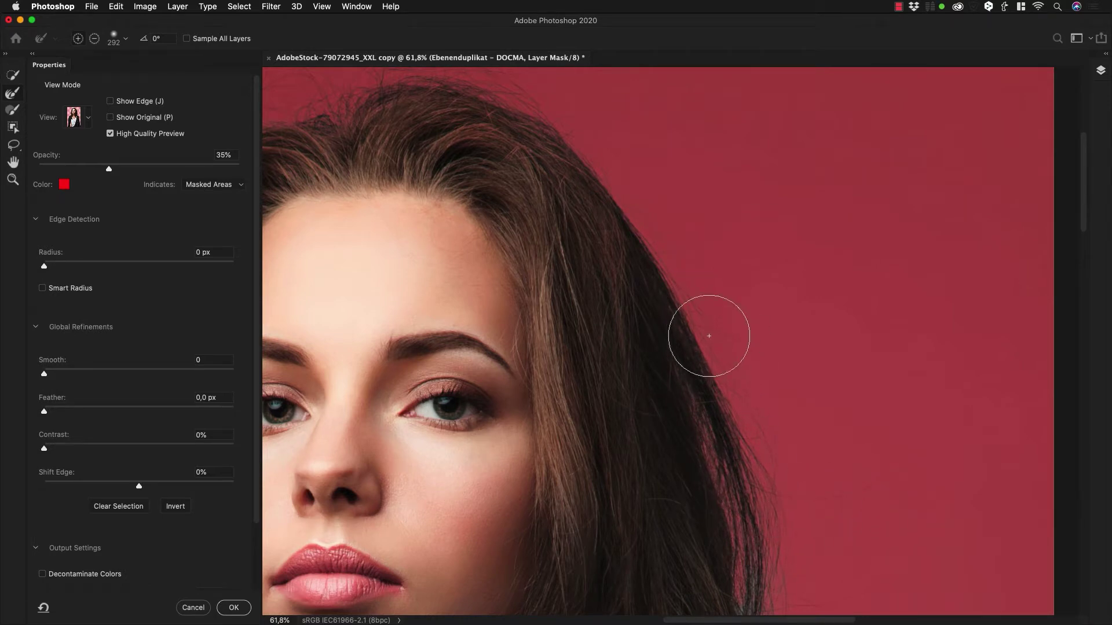
left_click_drag(799, 438, 810, 198)
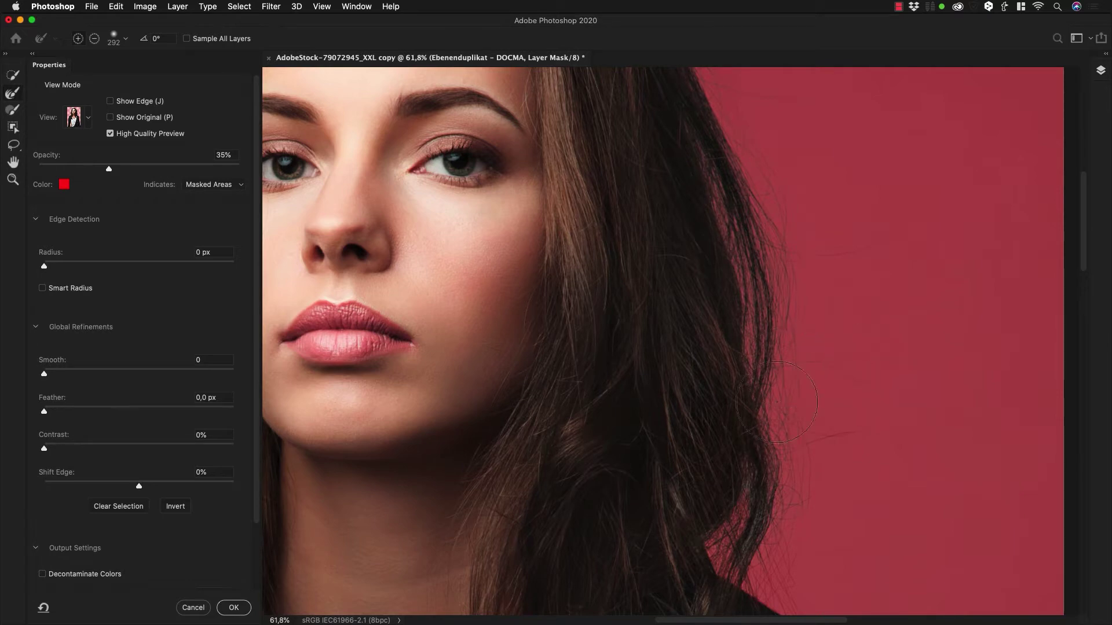
scroll(779, 261, "down", 5)
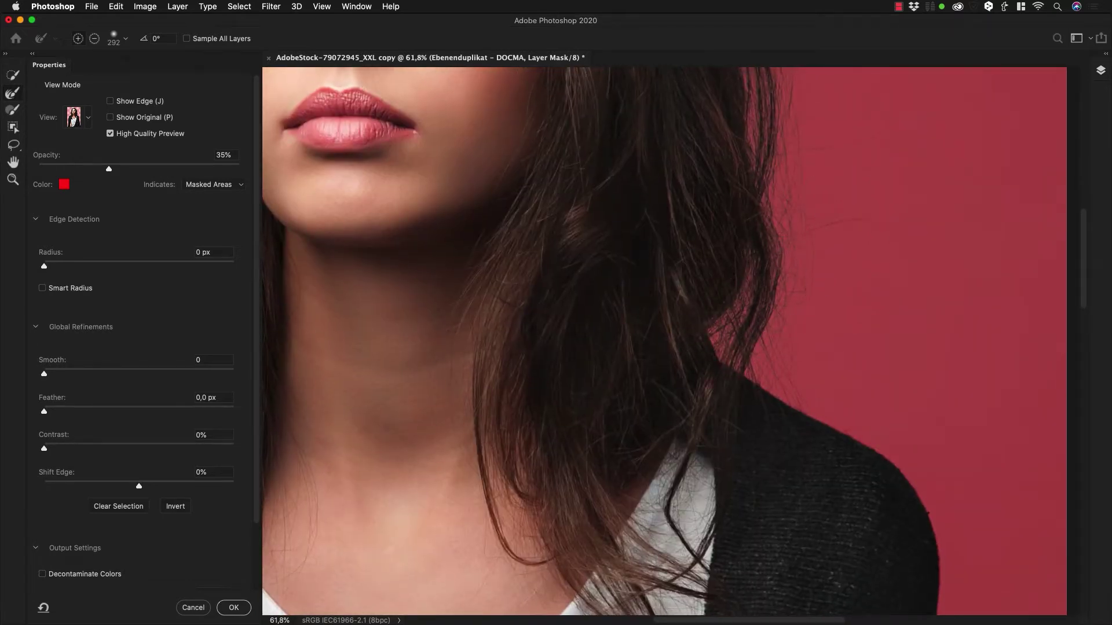
Step: Switch the preview to Black & White and examine the refined mask along the left side of the hair up to the crown
key("space")
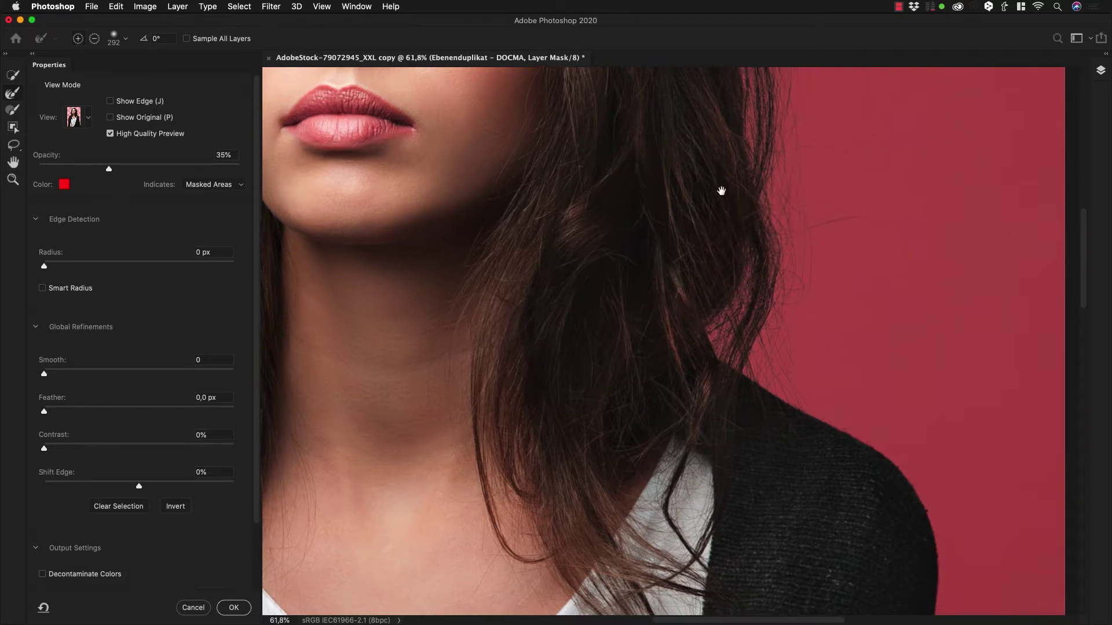
mouse_move(720, 191)
left_mouse_down()
mouse_move(690, 392)
mouse_move(867, 335)
mouse_move(895, 344)
left_mouse_up()
left_click_drag(680, 452, 895, 419)
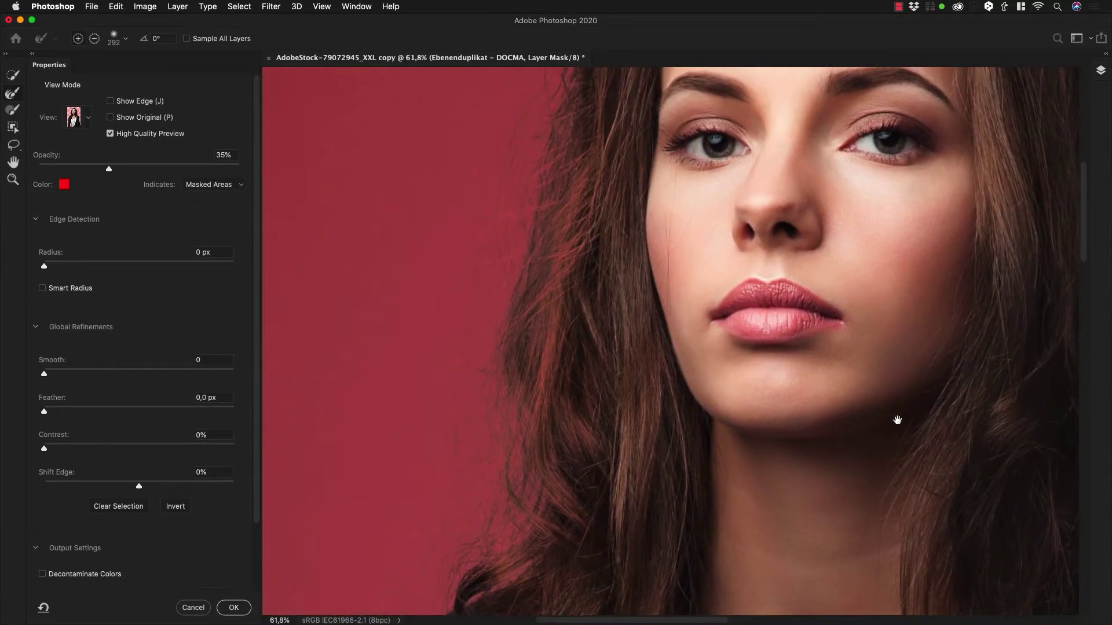
key("k")
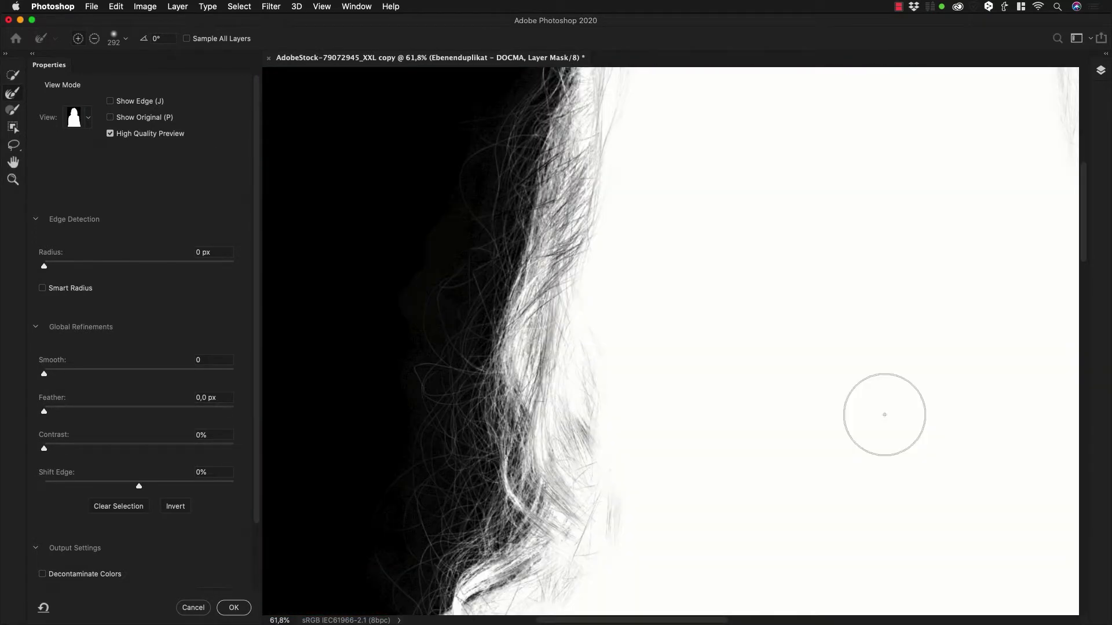
key("space")
left_click_drag(567, 451, 692, 266)
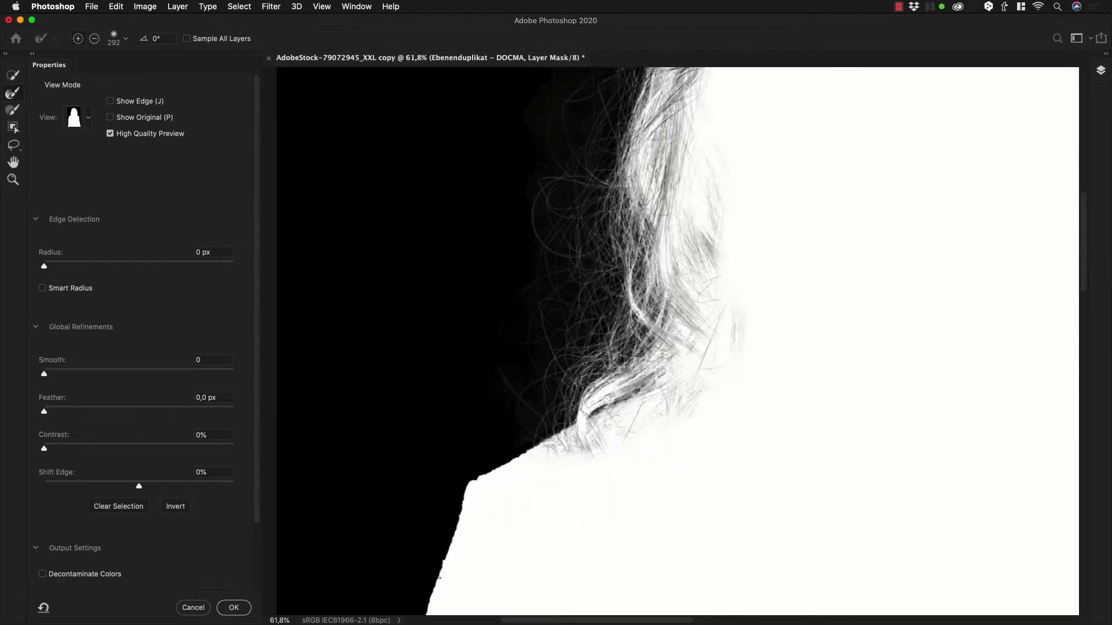
mouse_move(573, 261)
left_mouse_down()
mouse_move(539, 247)
mouse_move(539, 277)
mouse_move(557, 250)
left_mouse_up()
key("space")
mouse_move(695, 168)
left_mouse_down()
mouse_move(690, 228)
mouse_move(653, 340)
left_mouse_up()
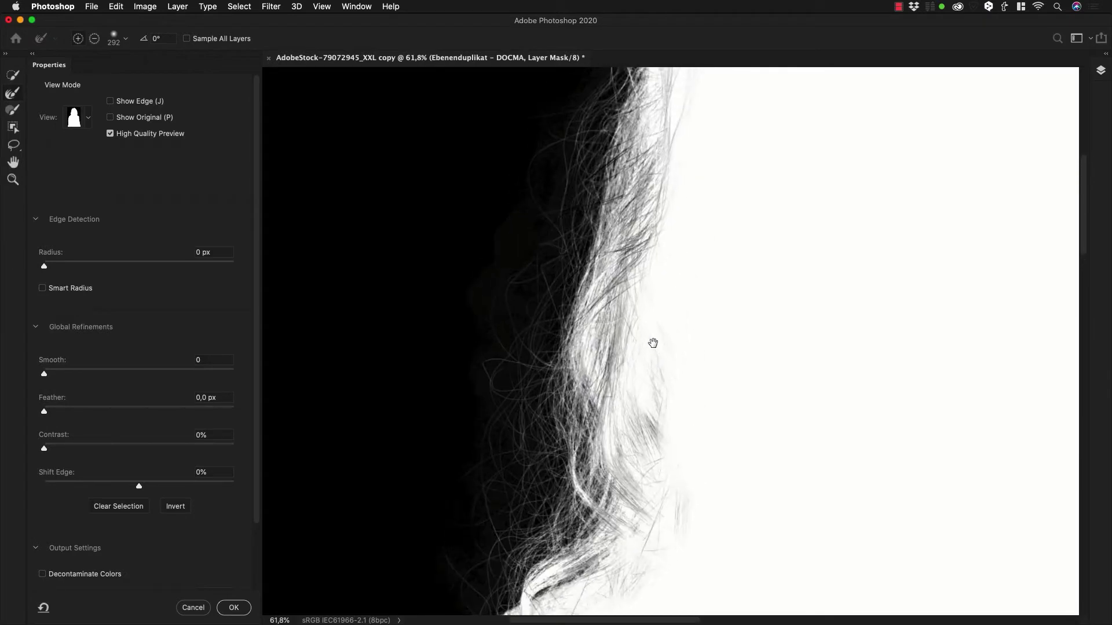
left_click_drag(697, 253, 648, 347)
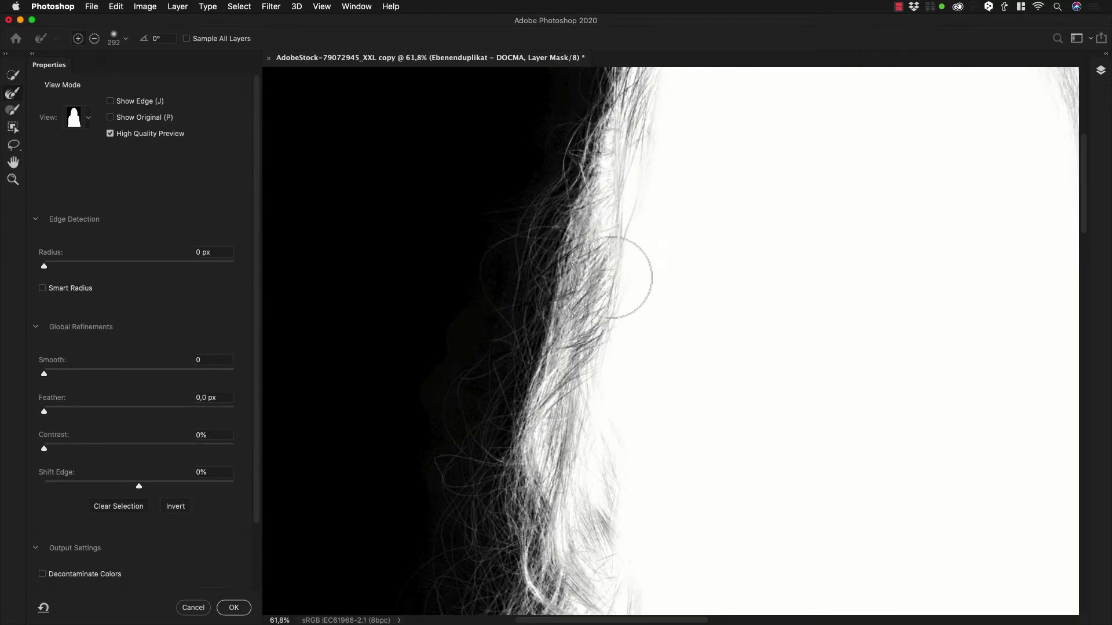
left_click_drag(624, 258, 664, 306)
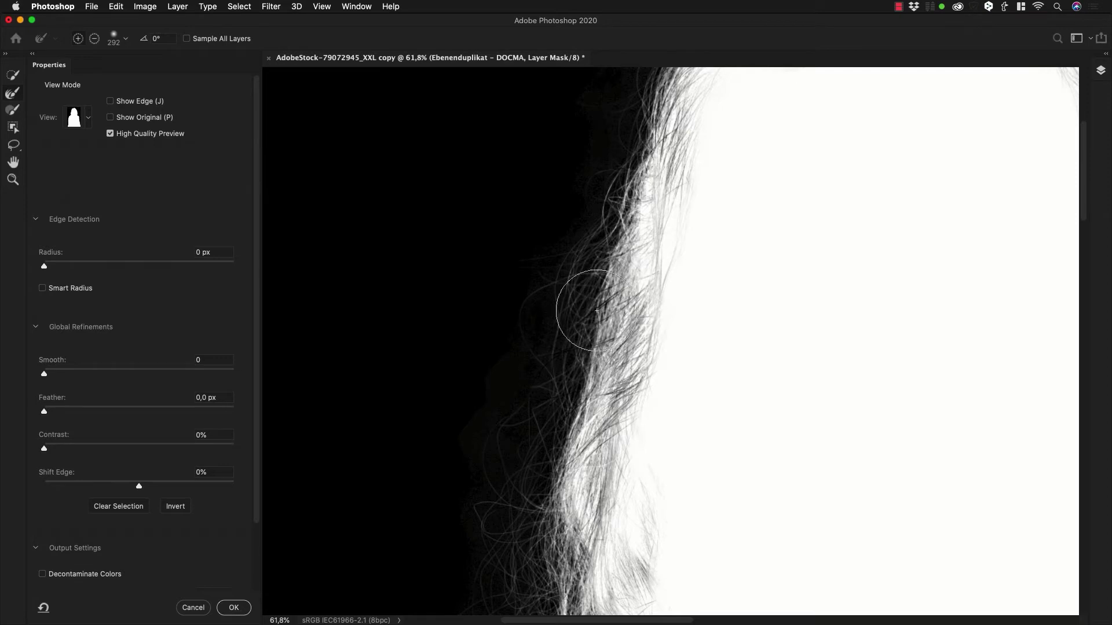
left_click_drag(712, 191, 576, 417)
left_click_drag(733, 331, 590, 326)
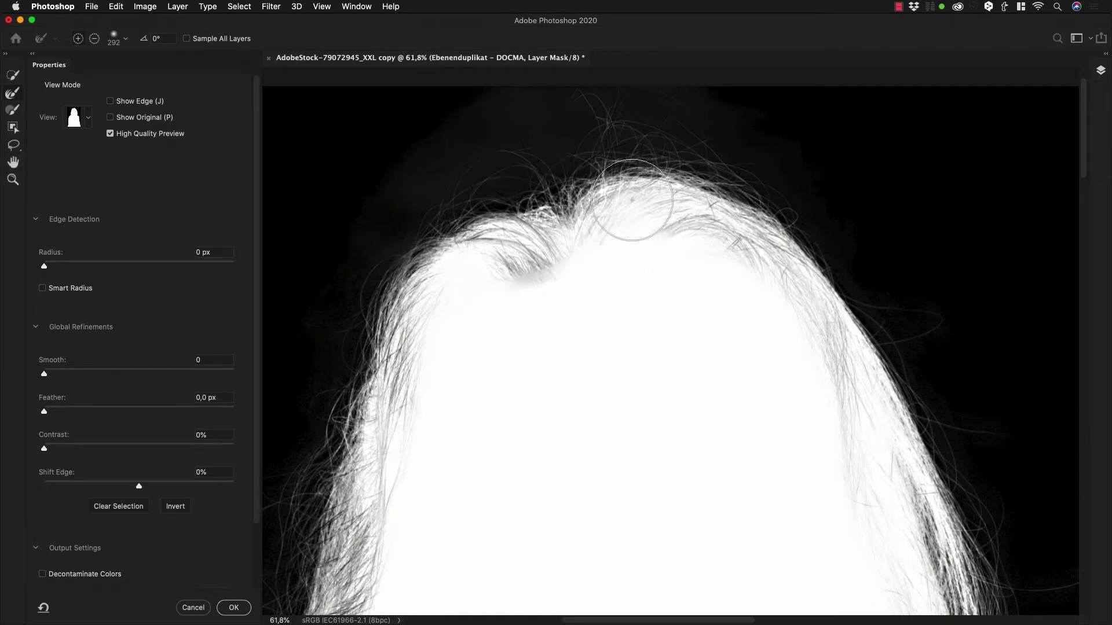
Step: Examine the refined mask along the right side of the hair down to the shoulder
left_click_drag(870, 385, 643, 228)
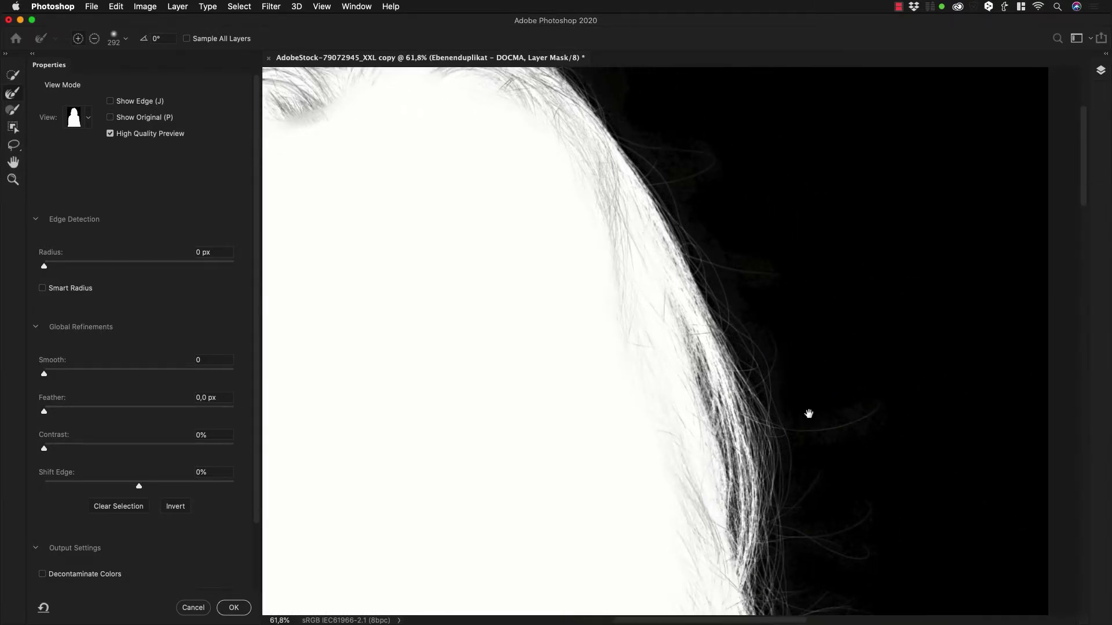
left_click_drag(830, 401, 694, 207)
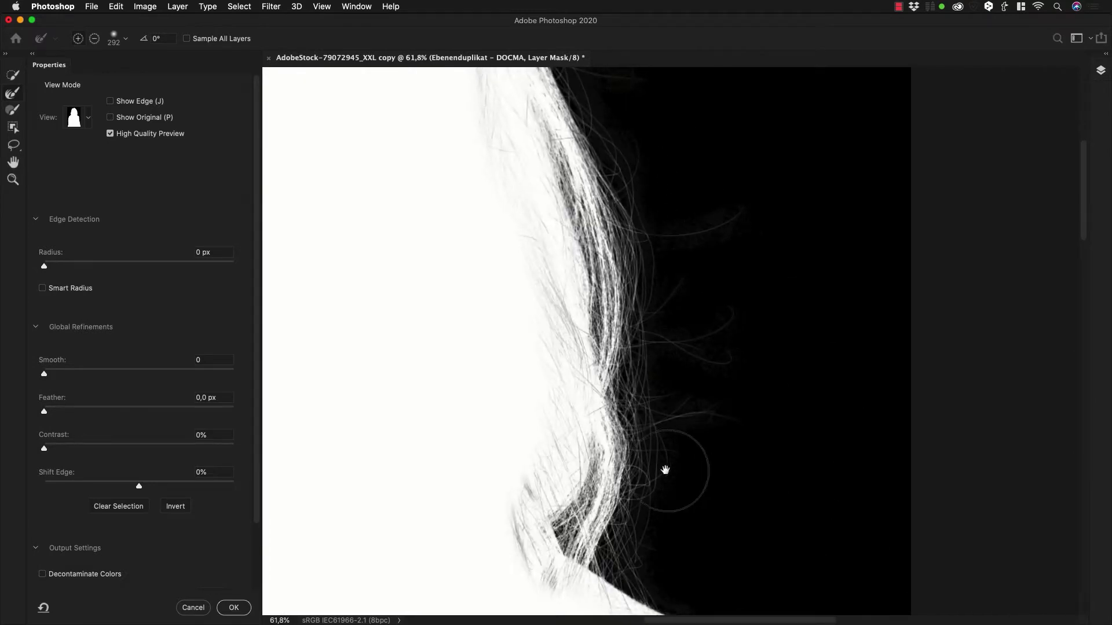
left_click_drag(666, 470, 693, 418)
left_click_drag(763, 312, 826, 412)
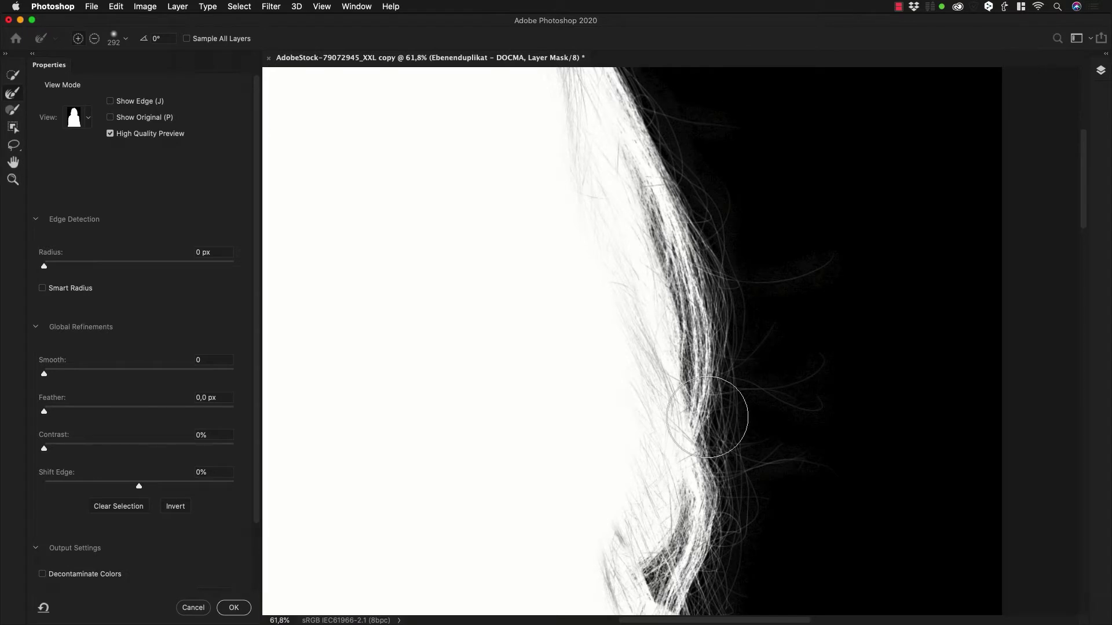
left_click_drag(700, 388, 728, 328)
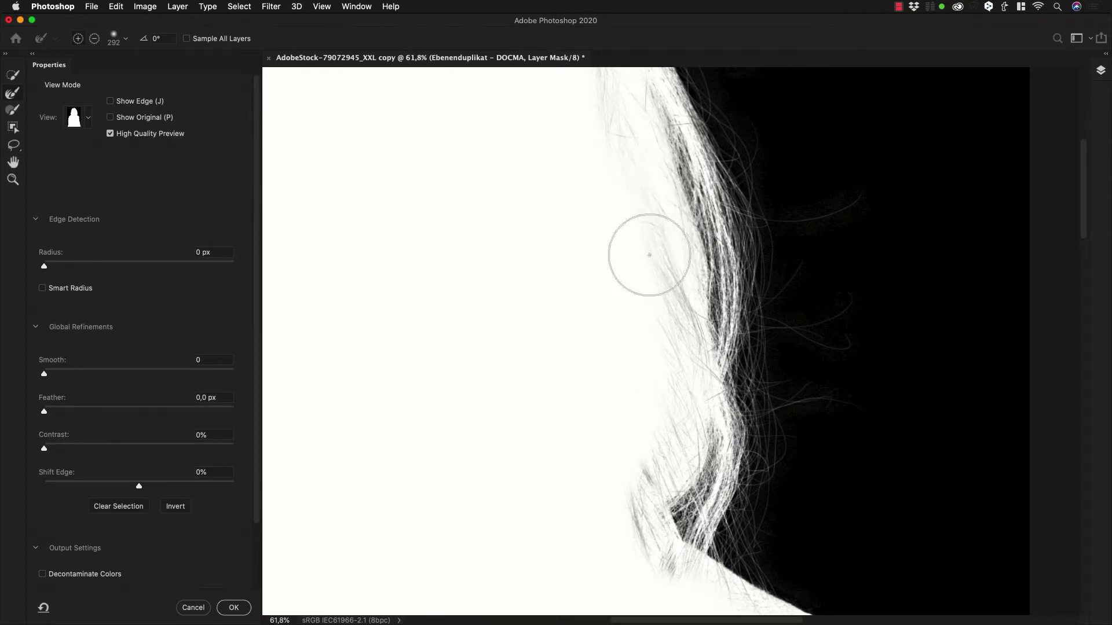
left_click_drag(746, 476, 741, 299)
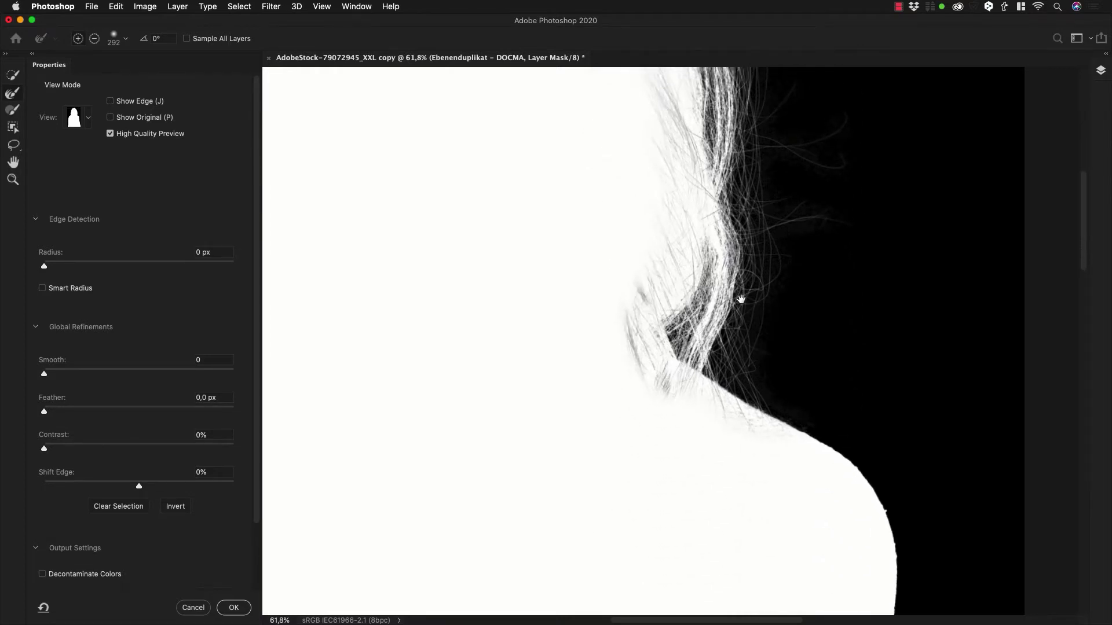
Step: Recheck the mask's left hair edge and apply the refinement to the layer mask
left_click_drag(539, 297, 912, 391)
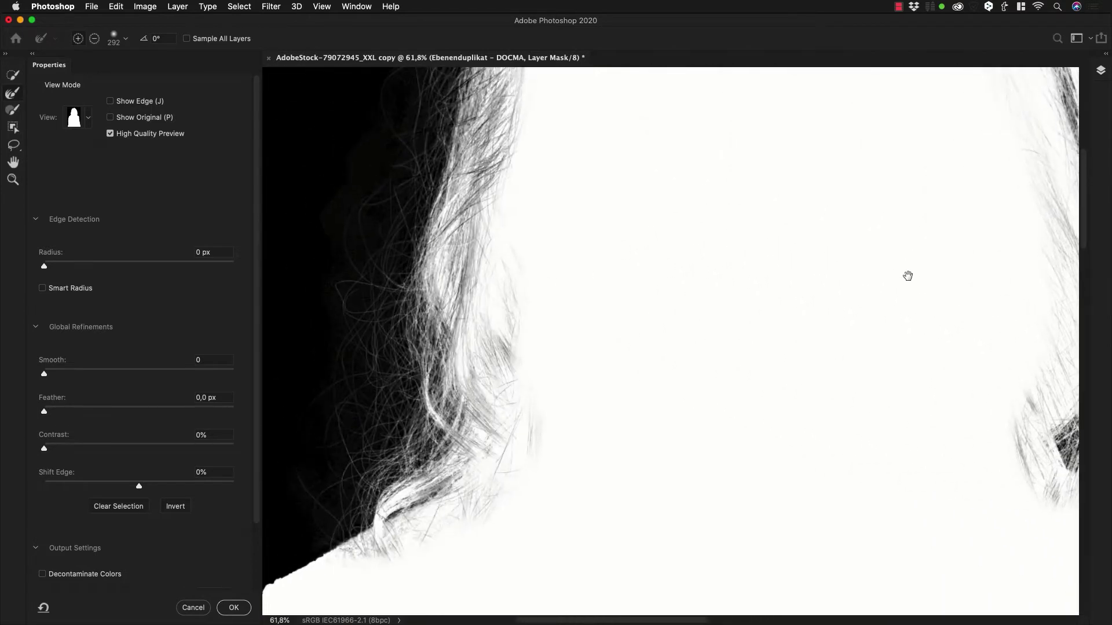
left_click_drag(907, 276, 591, 365)
left_click_drag(423, 366, 810, 342)
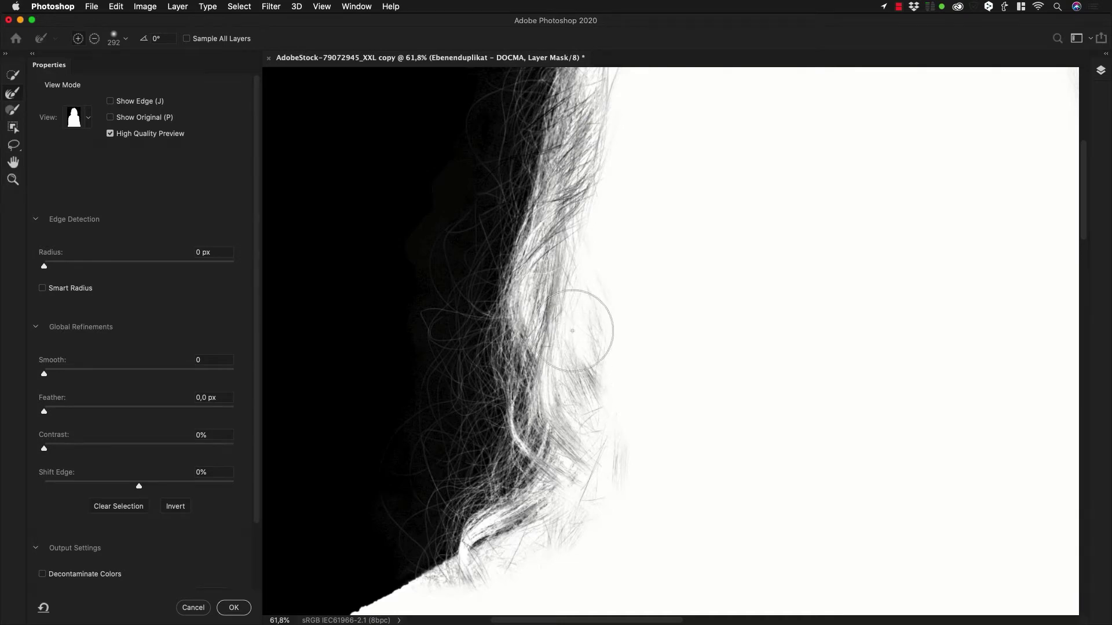
left_click(238, 608)
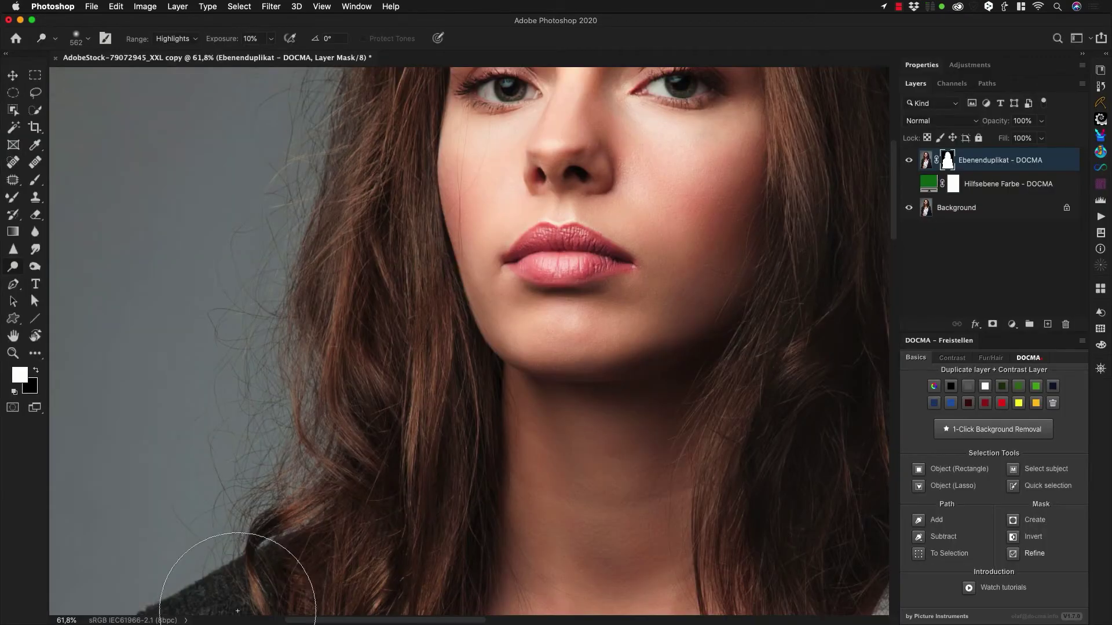
Step: Rename the masked duplicate layer as "Select & Mask"
double_click(978, 162)
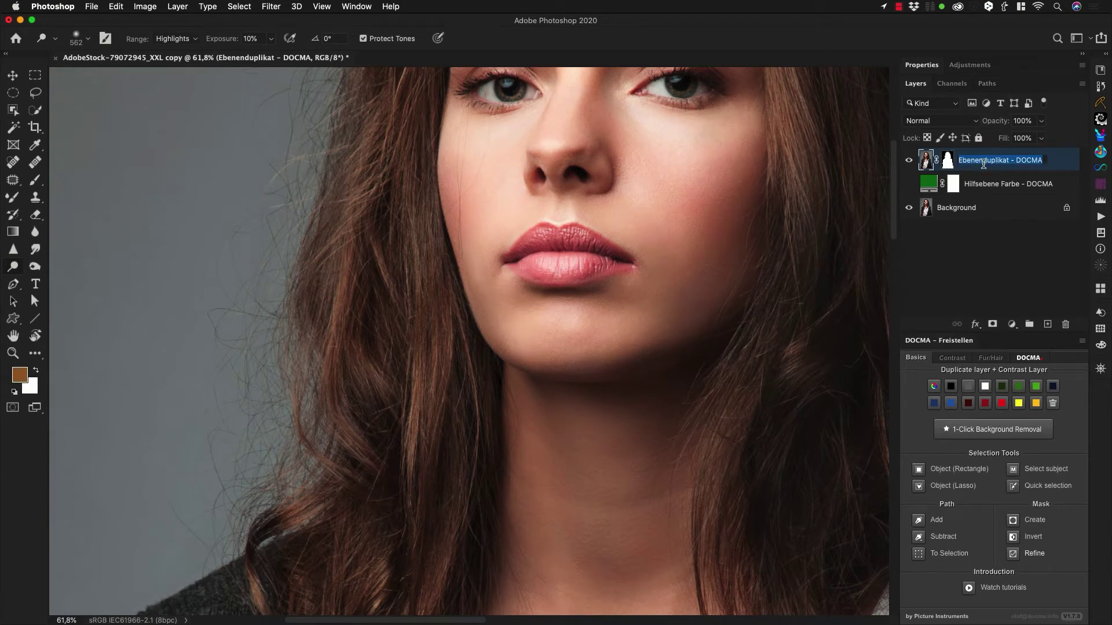
type("qs")
key("BackSpace")
type("Select & Mask")
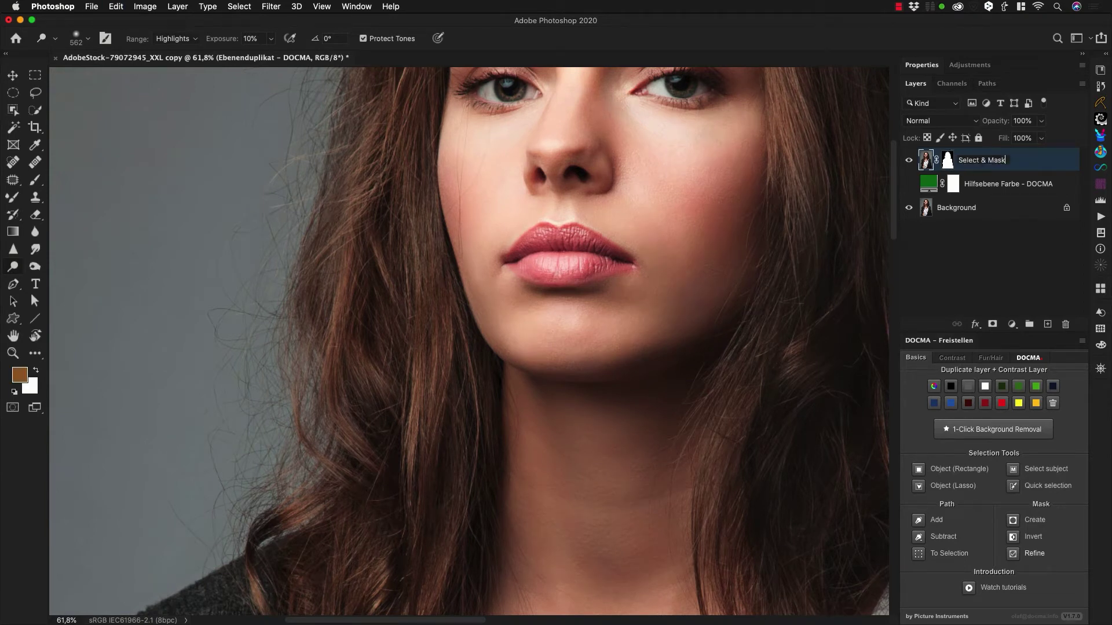
Step: Hide the Select & Mask layer and duplicate the Background above the green helper layer, making that helper layer visible
key("Return")
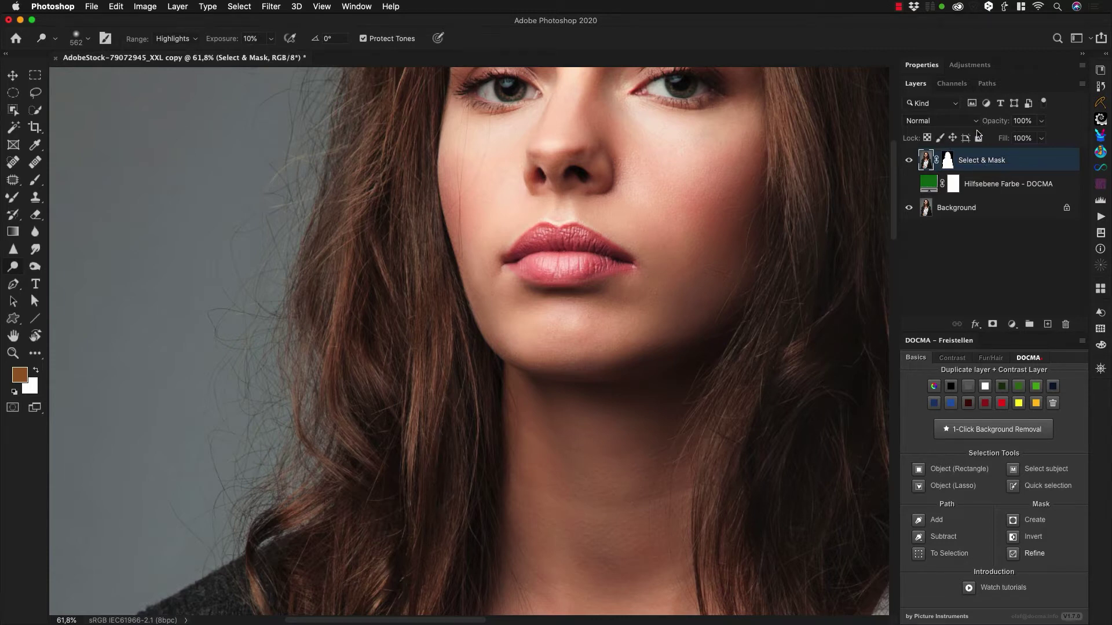
left_click(908, 161)
left_click(940, 209)
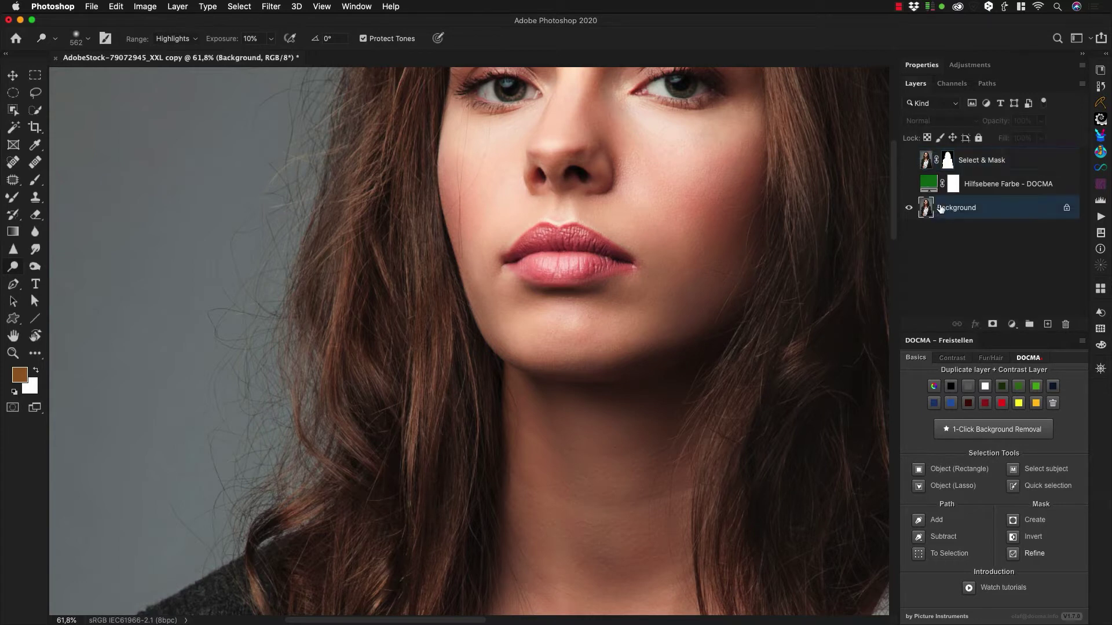
key("super+j")
left_click_drag(925, 210, 946, 168)
left_click(908, 209)
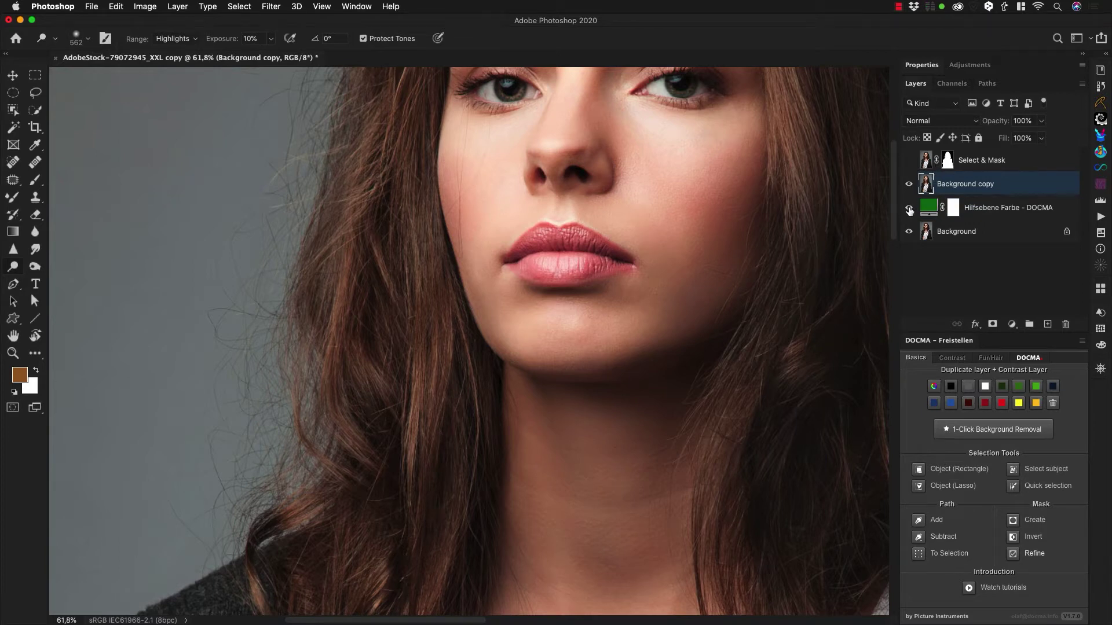
Step: Generate the RGB masks for the duplicated portrait layer and compare its red, green and blue channel masks
left_click(955, 358)
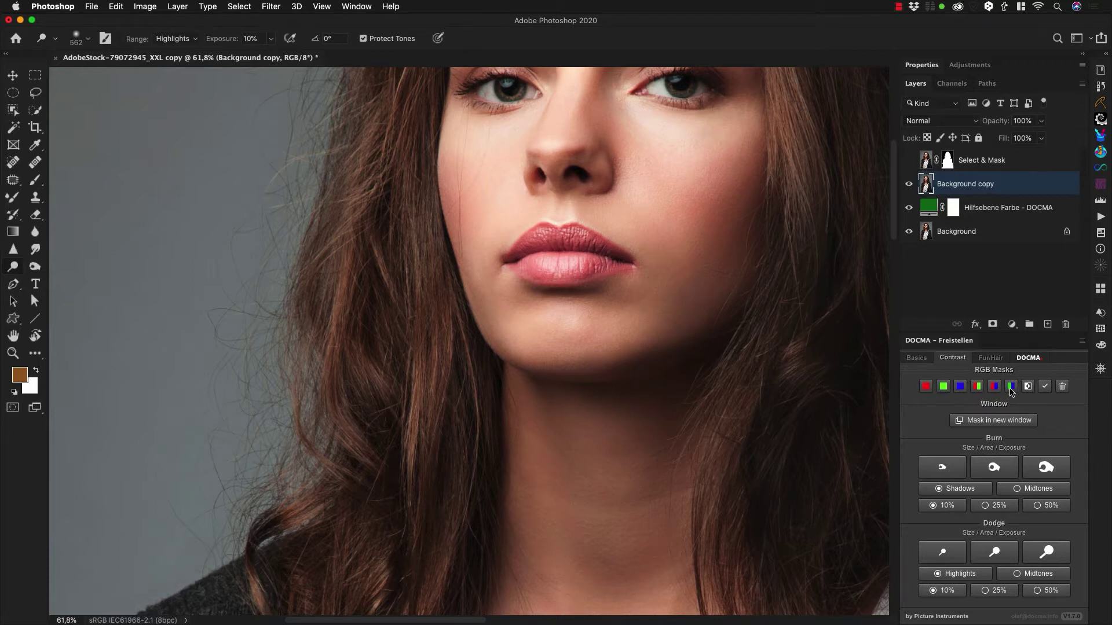
left_click(925, 387)
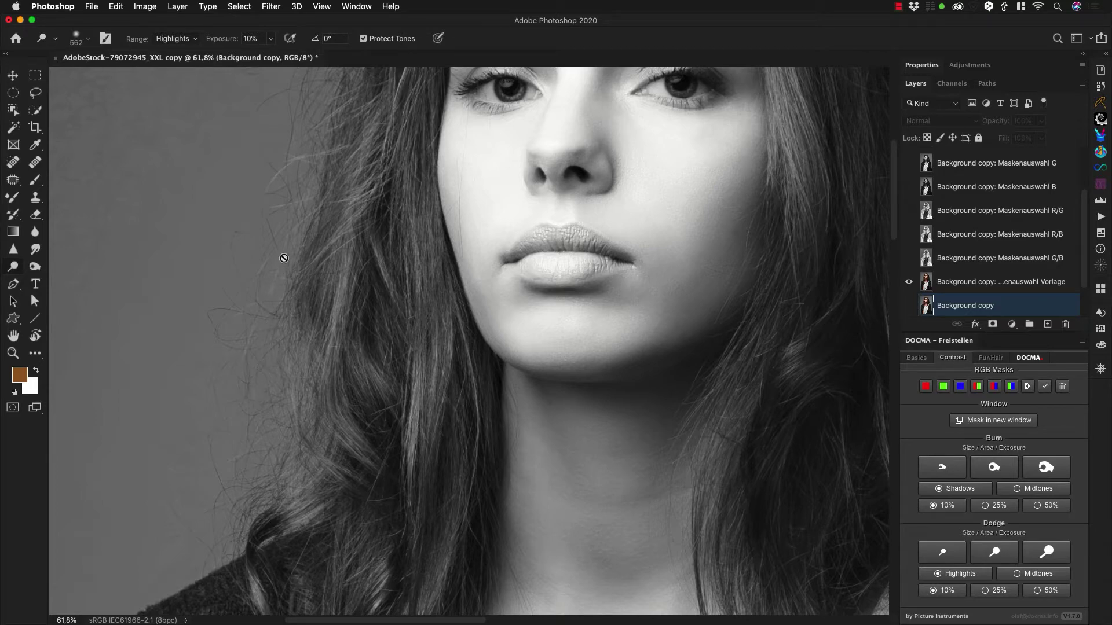
left_click(944, 386)
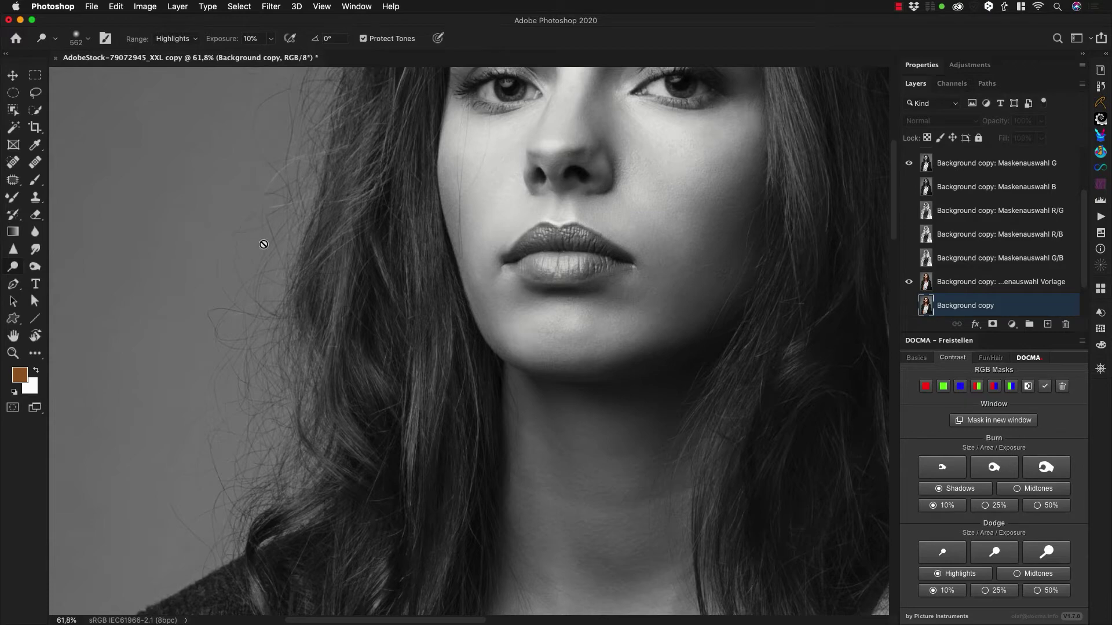
left_click(961, 388)
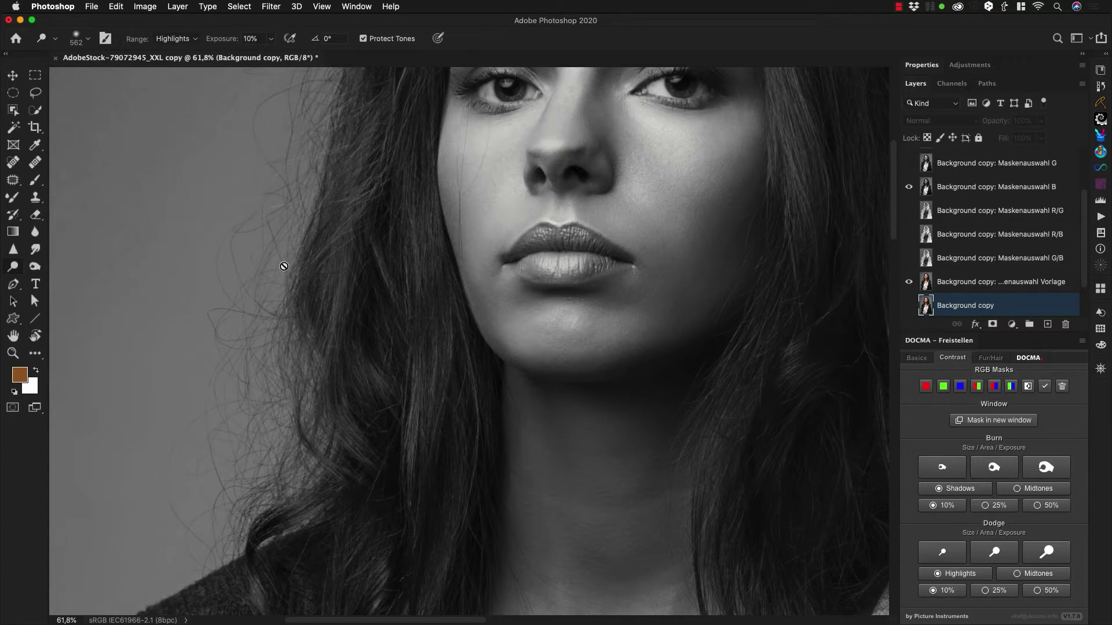
left_click(943, 386)
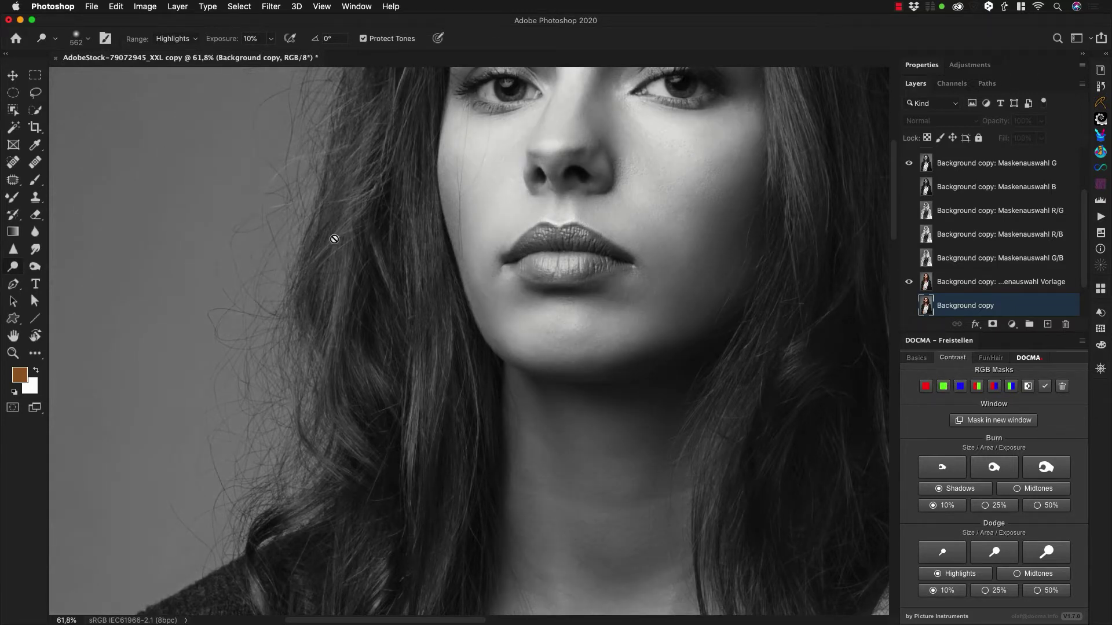
left_click(960, 386)
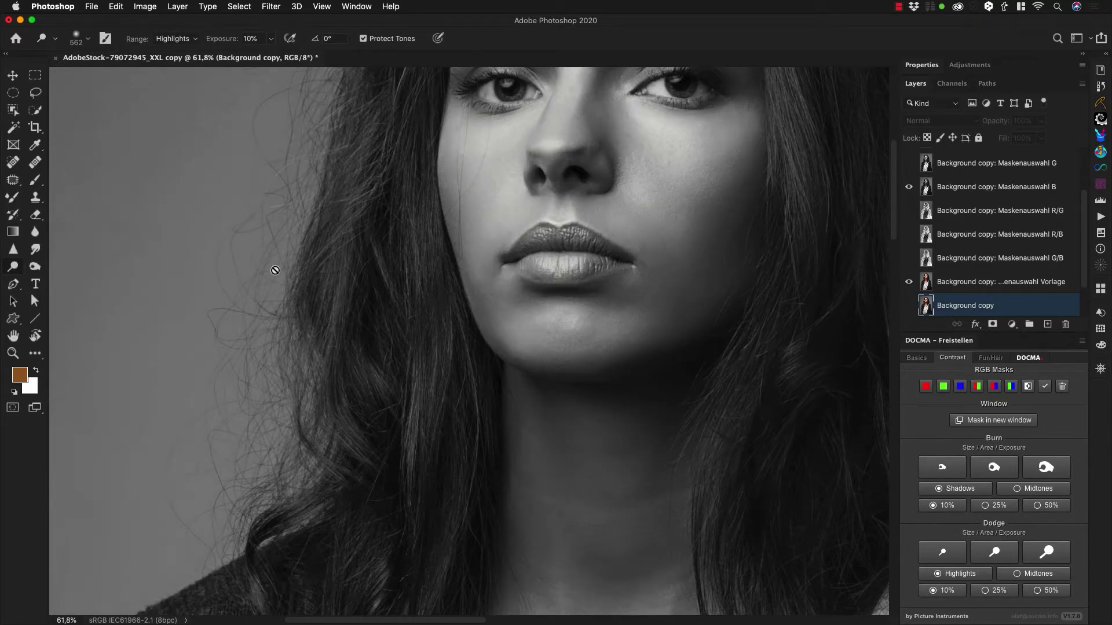
Step: View the R/G and R/B masks and examine the R/B mask along both sides of the hair
left_click(983, 387)
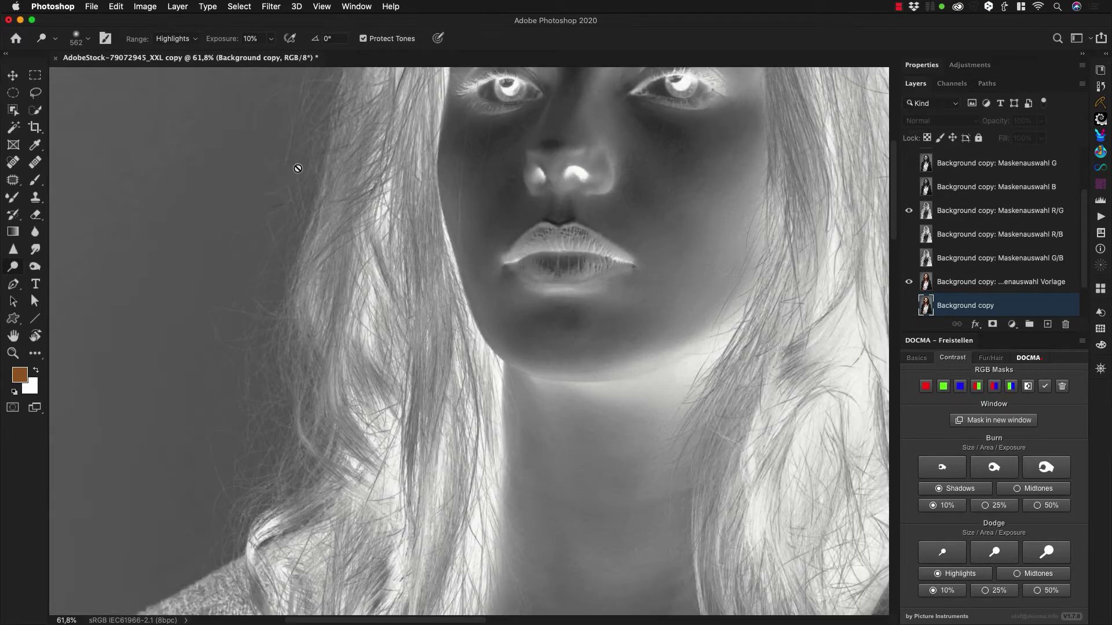
left_click(995, 390)
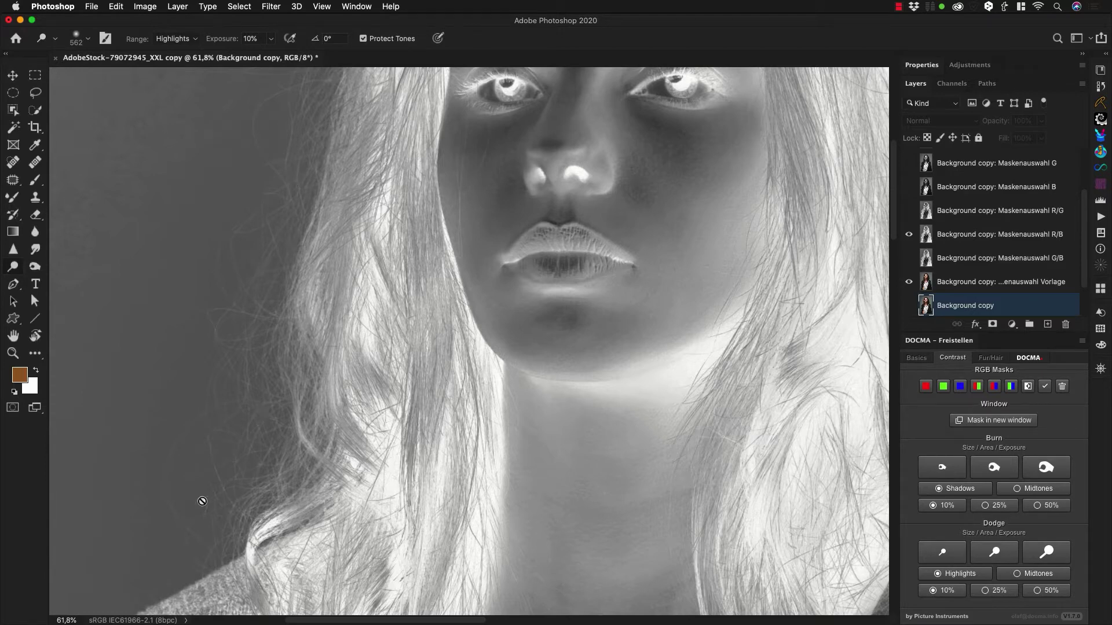
left_click_drag(339, 148, 327, 377)
left_click_drag(369, 218, 324, 331)
left_click_drag(728, 392, 356, 219)
left_click_drag(639, 460, 643, 398)
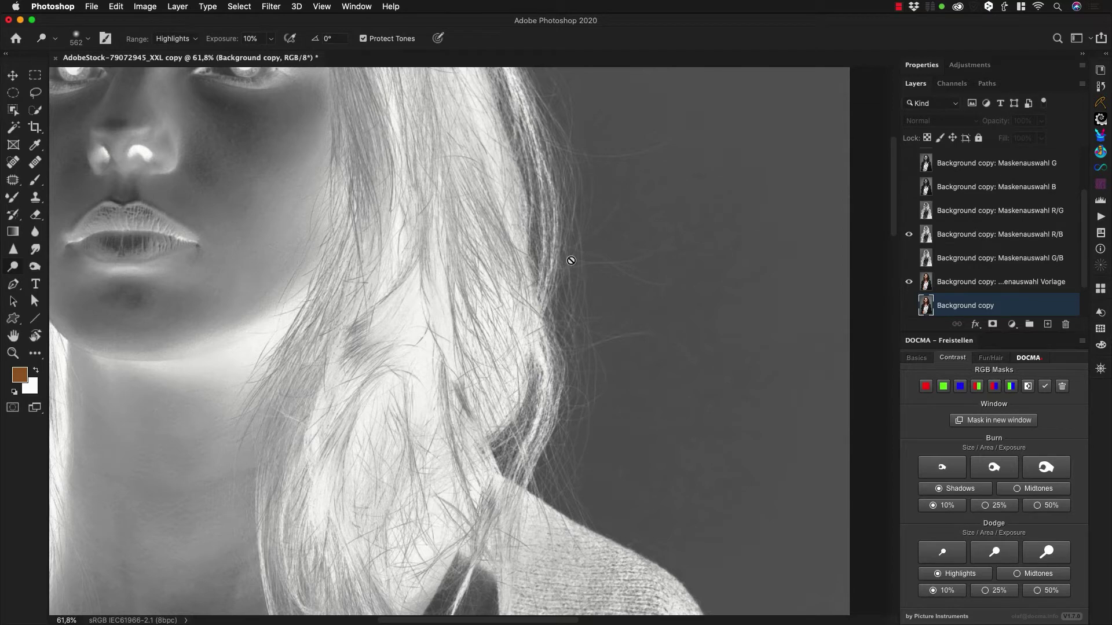
left_click_drag(227, 381, 661, 423)
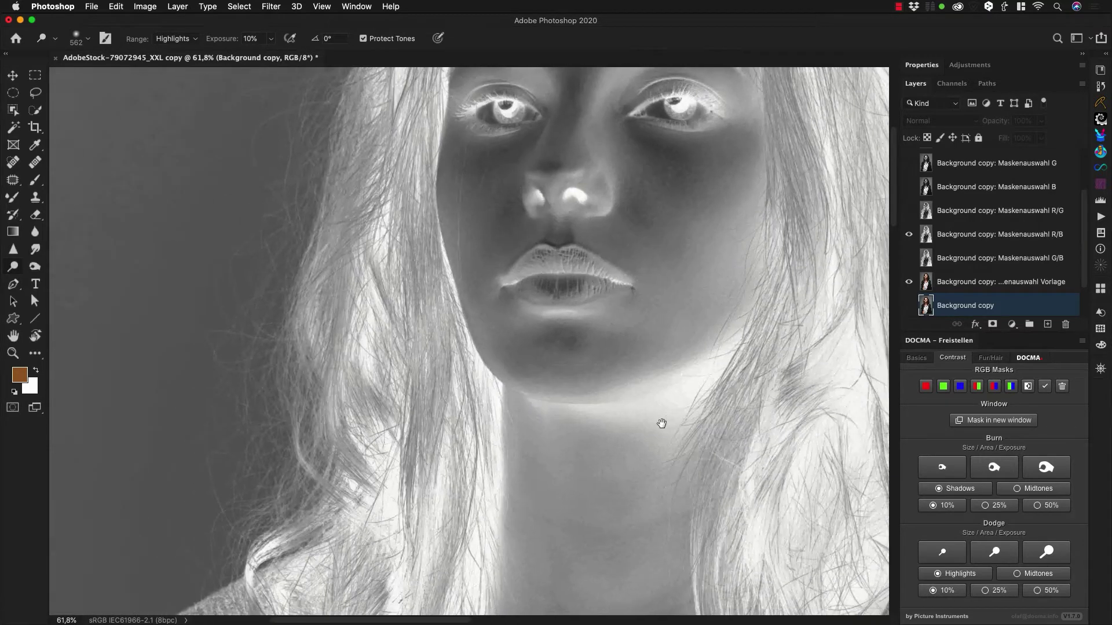
left_click_drag(304, 418, 448, 348)
Step: Compare the G/B mask with the R/B mask and apply the R/B version as the layer mask
left_click(1010, 387)
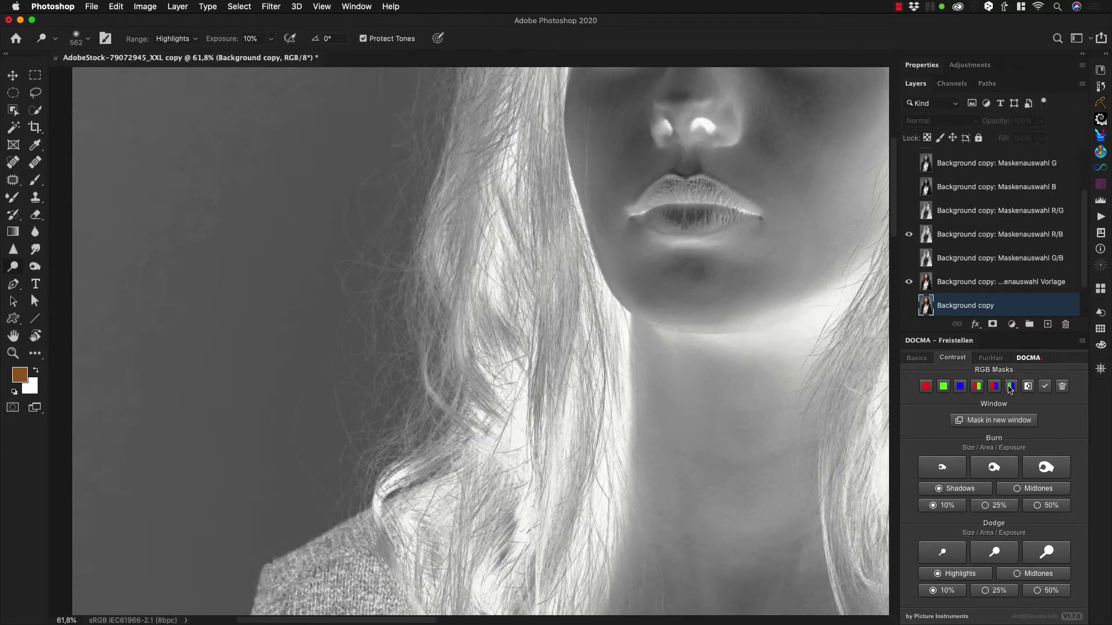
left_click(1010, 387)
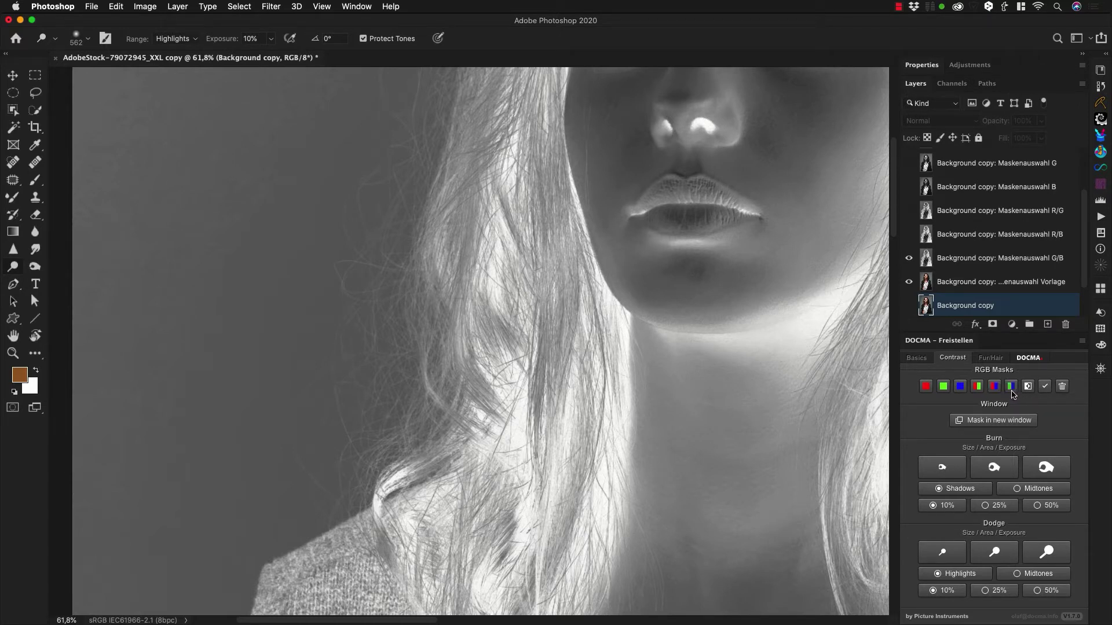
left_click(994, 390)
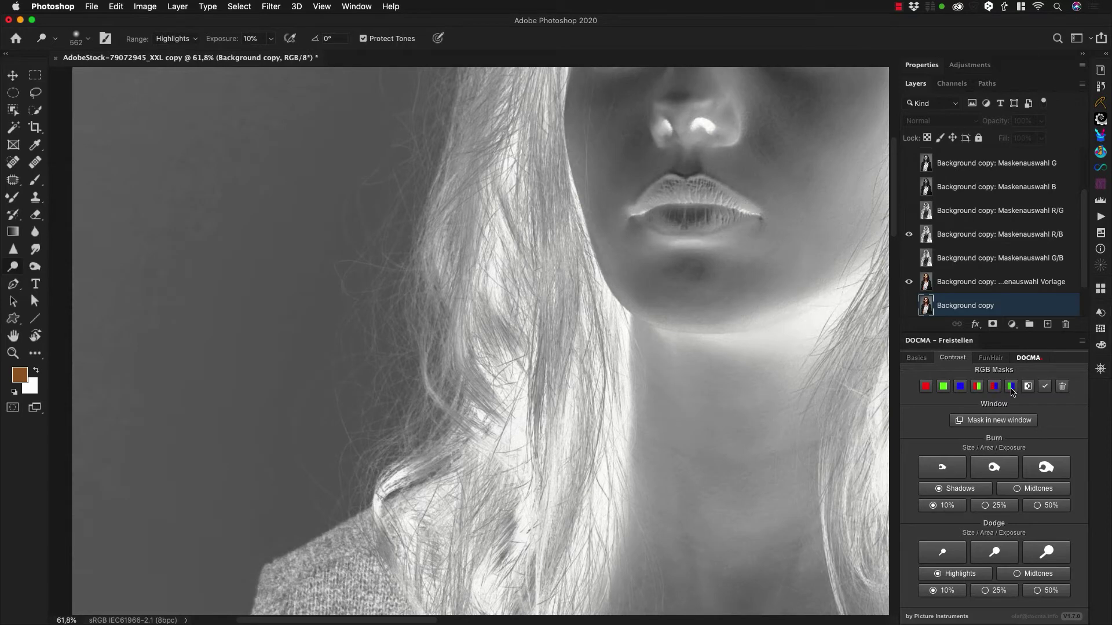
left_click(1011, 388)
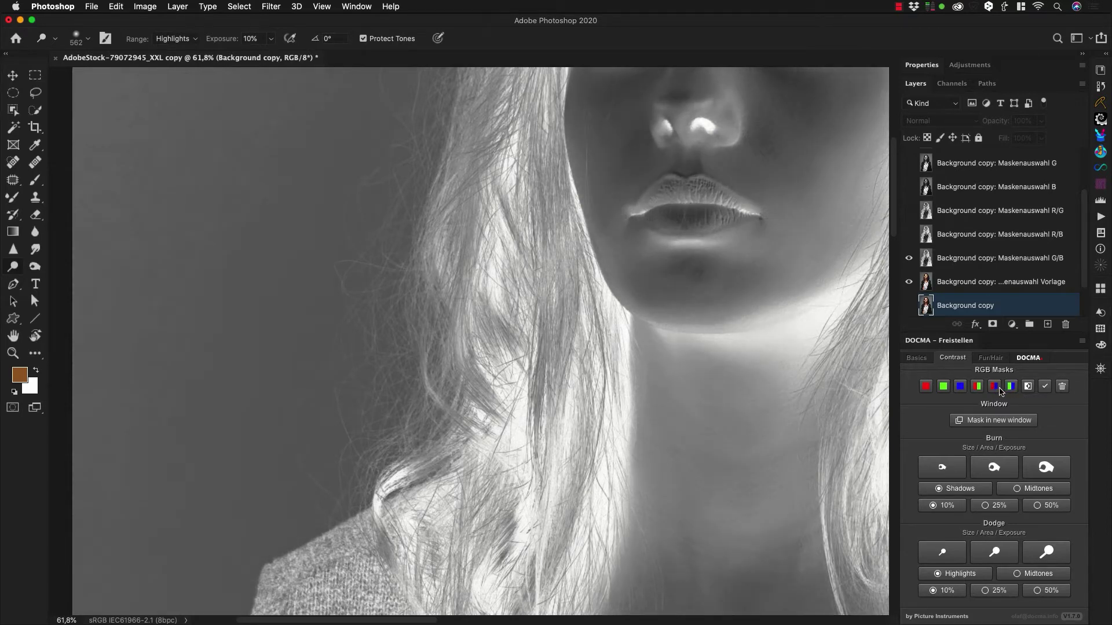
left_click(998, 389)
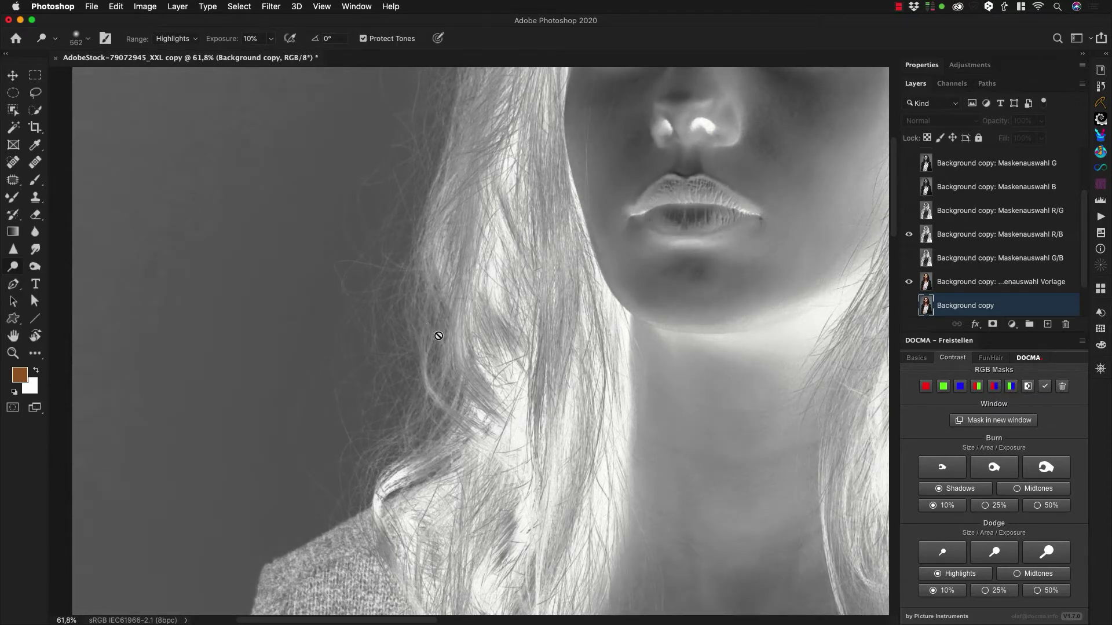
left_click(1011, 388)
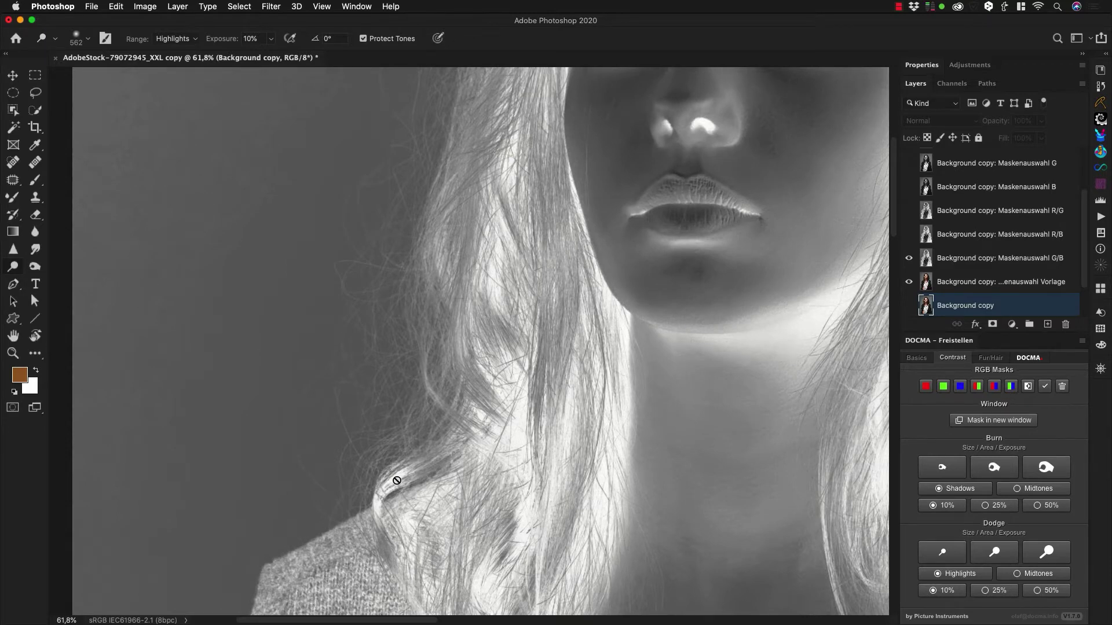
left_click(994, 388)
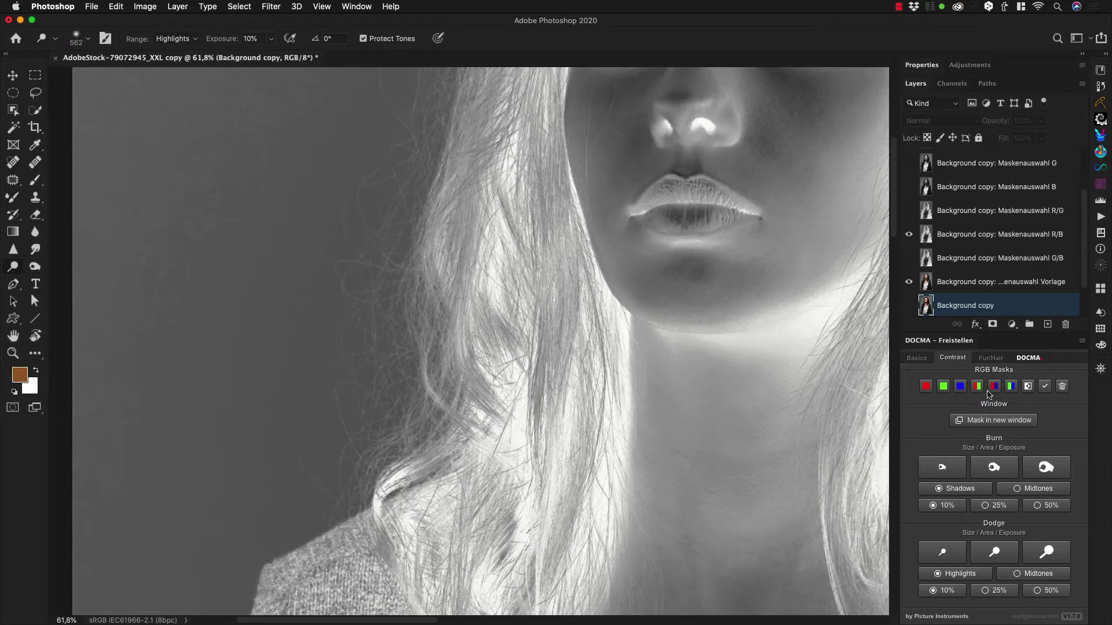
left_click(1045, 388)
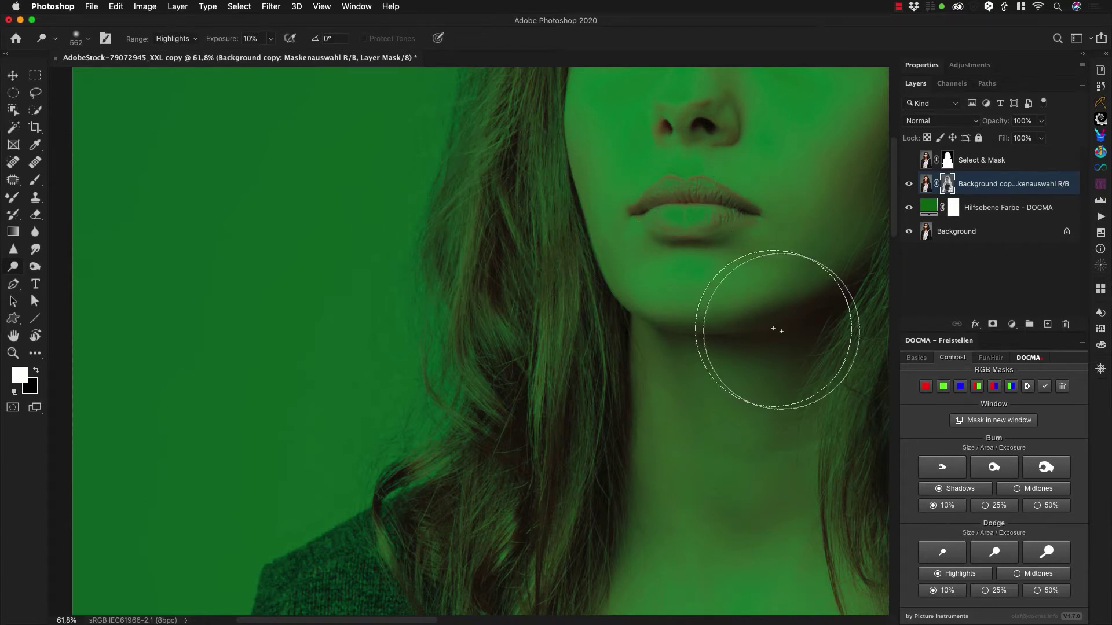
Step: Show the layer mask in a separate window beside the colour image, with both views on the left-side hair
left_click(1008, 421)
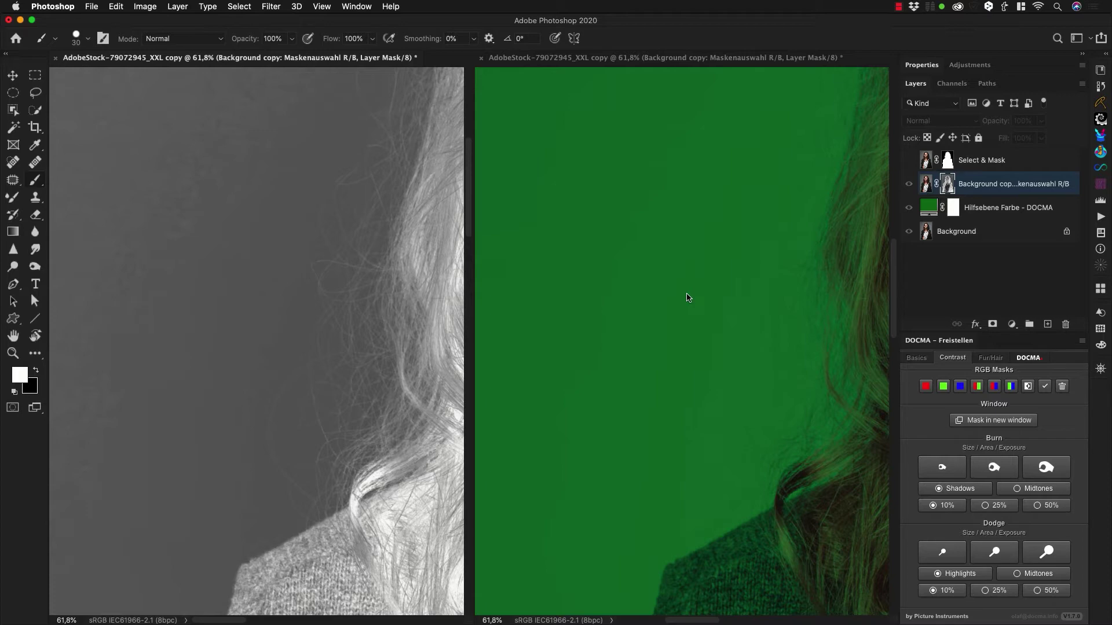
left_click_drag(370, 377, 154, 475)
left_click_drag(373, 278, 204, 411)
left_click_drag(172, 494, 397, 273)
left_click_drag(258, 423, 342, 352)
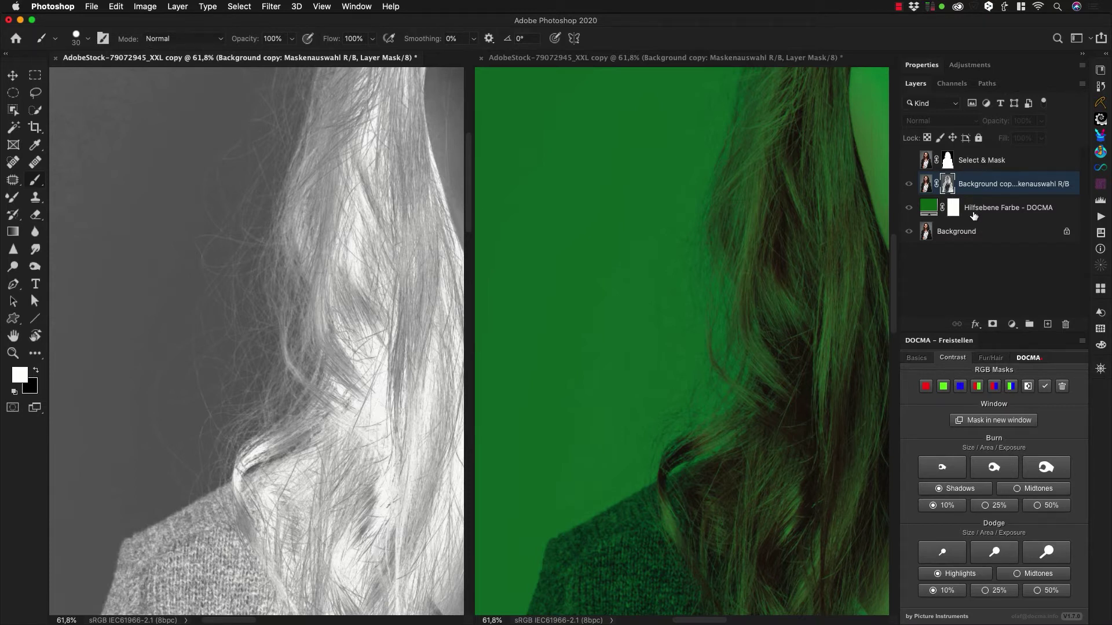
Step: Try brighter and darker greens for the contrast layer, restore the medium green and redisplay the layer mask
left_click(921, 360)
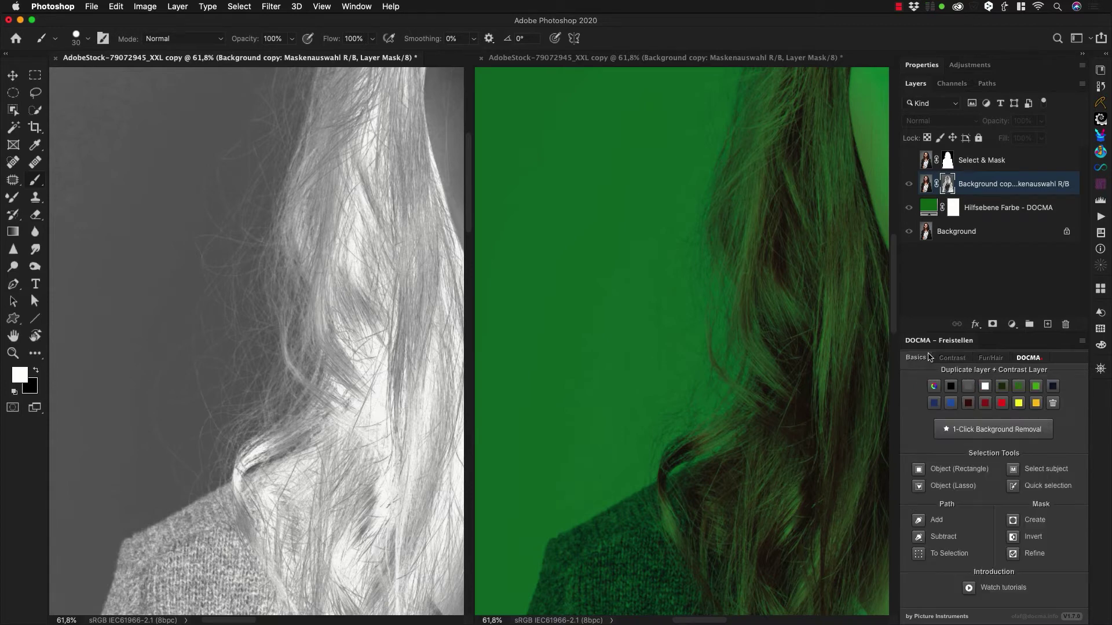
left_click(1035, 386)
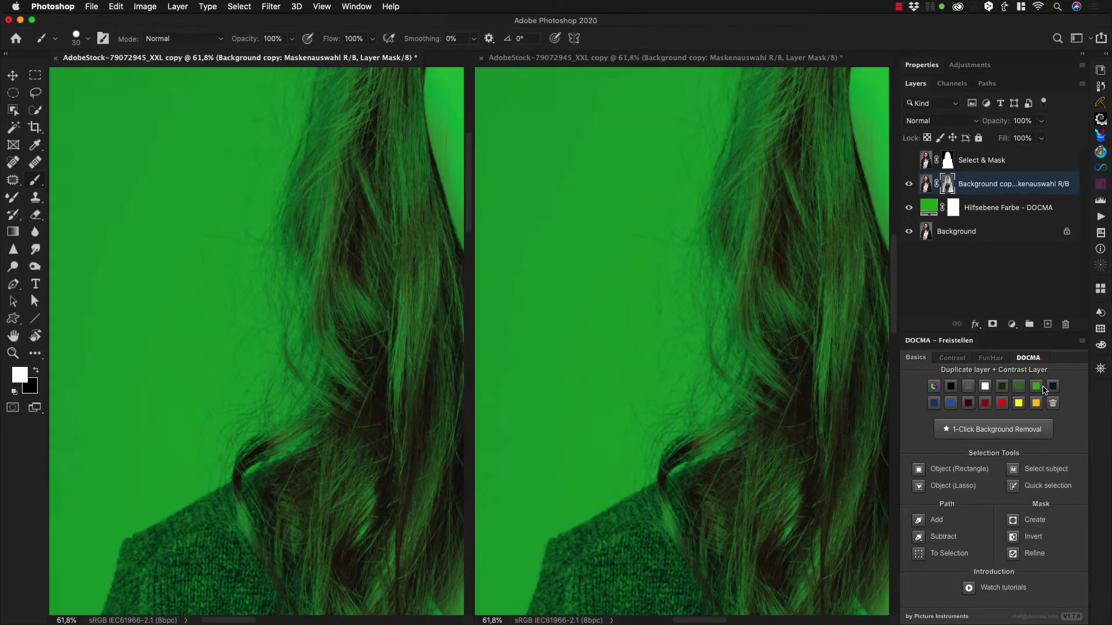
left_click(1004, 389)
left_click(1021, 387)
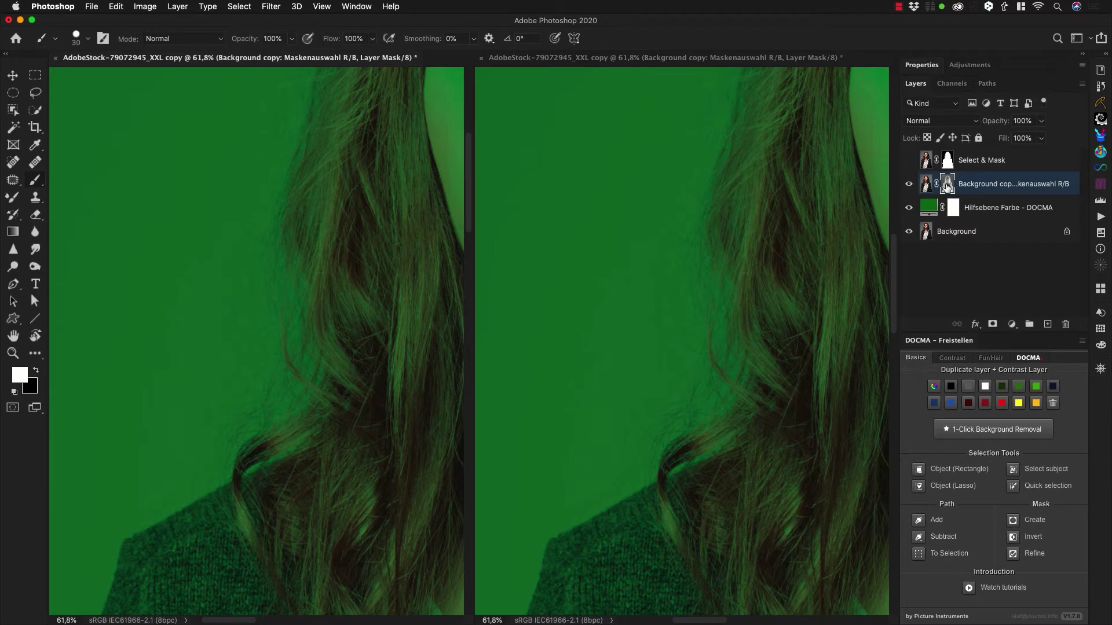
left_click(947, 184, "alt")
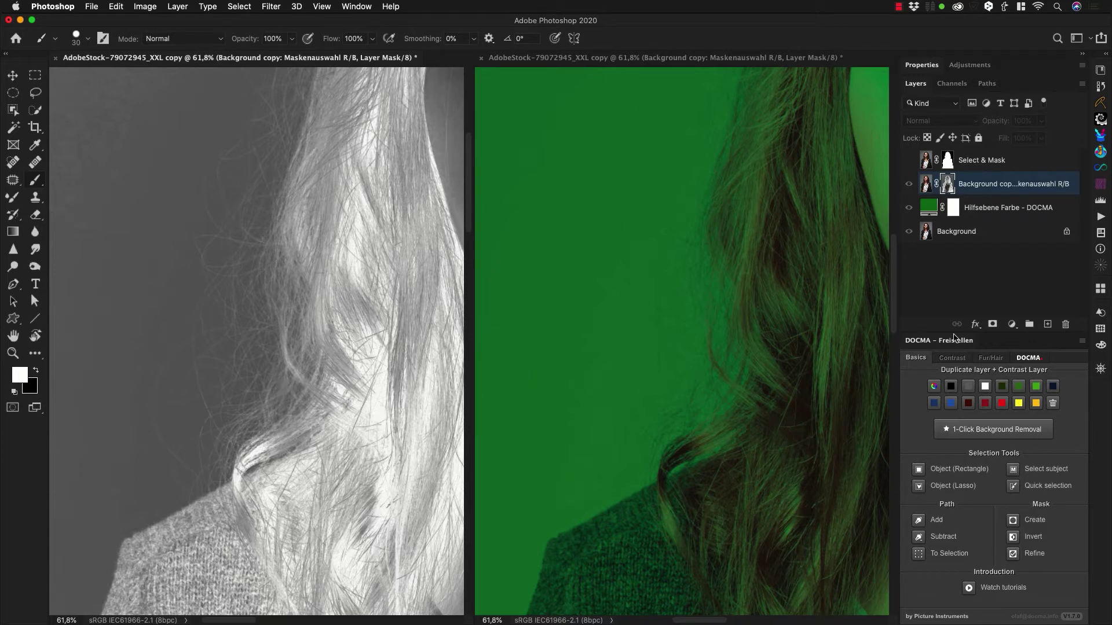
Step: Burn the mask beside the upper left hair with the large brush set to Shadows at 10% exposure
left_click(957, 360)
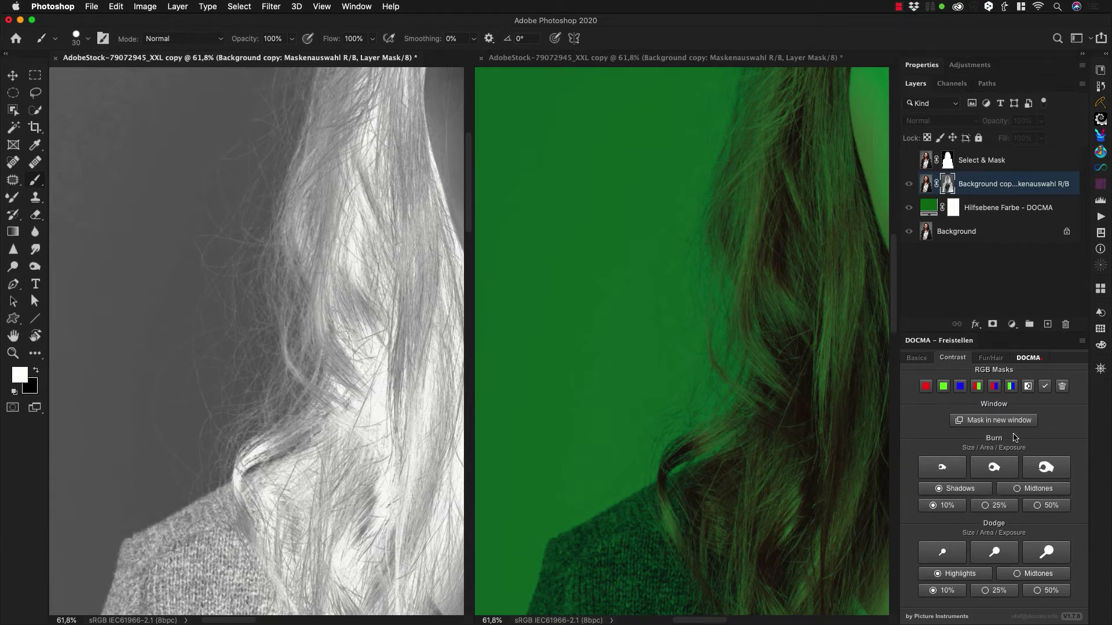
left_click(1047, 468)
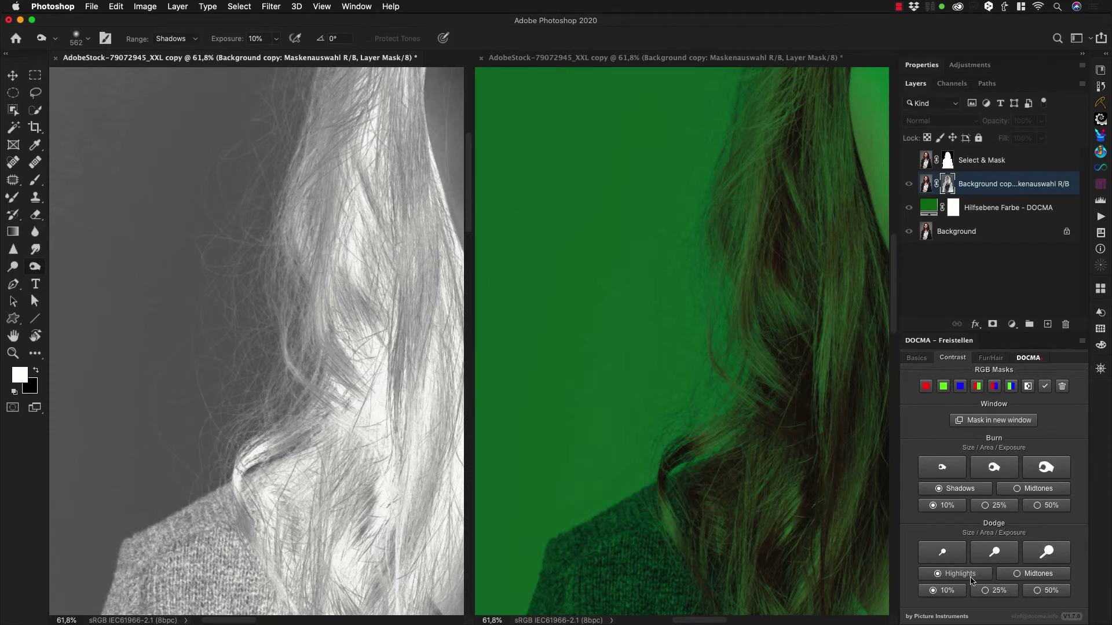
mouse_move(297, 90)
left_mouse_down()
mouse_move(299, 141)
mouse_move(244, 314)
mouse_move(241, 376)
mouse_move(263, 175)
mouse_move(317, 118)
left_mouse_up()
Step: Dodge the left-side hair in the mask with the large brush on Highlights at 10%, undoing the trial stroke over the outer hair edge
left_click(1050, 556)
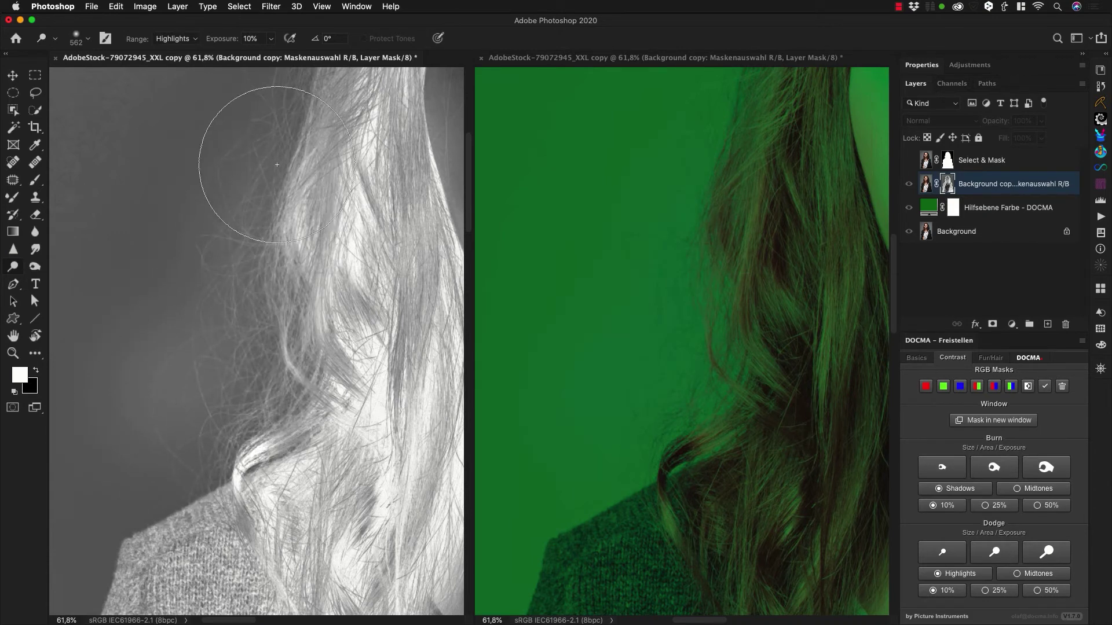
left_click_drag(313, 207, 306, 384)
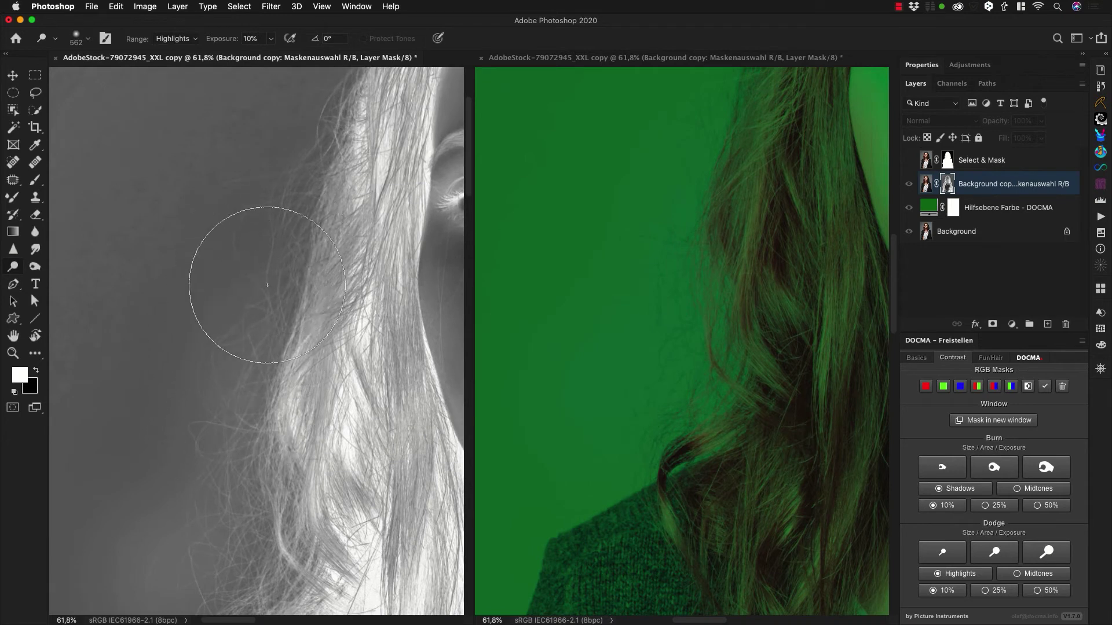
mouse_move(262, 286)
left_mouse_down()
mouse_move(254, 344)
mouse_move(252, 315)
mouse_move(272, 280)
mouse_move(286, 290)
mouse_move(280, 350)
mouse_move(255, 294)
mouse_move(261, 327)
mouse_move(217, 339)
mouse_move(272, 328)
mouse_move(217, 326)
mouse_move(253, 346)
mouse_move(262, 289)
mouse_move(224, 314)
mouse_move(254, 343)
left_mouse_up()
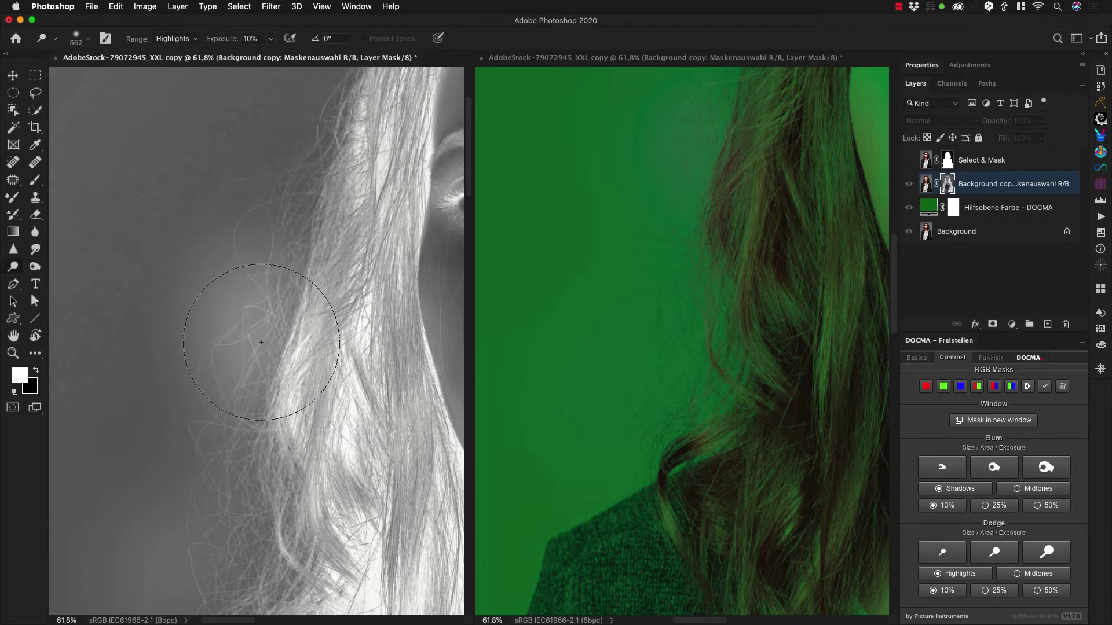
key("super+z")
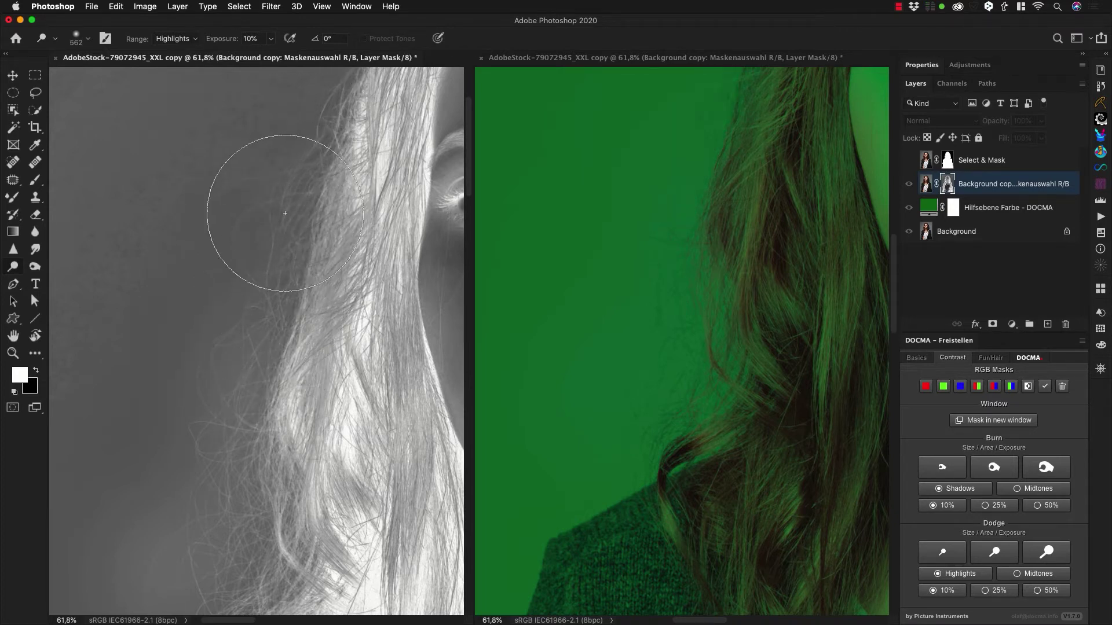
mouse_move(334, 118)
left_mouse_down()
mouse_move(319, 184)
mouse_move(336, 142)
mouse_move(318, 147)
mouse_move(321, 125)
mouse_move(341, 110)
mouse_move(329, 256)
mouse_move(335, 329)
mouse_move(360, 275)
mouse_move(334, 333)
mouse_move(366, 219)
mouse_move(329, 323)
mouse_move(383, 233)
mouse_move(403, 415)
mouse_move(381, 356)
mouse_move(353, 337)
mouse_move(336, 356)
mouse_move(335, 415)
mouse_move(306, 403)
mouse_move(306, 351)
left_mouse_up()
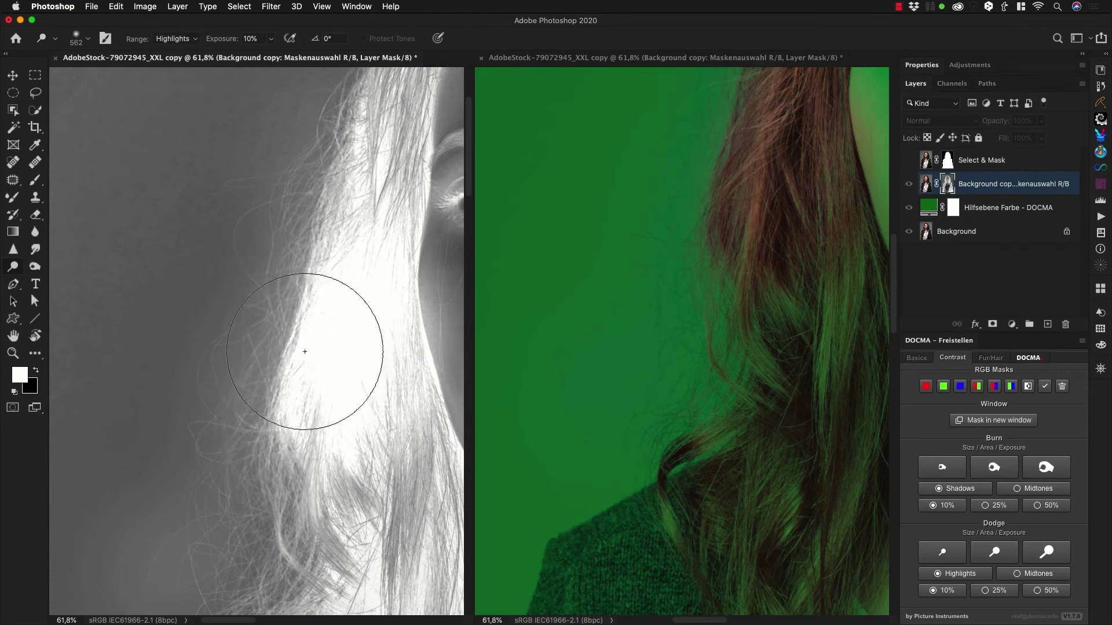
mouse_move(273, 264)
left_mouse_down()
mouse_move(259, 329)
mouse_move(261, 260)
mouse_move(252, 342)
mouse_move(283, 225)
mouse_move(250, 367)
mouse_move(287, 200)
mouse_move(253, 297)
left_mouse_up()
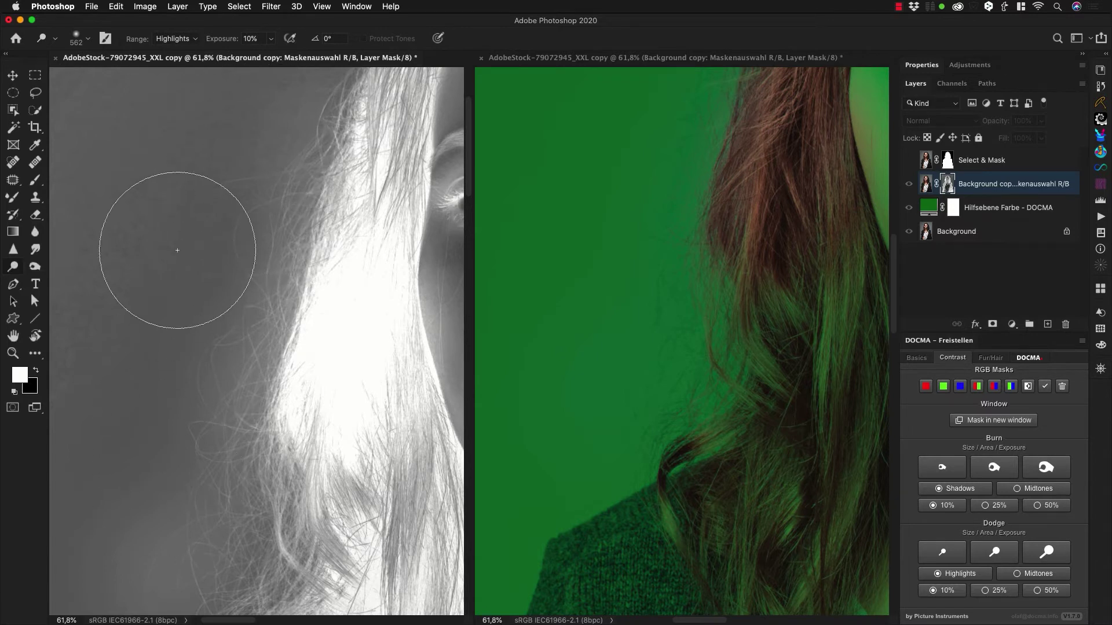
Step: Burn the mask background beside the middle left hair on Shadows and dodge the hair on Highlights, using large brushes at 10%
left_click(1048, 469)
mouse_move(229, 325)
left_mouse_down()
mouse_move(273, 139)
mouse_move(259, 139)
mouse_move(207, 229)
mouse_move(186, 301)
mouse_move(181, 225)
mouse_move(265, 126)
mouse_move(303, 124)
mouse_move(274, 128)
mouse_move(251, 155)
mouse_move(235, 133)
mouse_move(180, 278)
mouse_move(209, 264)
mouse_move(223, 309)
mouse_move(253, 245)
mouse_move(259, 265)
mouse_move(247, 276)
mouse_move(254, 244)
mouse_move(258, 294)
mouse_move(203, 328)
mouse_move(190, 304)
mouse_move(164, 375)
mouse_move(181, 385)
mouse_move(191, 372)
mouse_move(181, 394)
mouse_move(182, 369)
mouse_move(177, 392)
mouse_move(215, 372)
mouse_move(206, 396)
mouse_move(210, 381)
mouse_move(233, 373)
mouse_move(219, 366)
mouse_move(204, 394)
mouse_move(215, 334)
mouse_move(260, 315)
mouse_move(255, 346)
mouse_move(246, 354)
mouse_move(283, 252)
mouse_move(272, 285)
mouse_move(288, 179)
mouse_move(310, 182)
mouse_move(269, 328)
mouse_move(253, 325)
mouse_move(268, 328)
mouse_move(289, 266)
mouse_move(225, 524)
mouse_move(254, 375)
mouse_move(245, 466)
mouse_move(230, 416)
mouse_move(262, 396)
mouse_move(272, 245)
mouse_move(247, 369)
mouse_move(259, 316)
mouse_move(266, 365)
mouse_move(274, 344)
mouse_move(264, 369)
left_mouse_up()
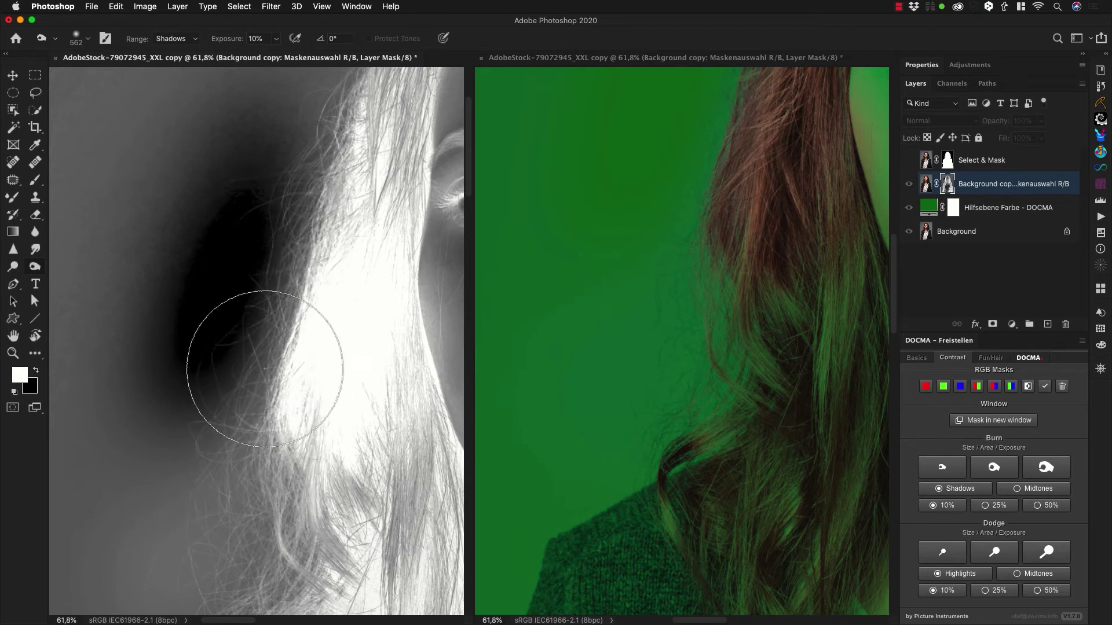
left_click(1048, 554)
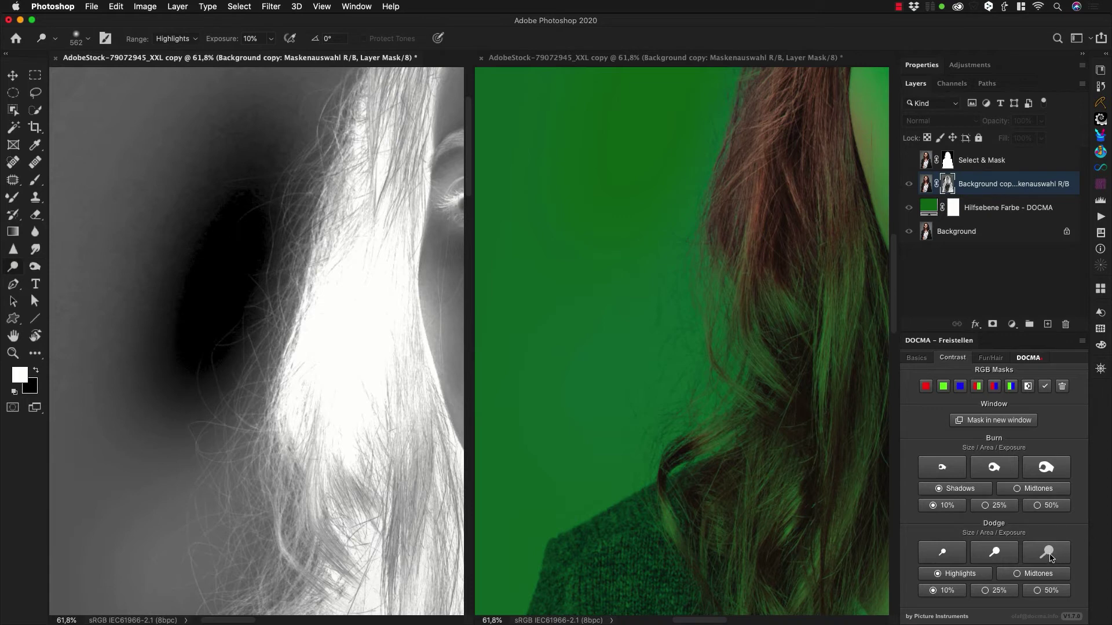
mouse_move(306, 178)
left_mouse_down()
mouse_move(289, 321)
mouse_move(297, 190)
mouse_move(263, 376)
mouse_move(280, 275)
mouse_move(253, 378)
mouse_move(254, 349)
mouse_move(228, 364)
mouse_move(219, 302)
mouse_move(191, 315)
mouse_move(196, 336)
mouse_move(205, 330)
mouse_move(198, 310)
mouse_move(204, 356)
mouse_move(227, 289)
mouse_move(214, 360)
mouse_move(258, 205)
mouse_move(246, 188)
mouse_move(270, 189)
mouse_move(269, 277)
mouse_move(222, 558)
left_mouse_up()
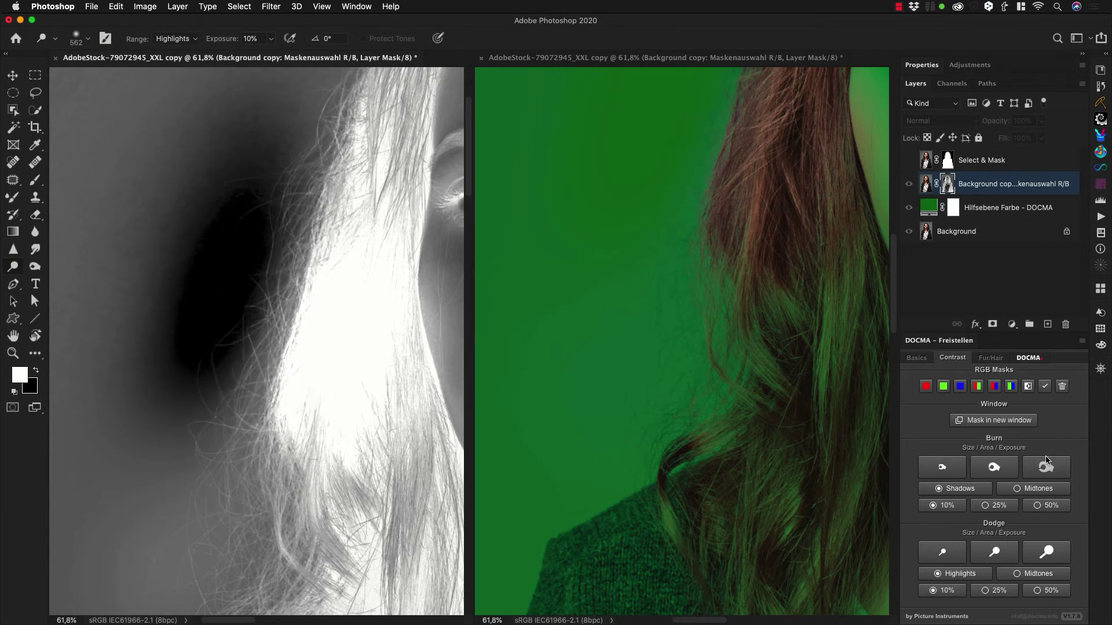
left_click(1052, 471)
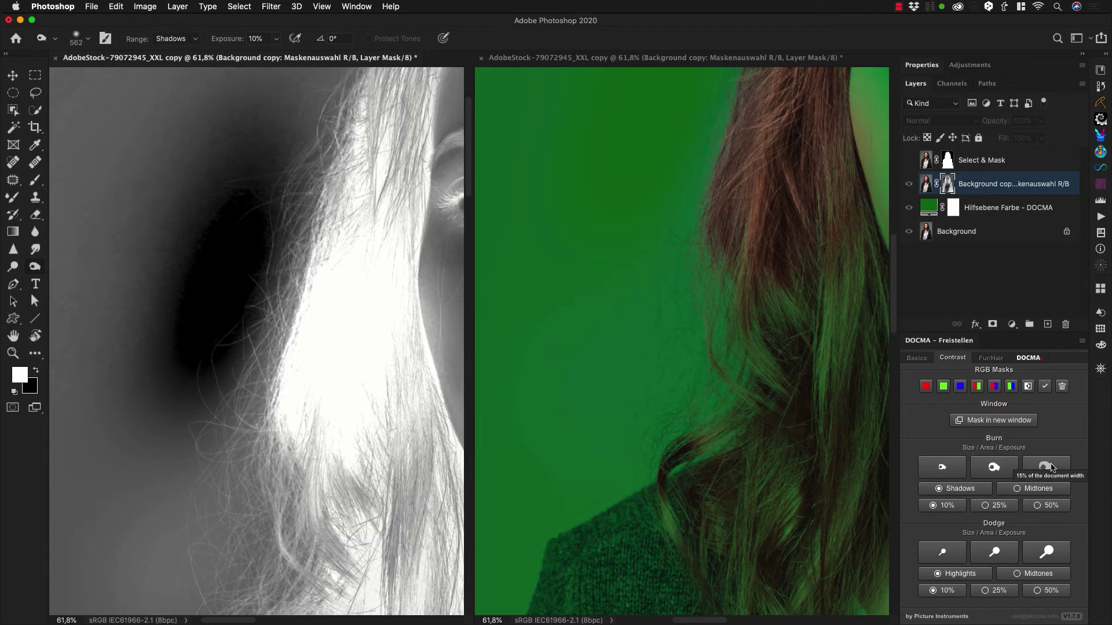
mouse_move(311, 291)
left_mouse_down()
mouse_move(276, 283)
mouse_move(269, 299)
mouse_move(263, 278)
mouse_move(267, 294)
mouse_move(332, 120)
mouse_move(313, 124)
mouse_move(305, 196)
mouse_move(254, 361)
mouse_move(204, 424)
mouse_move(187, 403)
mouse_move(151, 453)
mouse_move(144, 531)
left_mouse_up()
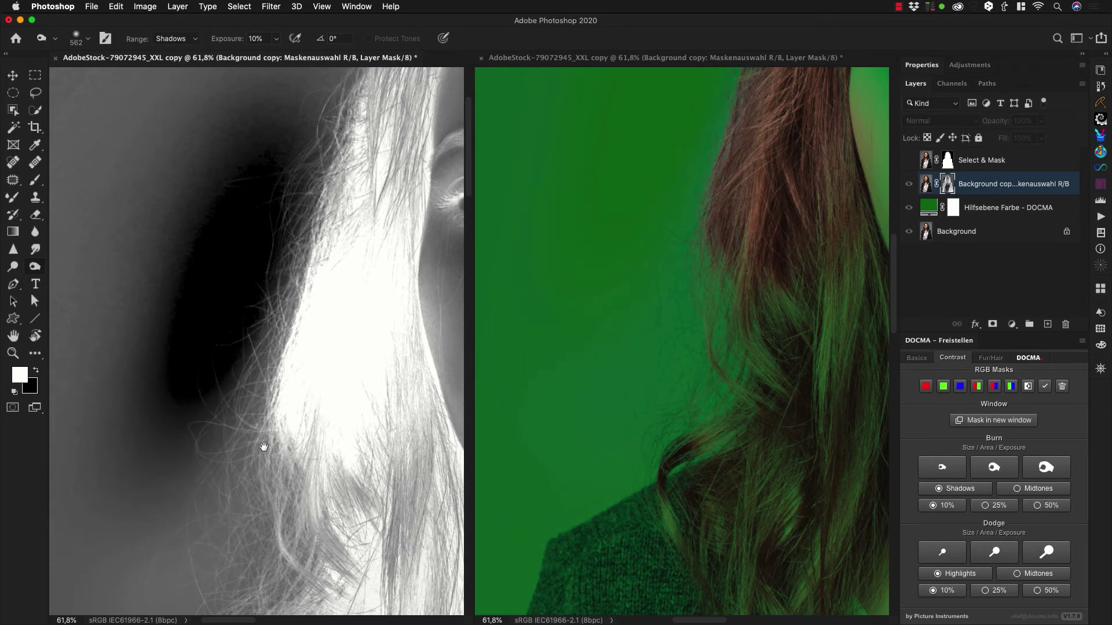
Step: Burn the mask background beside the lower left hair with the large Shadows brush at 10%, undoing the strokes that darken too much
left_click_drag(279, 460, 236, 342)
mouse_move(207, 199)
left_mouse_down()
mouse_move(200, 262)
mouse_move(203, 224)
mouse_move(214, 264)
mouse_move(212, 235)
mouse_move(219, 242)
mouse_move(236, 201)
mouse_move(245, 136)
mouse_move(190, 309)
mouse_move(204, 227)
mouse_move(156, 320)
mouse_move(146, 393)
mouse_move(174, 343)
mouse_move(153, 367)
mouse_move(119, 459)
mouse_move(122, 440)
mouse_move(116, 507)
mouse_move(127, 468)
mouse_move(114, 441)
mouse_move(123, 389)
mouse_move(92, 526)
mouse_move(100, 401)
mouse_move(89, 490)
mouse_move(75, 474)
mouse_move(116, 349)
mouse_move(102, 361)
mouse_move(121, 395)
mouse_move(133, 502)
mouse_move(131, 492)
mouse_move(176, 483)
mouse_move(190, 426)
mouse_move(222, 381)
mouse_move(200, 367)
mouse_move(188, 299)
mouse_move(171, 357)
mouse_move(222, 433)
mouse_move(186, 458)
mouse_move(168, 452)
mouse_move(118, 551)
mouse_move(94, 510)
mouse_move(101, 566)
mouse_move(82, 558)
mouse_move(142, 552)
mouse_move(158, 520)
mouse_move(142, 520)
mouse_move(114, 573)
mouse_move(150, 534)
mouse_move(170, 530)
mouse_move(203, 405)
mouse_move(193, 421)
mouse_move(205, 437)
mouse_move(184, 373)
mouse_move(221, 471)
mouse_move(200, 384)
mouse_move(197, 439)
mouse_move(187, 439)
mouse_move(169, 328)
mouse_move(205, 236)
mouse_move(199, 359)
mouse_move(194, 323)
mouse_move(211, 285)
mouse_move(192, 386)
mouse_move(176, 322)
mouse_move(229, 367)
mouse_move(179, 290)
mouse_move(192, 384)
left_mouse_up()
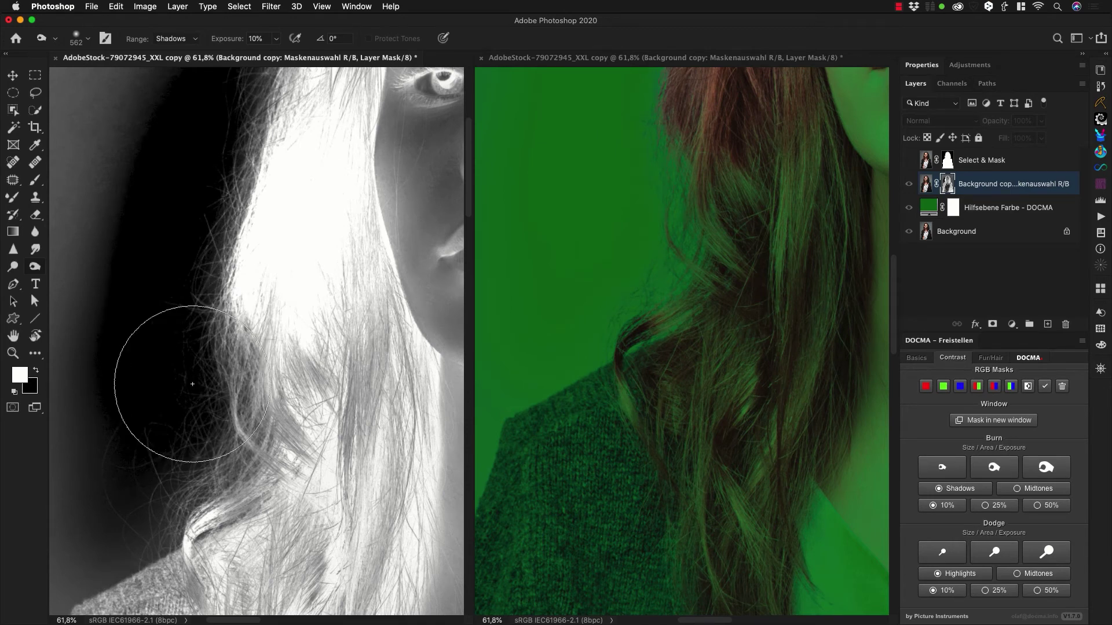
key("super+z")
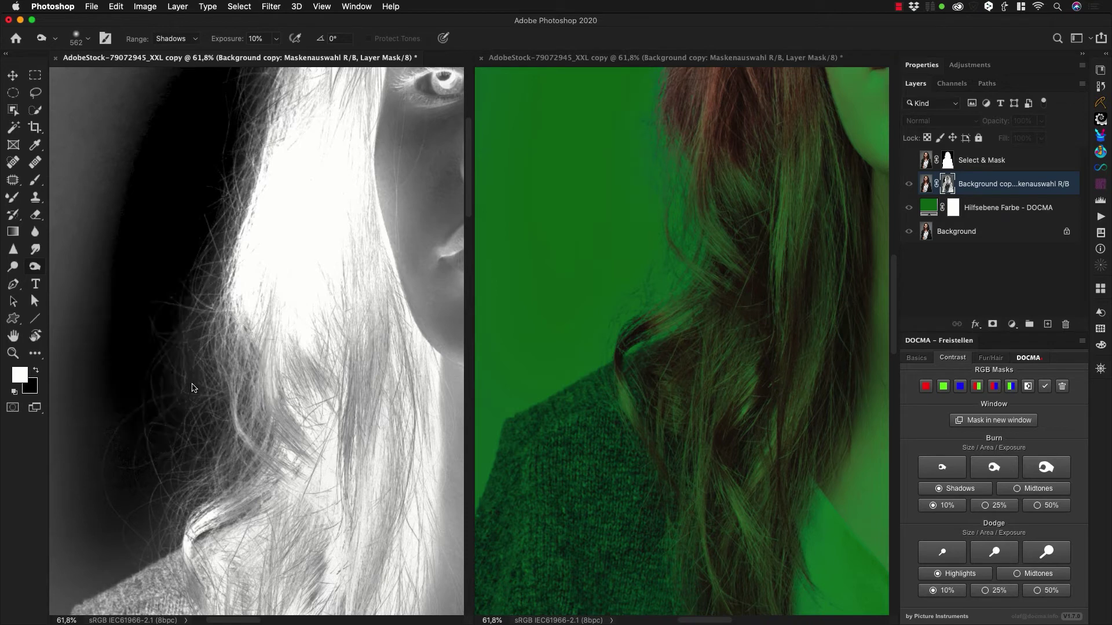
mouse_move(206, 372)
left_mouse_down()
mouse_move(200, 300)
mouse_move(211, 370)
mouse_move(199, 430)
mouse_move(208, 205)
mouse_move(199, 179)
mouse_move(196, 211)
mouse_move(251, 238)
mouse_move(229, 422)
left_mouse_up()
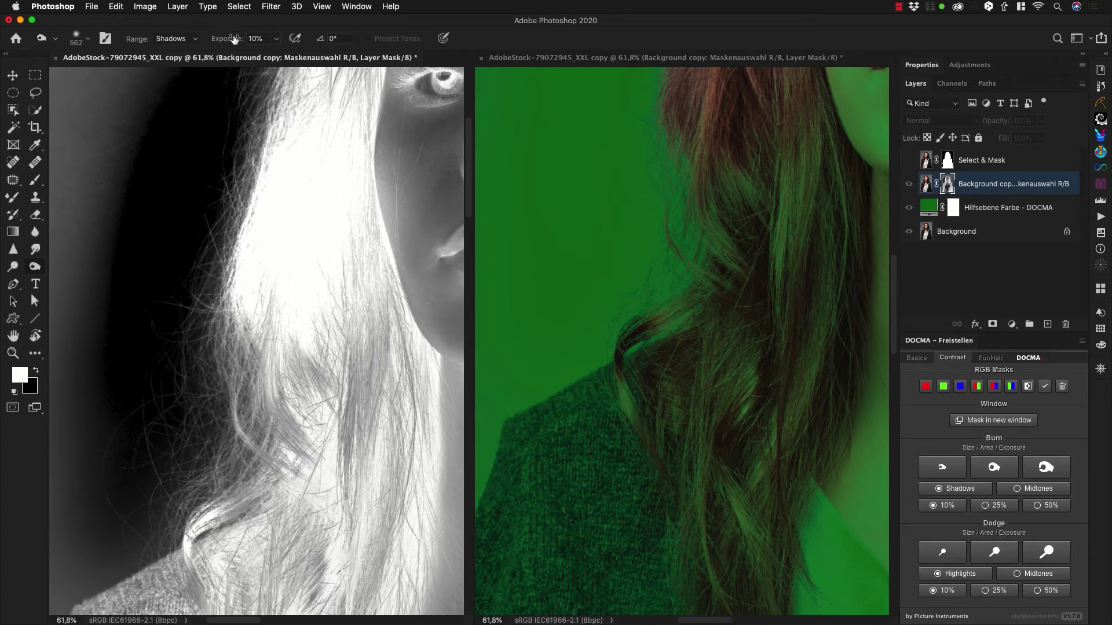
mouse_move(213, 279)
left_mouse_down()
mouse_move(218, 249)
mouse_move(216, 361)
mouse_move(235, 350)
mouse_move(223, 351)
mouse_move(243, 389)
mouse_move(247, 452)
mouse_move(221, 477)
mouse_move(229, 484)
mouse_move(144, 523)
mouse_move(100, 561)
mouse_move(87, 552)
mouse_move(91, 347)
mouse_move(126, 308)
mouse_move(151, 425)
left_mouse_up()
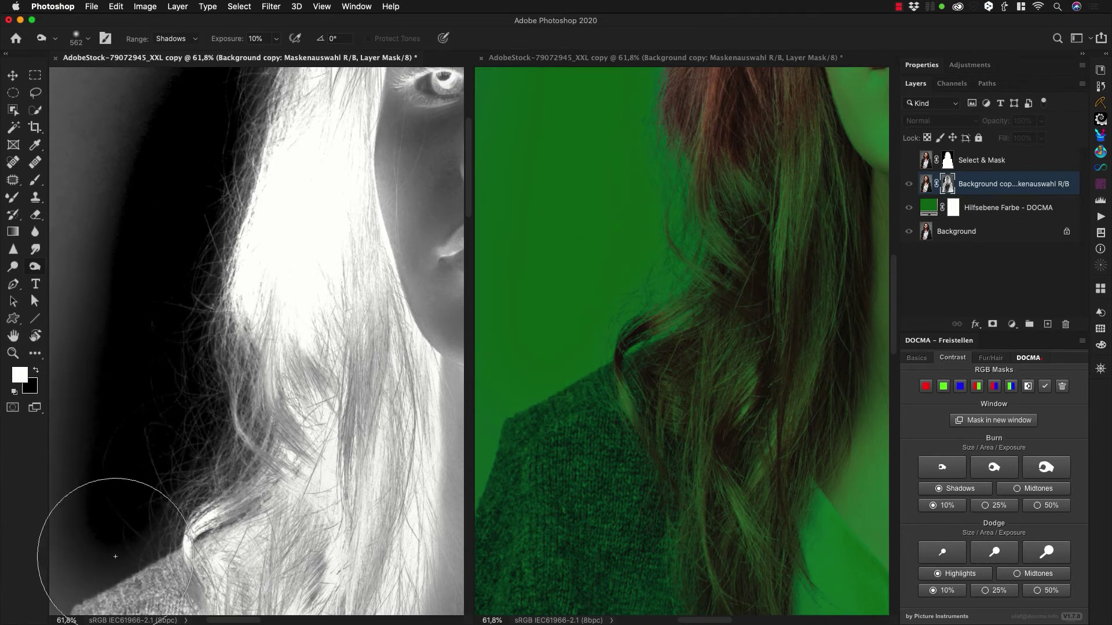
key("super+z")
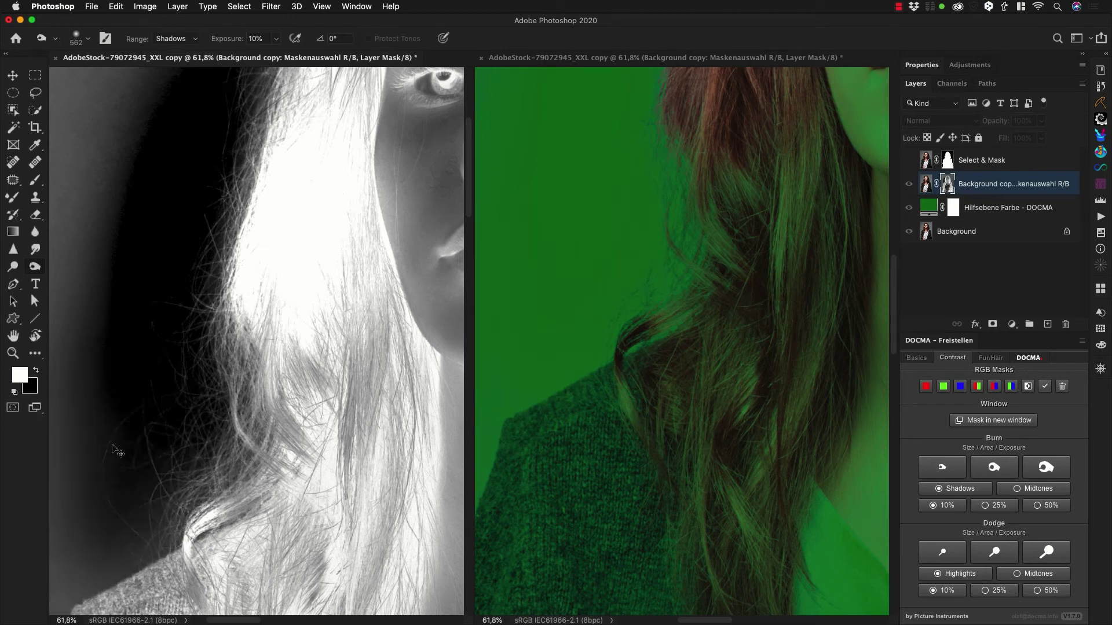
Step: Burn the remaining background above the left shoulder on Shadows, with the brush reduced to 301 and the exposure to 6%
left_click_drag(122, 456, 62, 462)
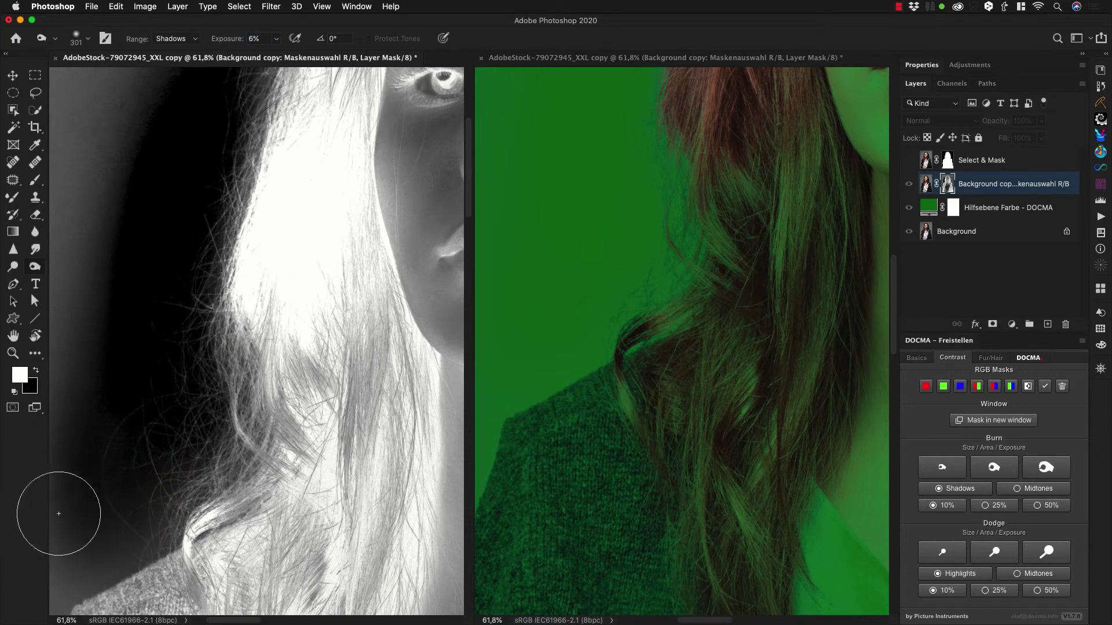
mouse_move(54, 509)
left_mouse_down()
mouse_move(87, 527)
mouse_move(99, 578)
mouse_move(156, 533)
mouse_move(143, 578)
left_mouse_up()
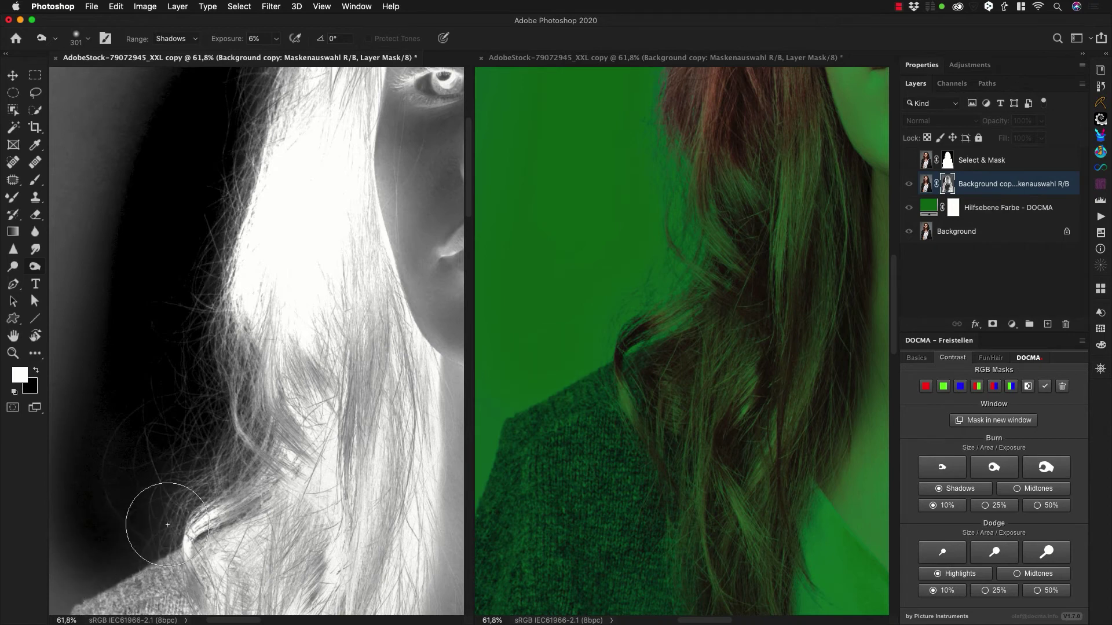
mouse_move(66, 472)
left_mouse_down()
mouse_move(61, 562)
mouse_move(76, 585)
mouse_move(98, 584)
mouse_move(85, 589)
mouse_move(68, 571)
mouse_move(99, 572)
left_mouse_up()
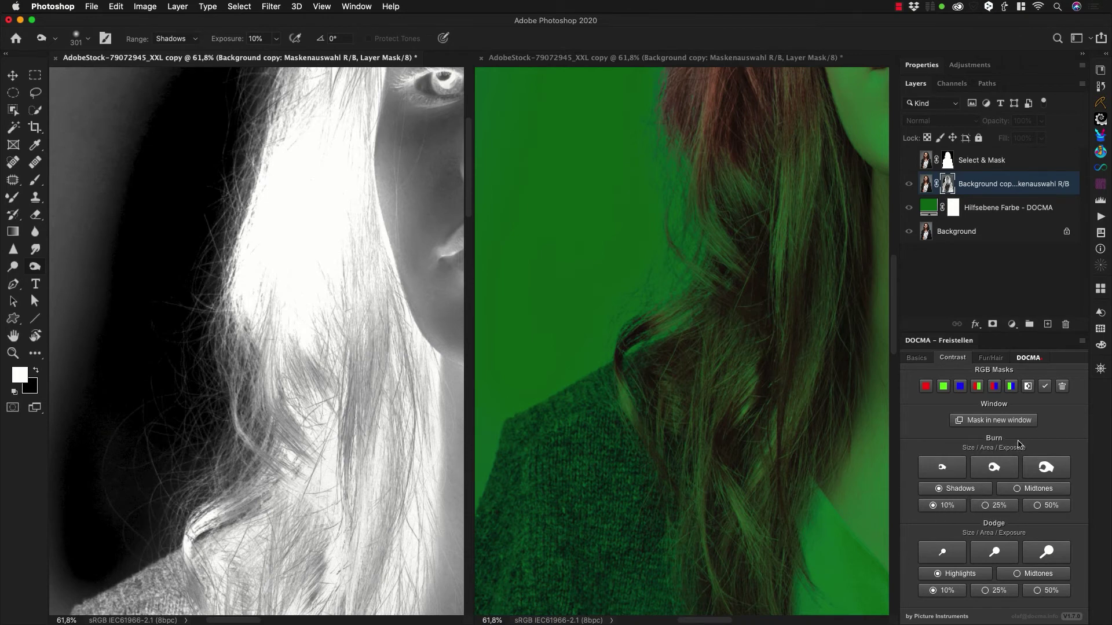
Step: Compare the left-side hair in both views and dodge the grey inner curls in the mask with the medium Highlights brush at 10%
left_click(998, 557)
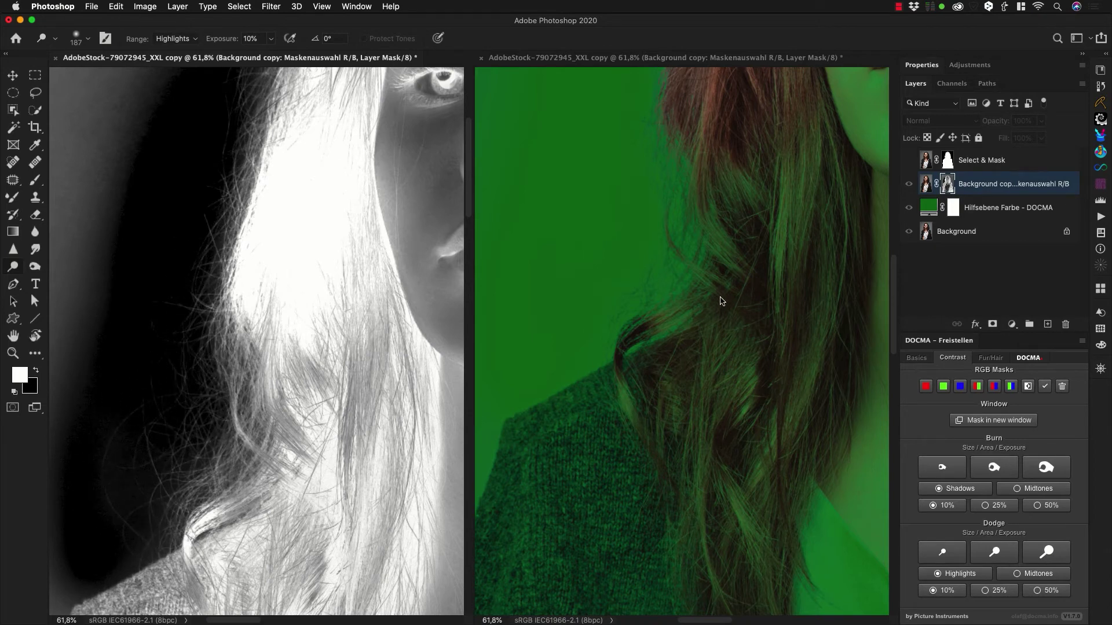
scroll(351, 331, "up", 5)
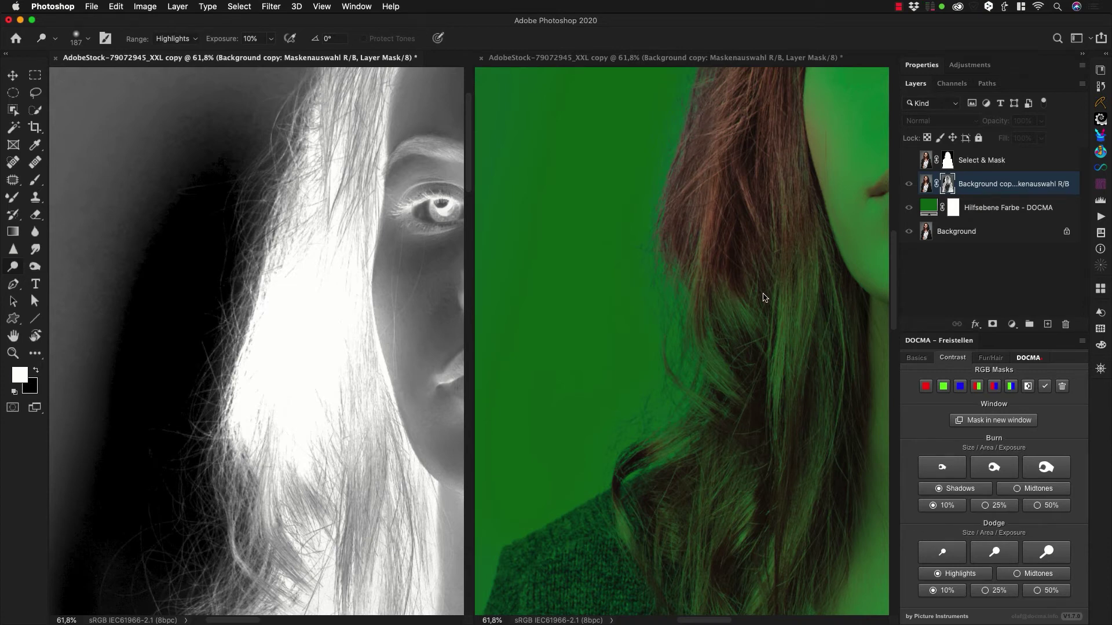
left_click_drag(316, 483, 324, 343)
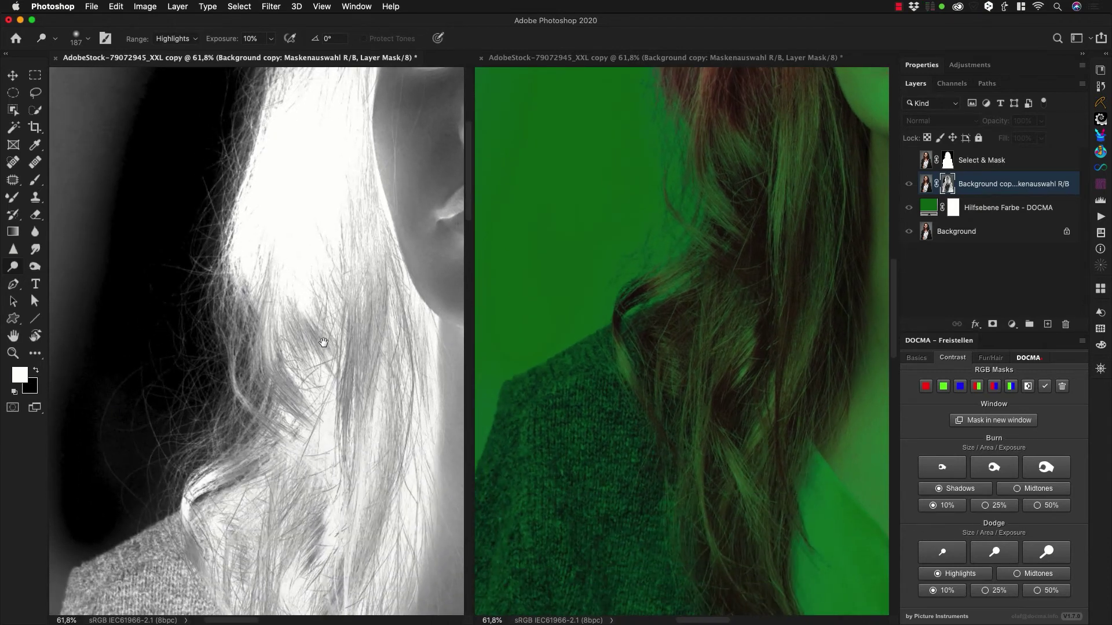
left_click(606, 327)
left_click_drag(642, 275, 651, 417)
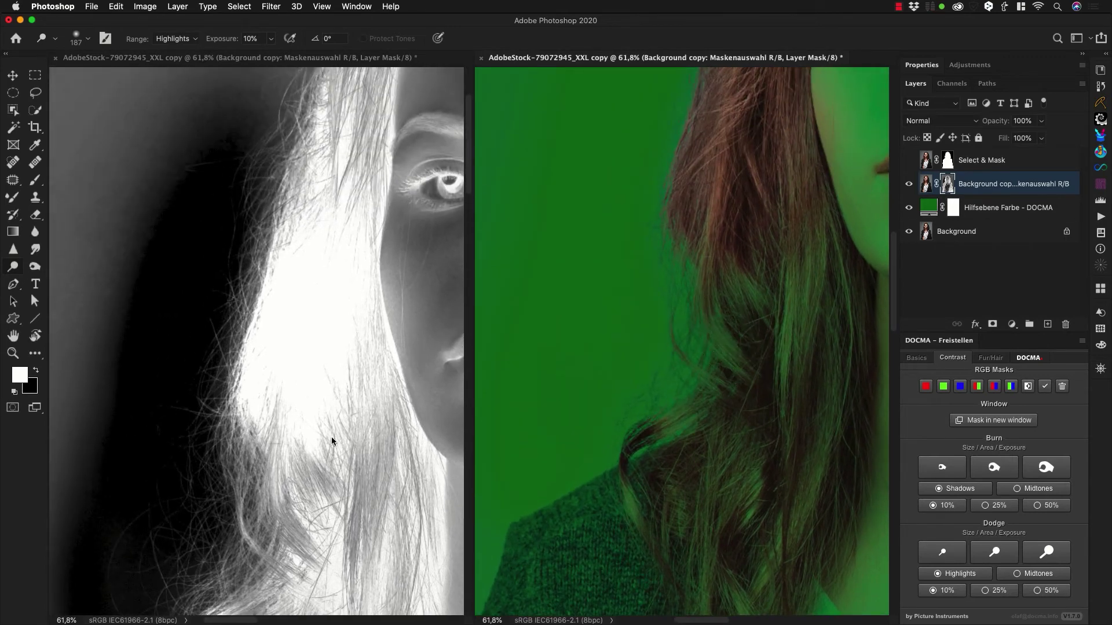
left_click(313, 465)
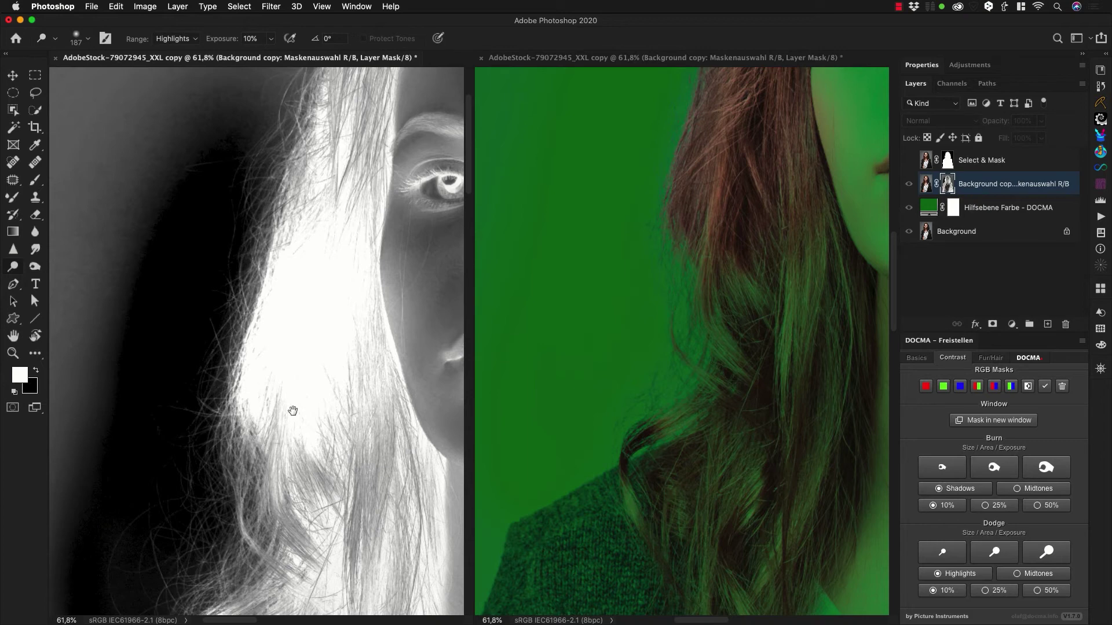
scroll(293, 411, "down", 5)
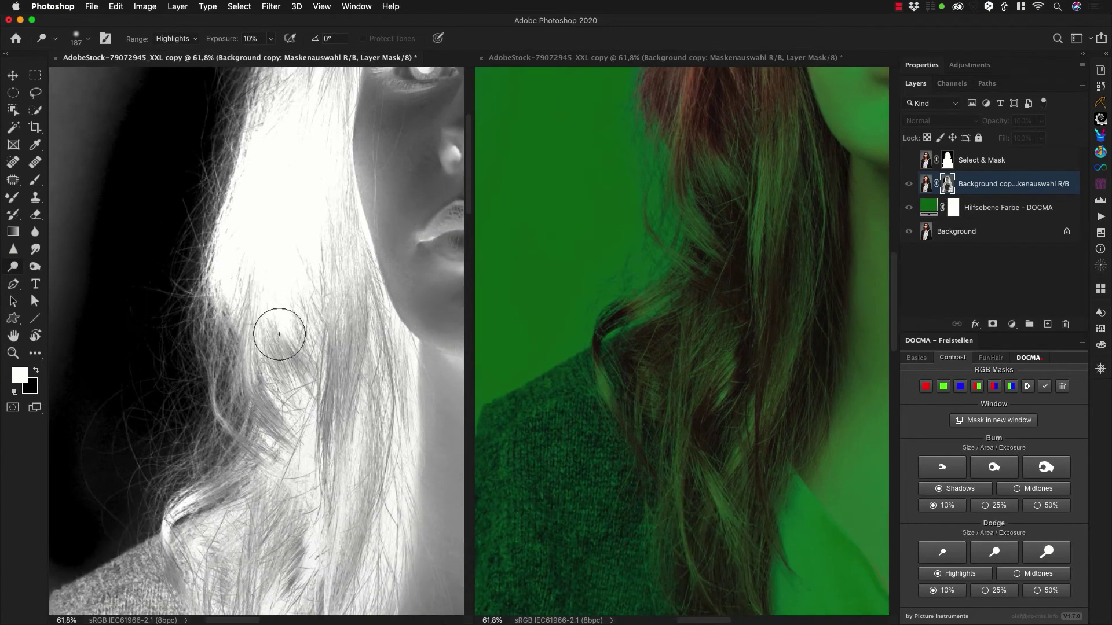
mouse_move(252, 361)
left_mouse_down()
mouse_move(243, 247)
mouse_move(255, 345)
mouse_move(265, 349)
mouse_move(240, 302)
mouse_move(247, 334)
mouse_move(239, 311)
mouse_move(219, 357)
mouse_move(218, 303)
mouse_move(215, 374)
mouse_move(230, 300)
mouse_move(245, 401)
mouse_move(276, 451)
mouse_move(256, 366)
mouse_move(282, 452)
mouse_move(258, 413)
mouse_move(257, 365)
mouse_move(268, 414)
mouse_move(256, 401)
mouse_move(264, 370)
mouse_move(254, 489)
mouse_move(253, 463)
left_mouse_up()
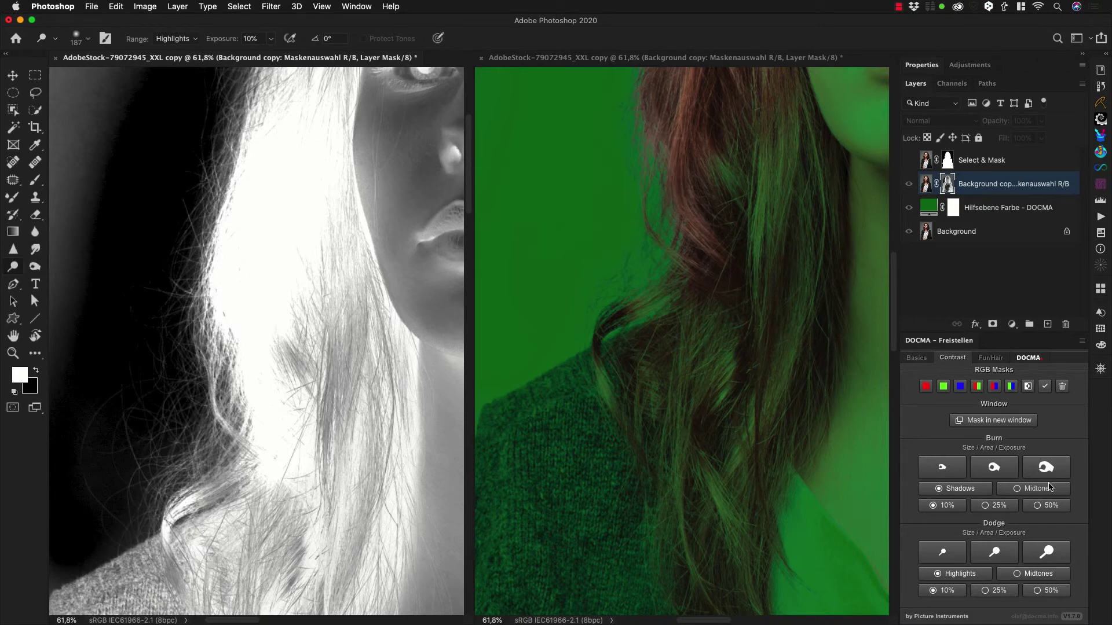
Step: Burn the area beside the lower curl and dodge the lock leading to the shoulder, using the medium brushes at 10%
left_click(1000, 470)
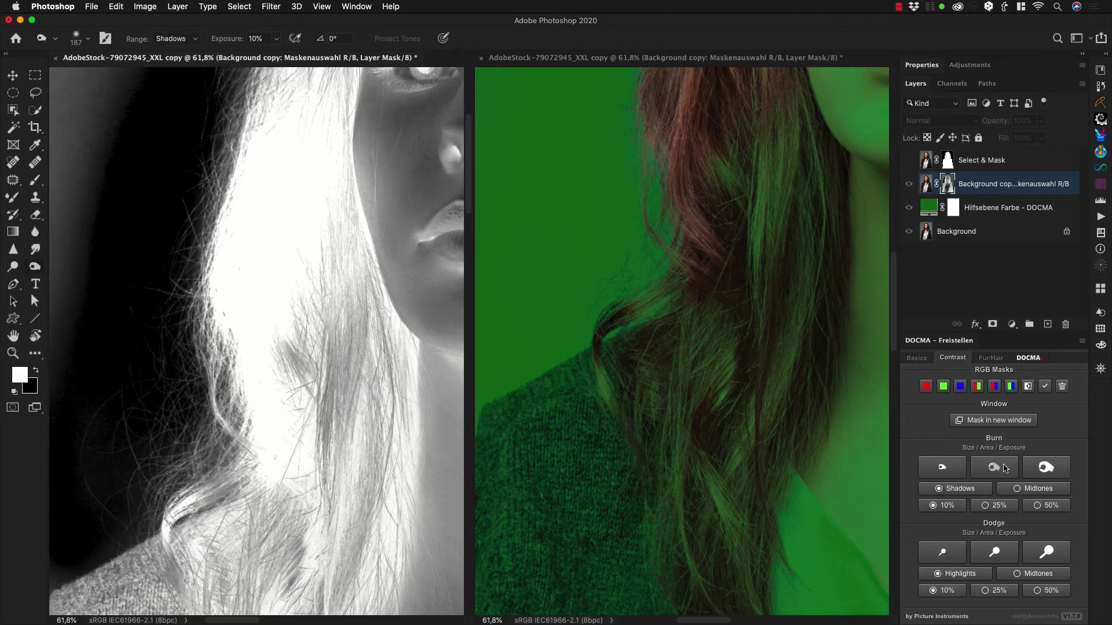
mouse_move(221, 397)
left_mouse_down()
mouse_move(243, 411)
mouse_move(234, 433)
mouse_move(203, 436)
left_mouse_up()
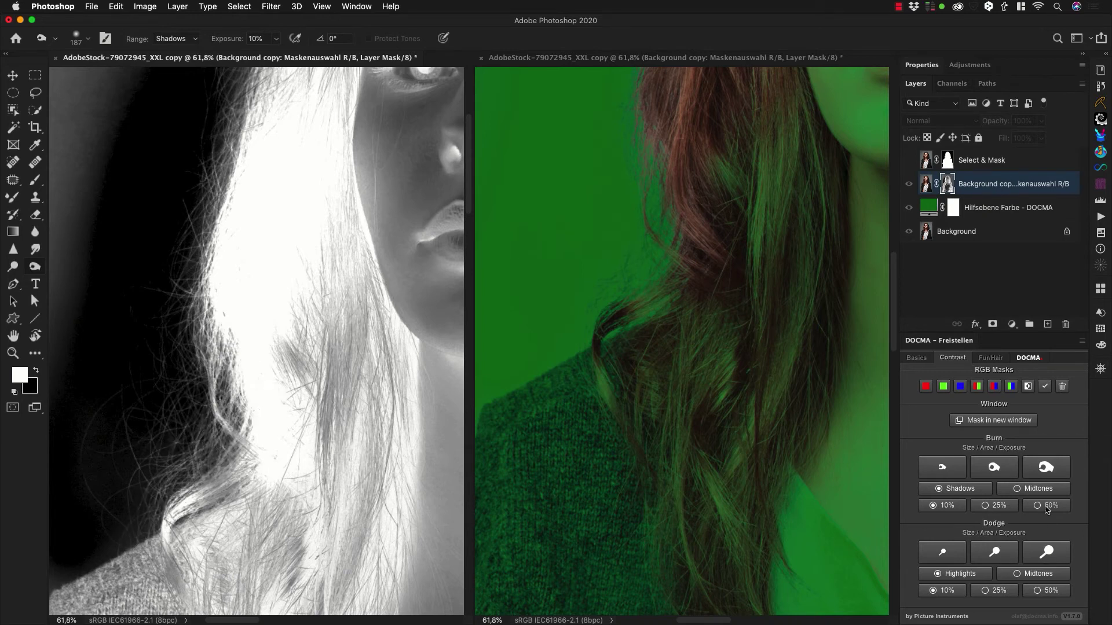
left_click(1000, 556)
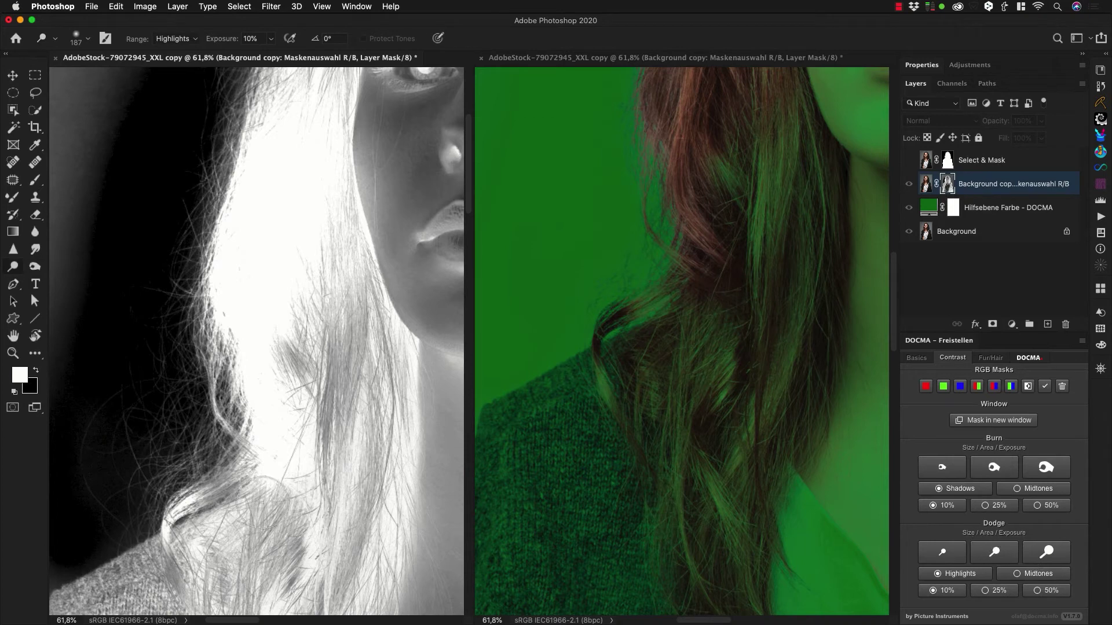
mouse_move(263, 502)
left_mouse_down()
mouse_move(241, 484)
mouse_move(202, 500)
mouse_move(216, 468)
mouse_move(208, 487)
mouse_move(251, 469)
mouse_move(202, 502)
mouse_move(243, 477)
left_mouse_up()
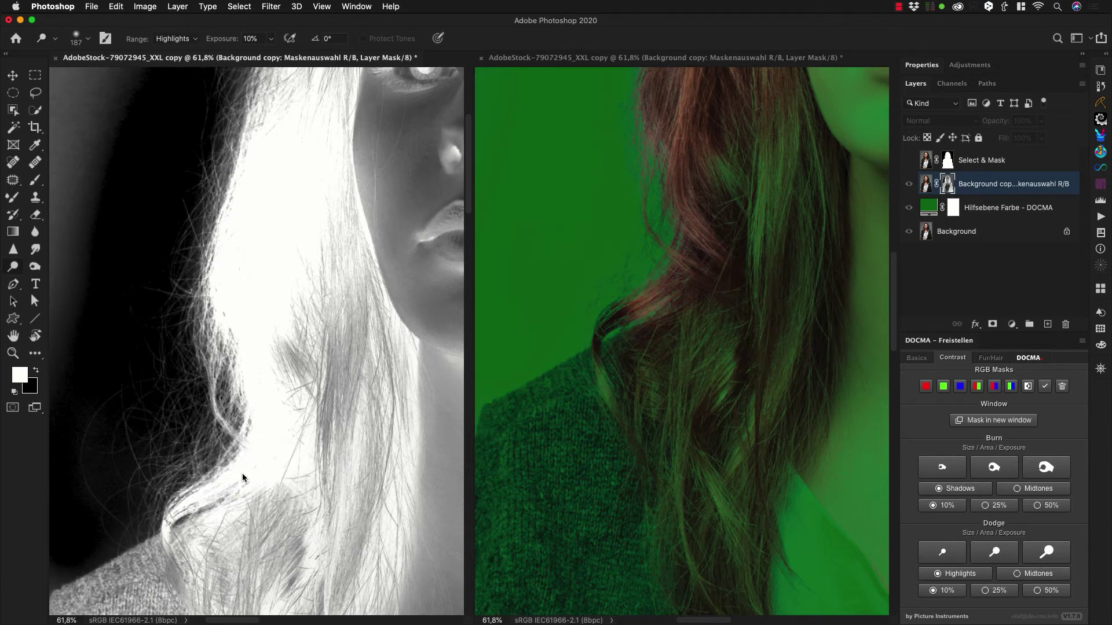
Step: Check the shoulder lock in the colour view and dodge its remaining grey strands in the mask
left_click(619, 330)
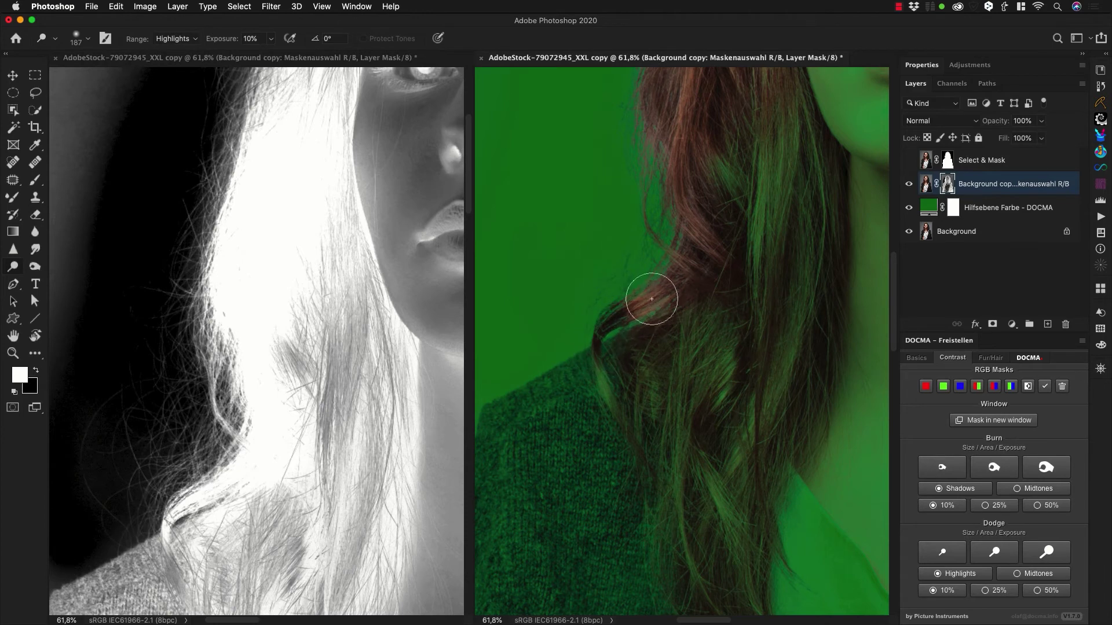
left_click(286, 62)
left_click_drag(246, 451, 219, 480)
mouse_move(158, 547)
left_mouse_down()
mouse_move(199, 551)
mouse_move(284, 497)
mouse_move(230, 555)
mouse_move(181, 555)
mouse_move(248, 475)
mouse_move(166, 529)
mouse_move(191, 503)
mouse_move(158, 543)
left_mouse_up()
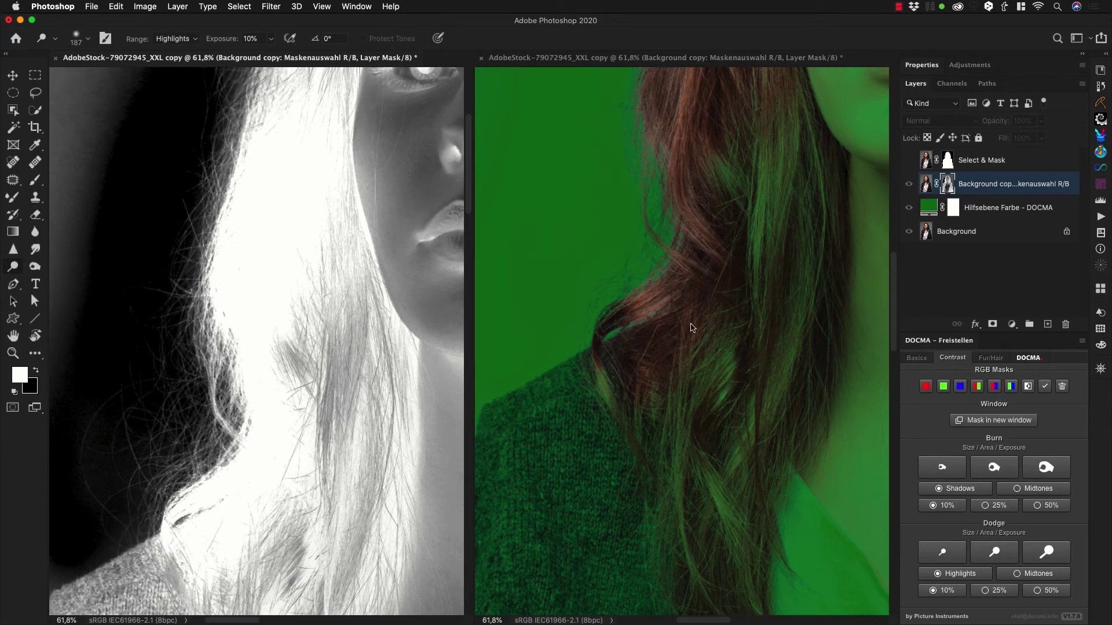
Step: Dodge the hair where it falls over the sweater's left shoulder with the medium Highlights brush at 10%
left_click_drag(270, 503, 375, 281)
left_click_drag(268, 371, 322, 322)
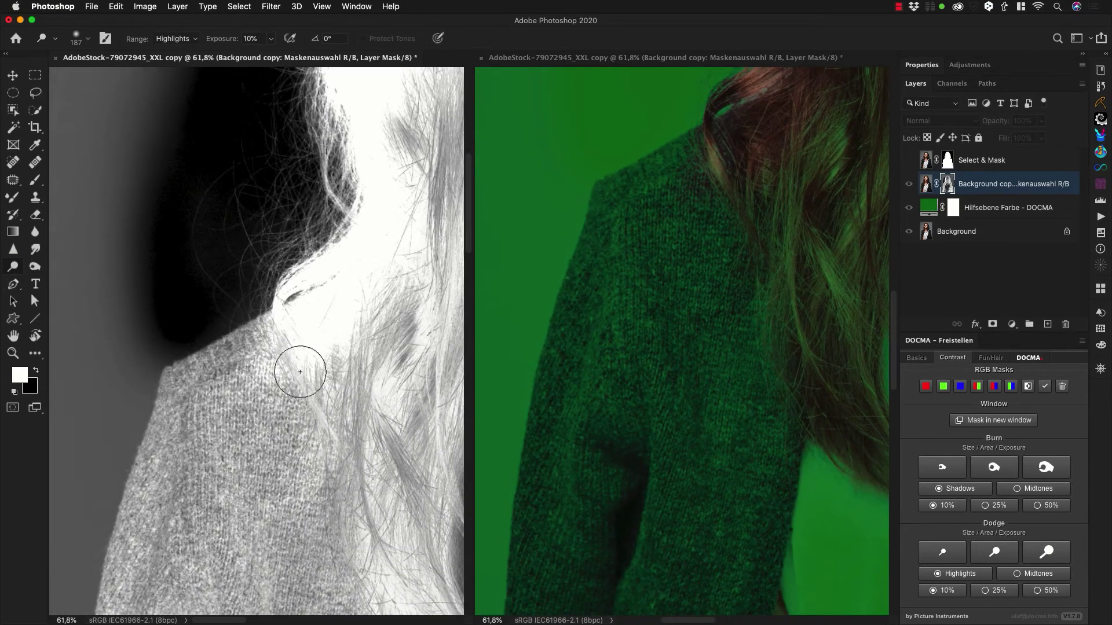
mouse_move(300, 371)
left_mouse_down()
mouse_move(281, 329)
mouse_move(242, 352)
mouse_move(273, 326)
left_mouse_up()
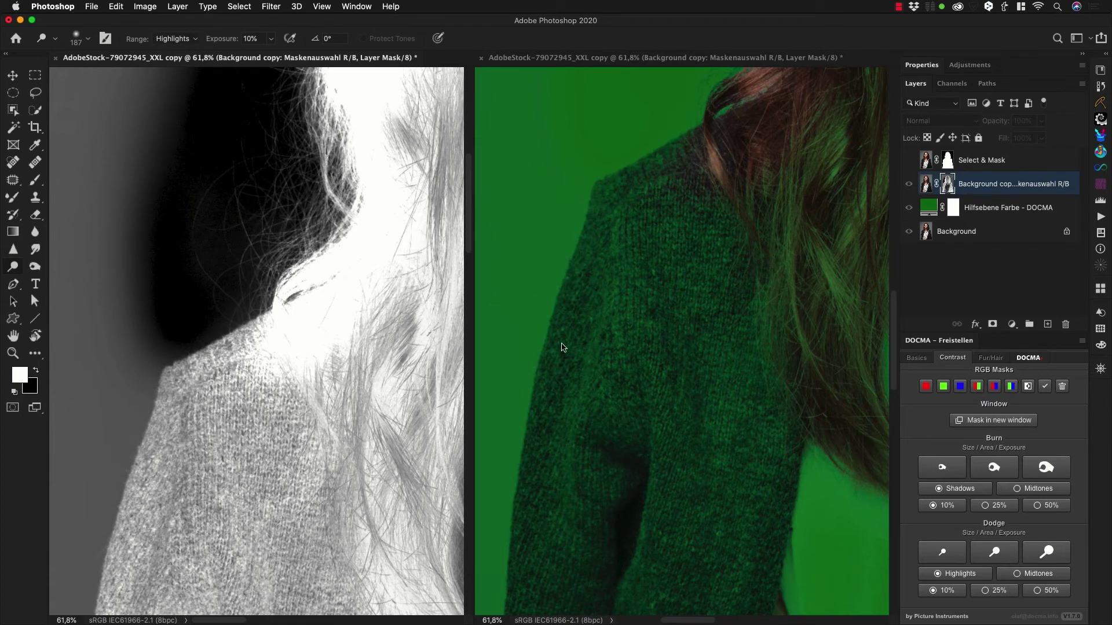
Step: Burn the background along the left shoulder and upper sleeve to black with the large Shadows brush at 50% exposure
left_click(1051, 507)
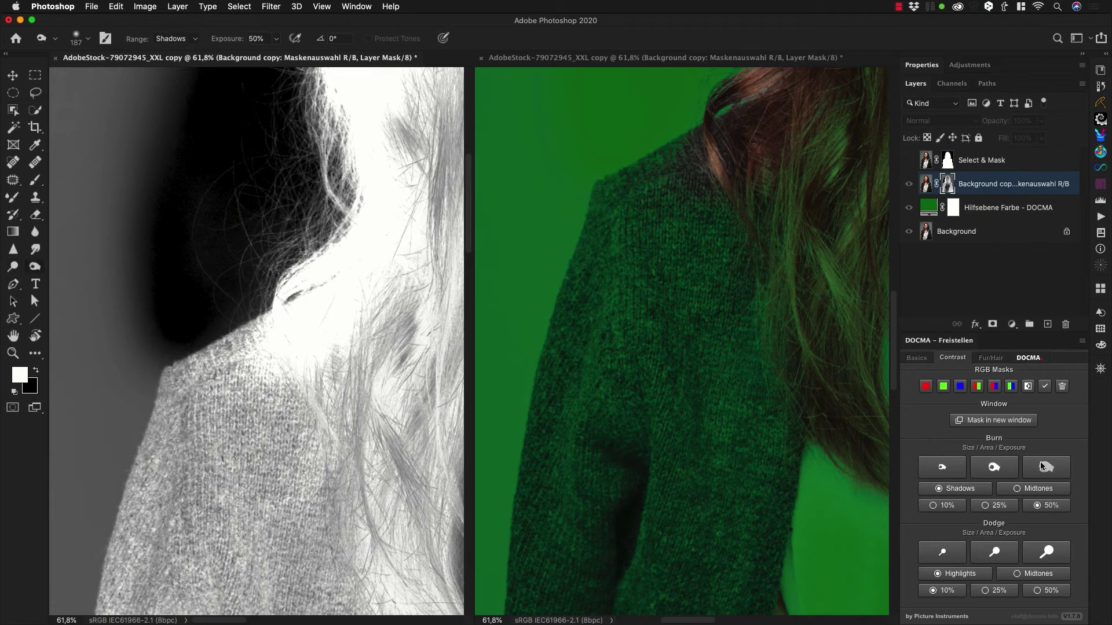
left_click(1054, 469)
left_click_drag(165, 386, 264, 273)
left_click_drag(266, 226, 151, 467)
mouse_move(188, 296)
left_mouse_down()
mouse_move(159, 520)
mouse_move(159, 286)
mouse_move(146, 568)
left_mouse_up()
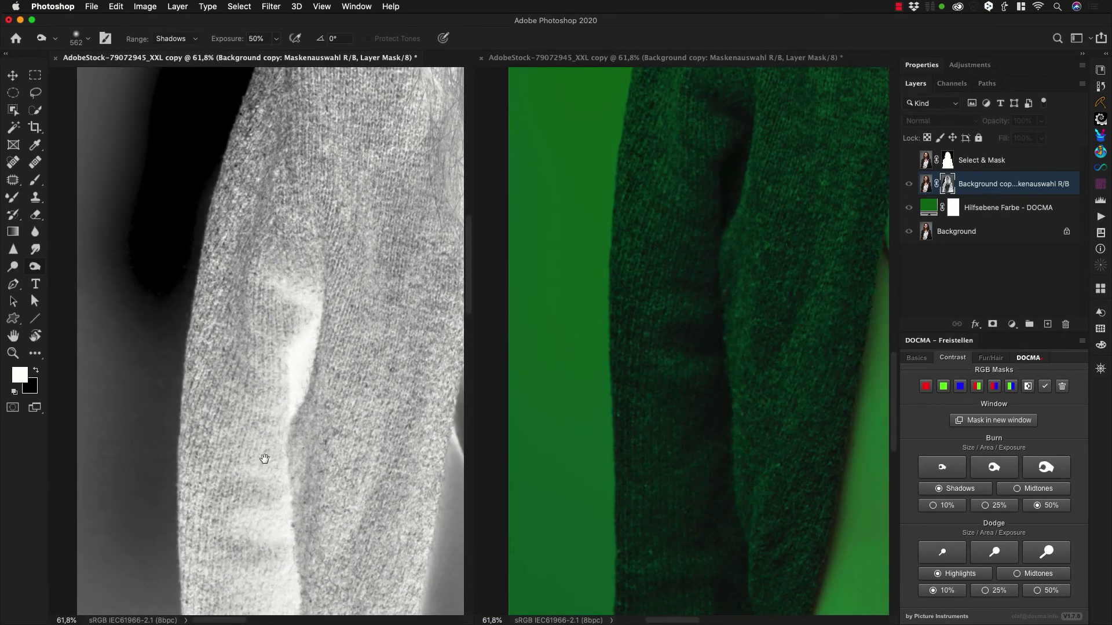
Step: Continue burning the background to black down the middle of the left sleeve with the large 50% brush
left_click_drag(265, 460, 264, 305)
mouse_move(124, 162)
left_mouse_down()
mouse_move(153, 528)
mouse_move(134, 259)
mouse_move(132, 571)
left_mouse_up()
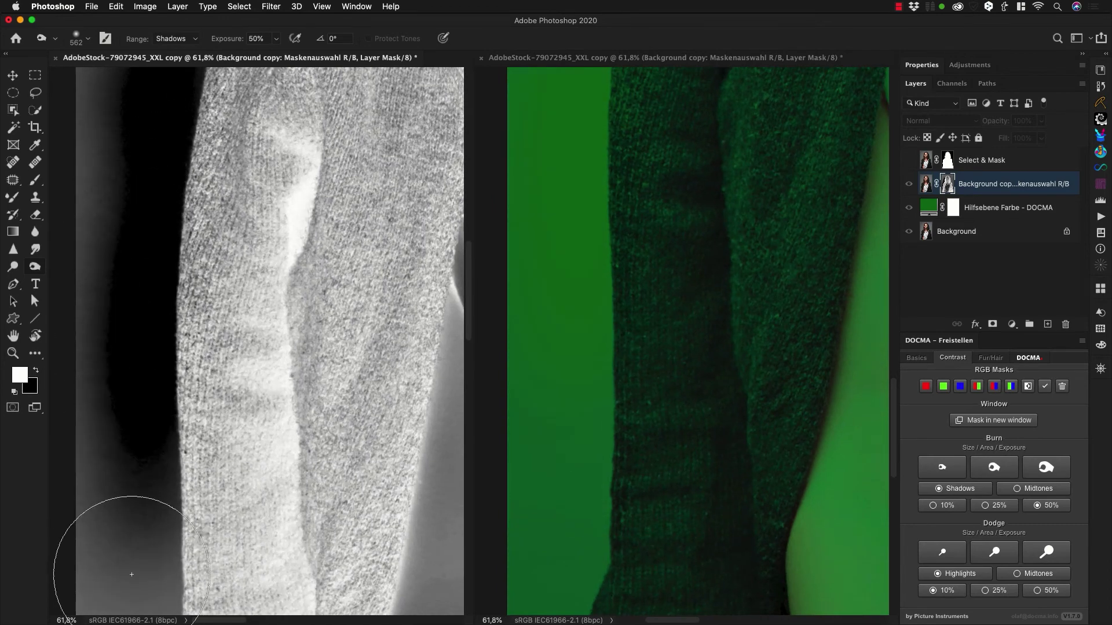
left_click_drag(267, 433, 267, 219)
mouse_move(151, 255)
left_mouse_down()
mouse_move(156, 367)
mouse_move(139, 570)
left_mouse_up()
Step: Burn the background beside the lower left sleeve down to the image's bottom edge with the large Shadows brush at 50%
left_click_drag(270, 454, 300, 306)
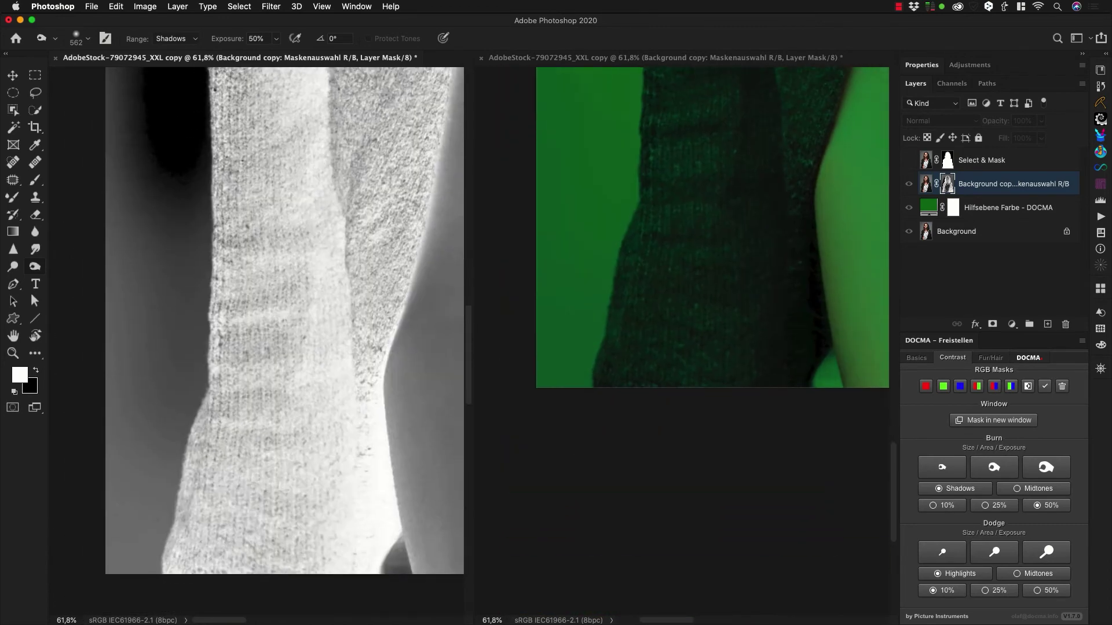
mouse_move(141, 151)
left_mouse_down()
mouse_move(175, 296)
mouse_move(124, 472)
left_mouse_up()
left_click_drag(164, 210, 117, 523)
left_click_drag(134, 393, 135, 524)
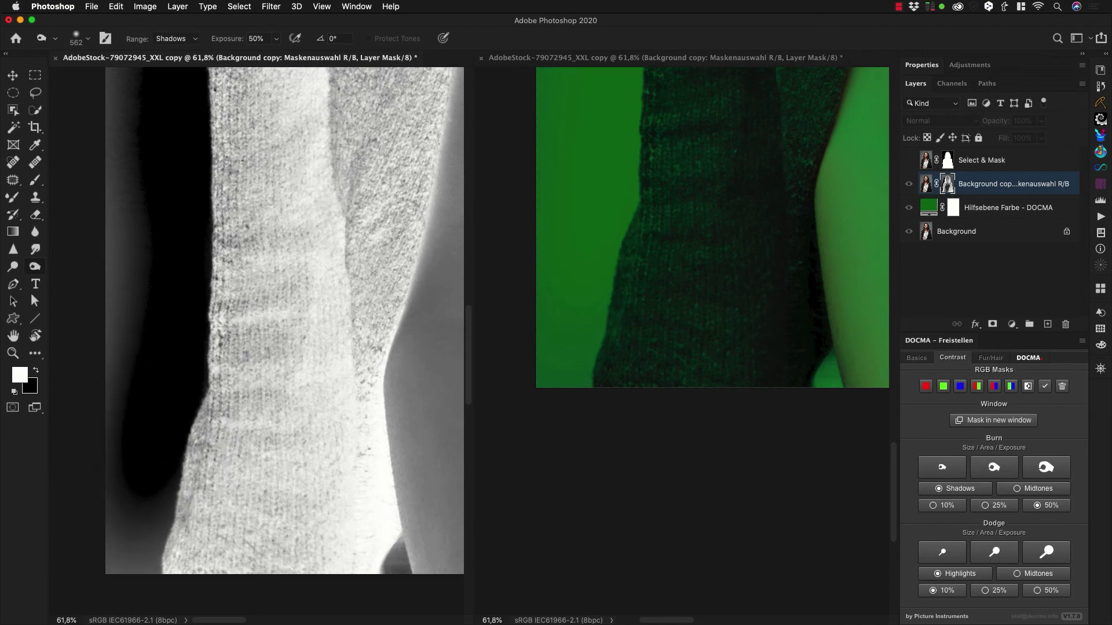
left_click_drag(137, 433, 124, 595)
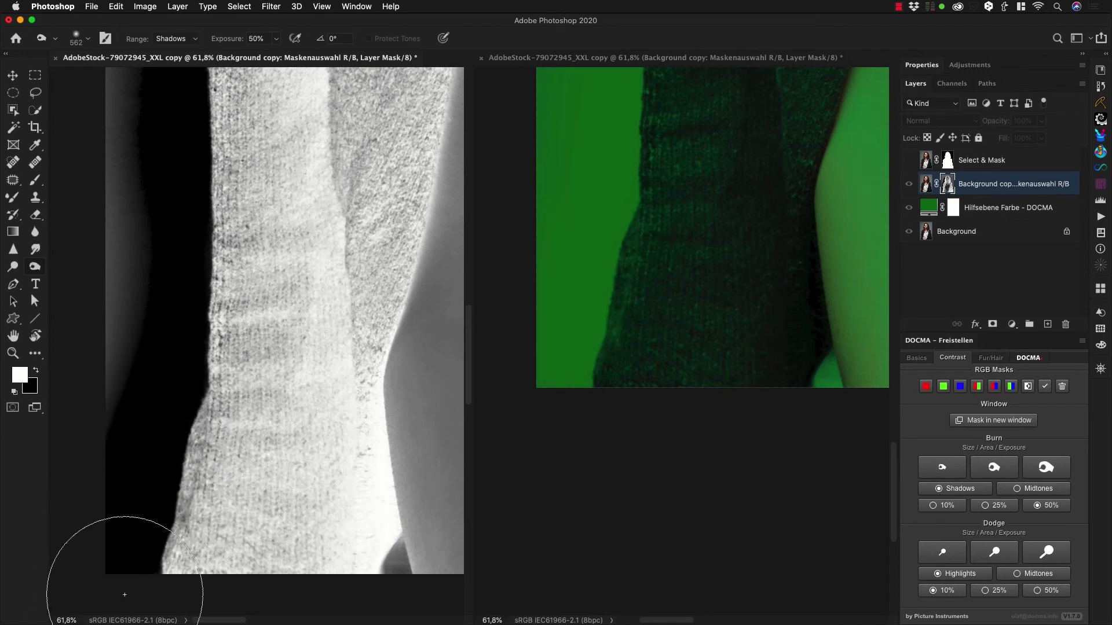
Step: Dodge the lower left sleeve to white up to mid-arm with the large Highlights brush, raising the exposure from 10% to 50%
left_click(1047, 557)
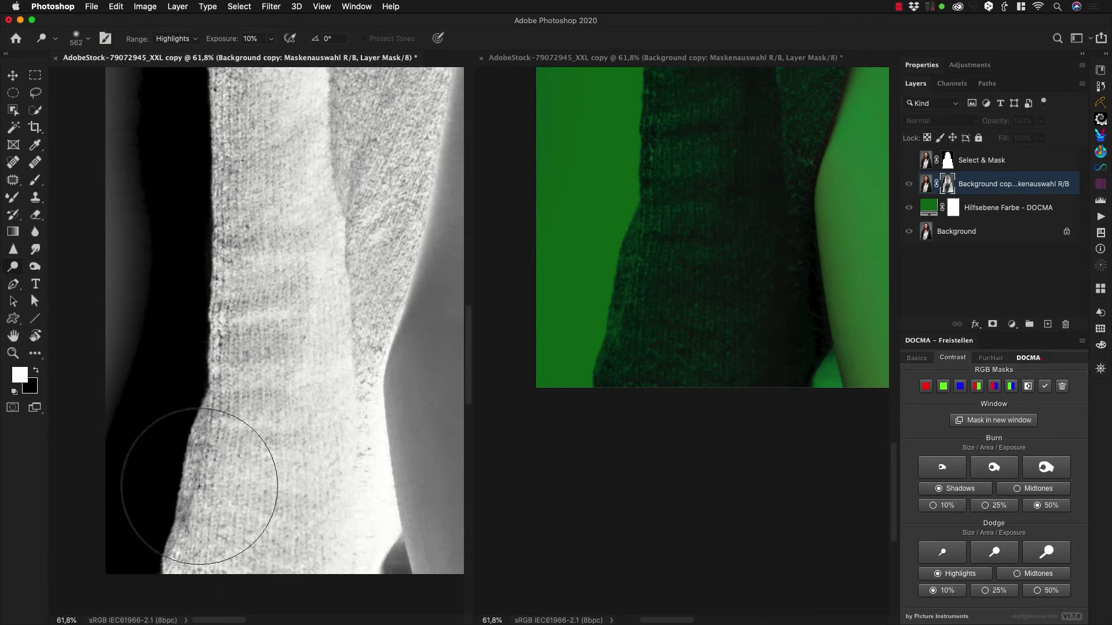
mouse_move(199, 488)
left_mouse_down()
mouse_move(187, 515)
mouse_move(182, 488)
mouse_move(176, 546)
mouse_move(204, 410)
mouse_move(195, 482)
mouse_move(211, 479)
mouse_move(221, 449)
left_mouse_up()
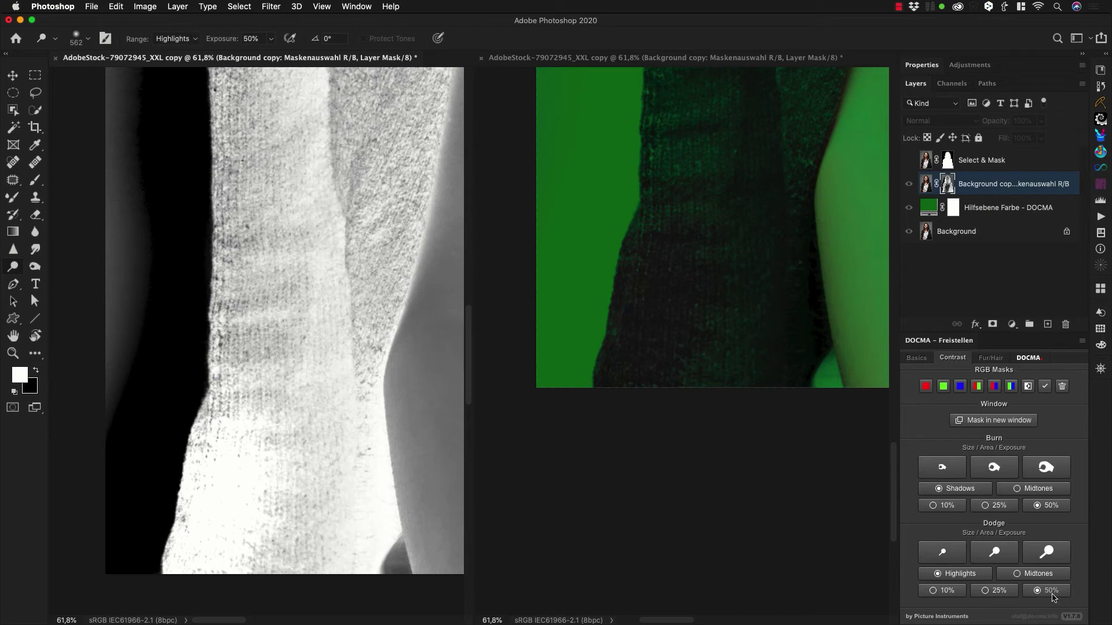
mouse_move(191, 535)
left_mouse_down()
mouse_move(225, 276)
mouse_move(231, 357)
mouse_move(213, 315)
mouse_move(278, 266)
left_mouse_up()
left_click_drag(269, 200, 264, 426)
mouse_move(213, 452)
left_mouse_down()
mouse_move(215, 494)
mouse_move(217, 443)
mouse_move(318, 459)
mouse_move(312, 309)
mouse_move(232, 432)
mouse_move(231, 291)
mouse_move(224, 330)
mouse_move(229, 290)
left_mouse_up()
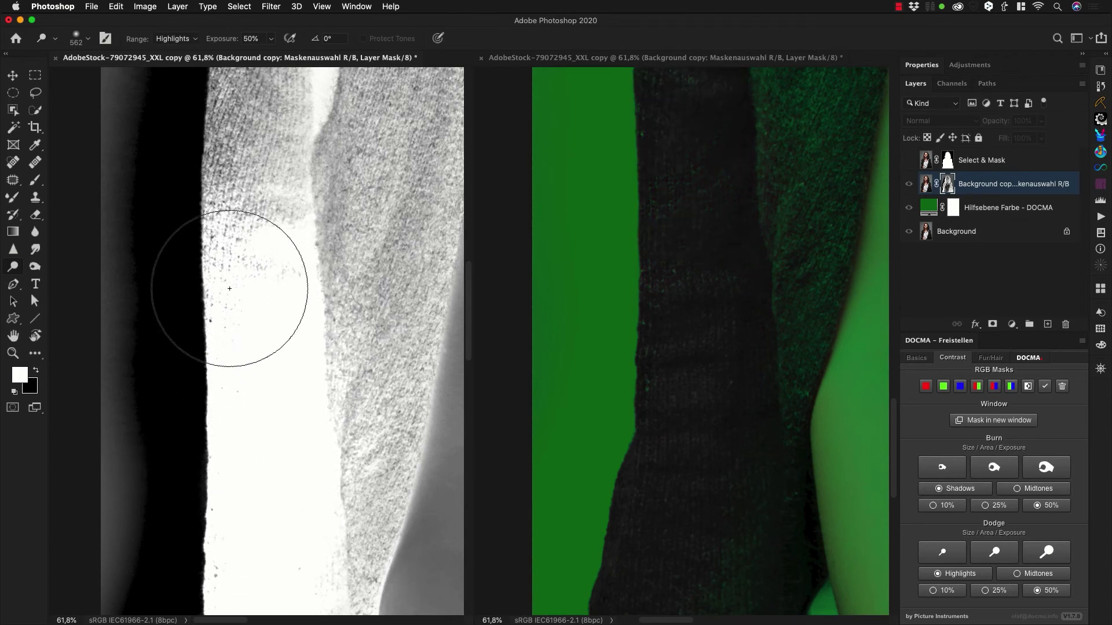
Step: Dodge the remaining gray cuff areas and the upper left sleeve up to the shoulder with the large Highlights brush at 50%
left_click_drag(339, 496, 330, 364)
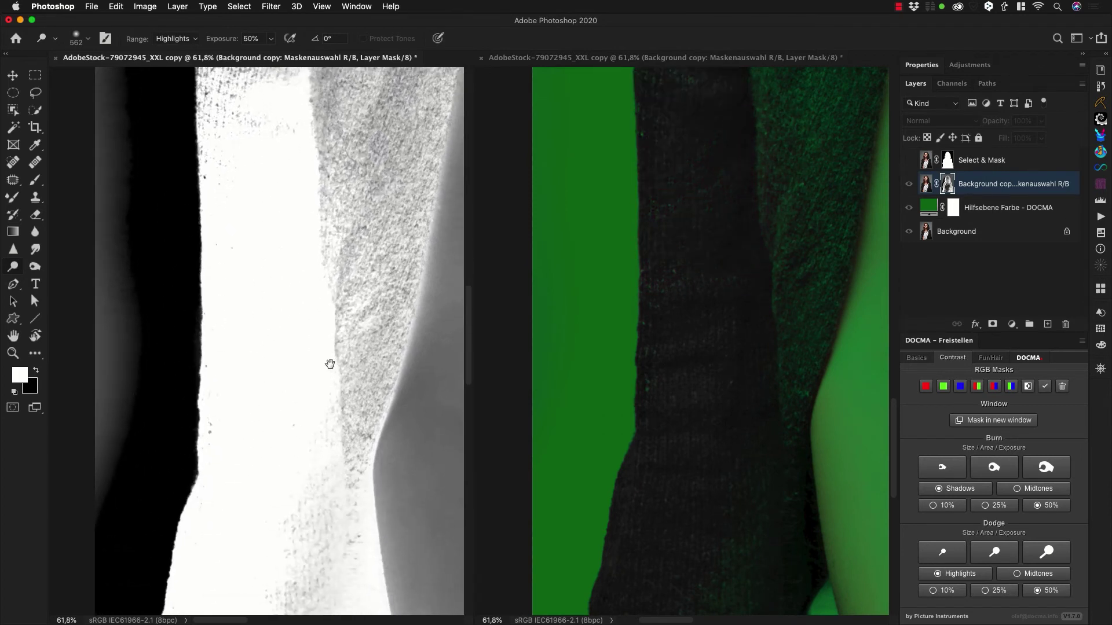
left_click_drag(333, 528, 351, 434)
left_click_drag(347, 391, 338, 458)
mouse_move(289, 213)
left_mouse_down()
mouse_move(336, 418)
mouse_move(332, 476)
left_mouse_up()
mouse_move(276, 305)
left_mouse_down()
mouse_move(262, 439)
mouse_move(263, 225)
mouse_move(250, 299)
mouse_move(271, 133)
mouse_move(267, 319)
mouse_move(284, 167)
mouse_move(263, 269)
mouse_move(275, 191)
mouse_move(283, 373)
mouse_move(270, 418)
mouse_move(267, 286)
mouse_move(250, 378)
mouse_move(235, 351)
mouse_move(251, 278)
mouse_move(248, 321)
mouse_move(288, 203)
mouse_move(263, 276)
mouse_move(284, 151)
mouse_move(264, 248)
mouse_move(298, 172)
mouse_move(274, 225)
mouse_move(290, 159)
mouse_move(283, 136)
mouse_move(299, 130)
mouse_move(299, 162)
mouse_move(310, 129)
mouse_move(263, 318)
mouse_move(226, 287)
left_mouse_up()
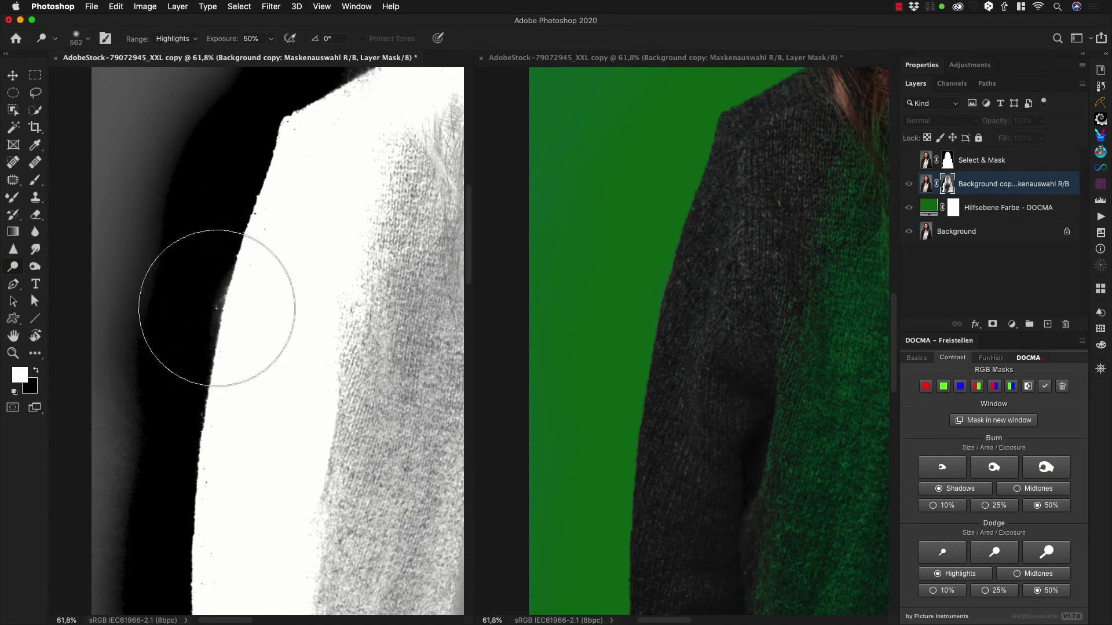
Step: Burn away the gray halo beside the upper left sleeve with the medium Shadows brush at 50%
left_click(997, 472)
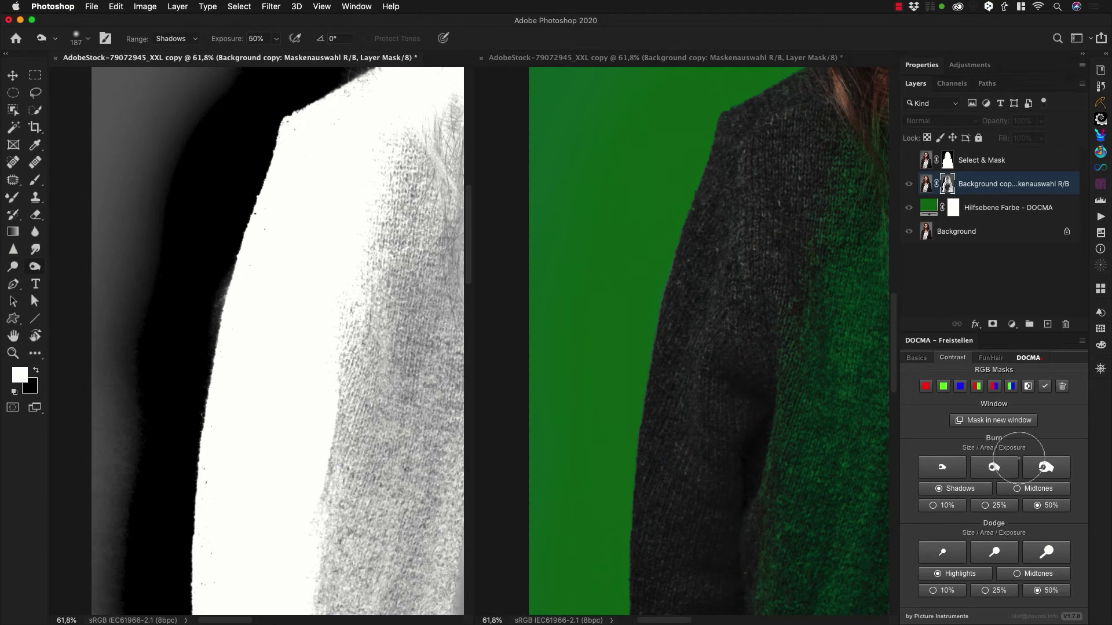
left_click_drag(211, 284, 216, 242)
scroll(313, 388, "up", 5)
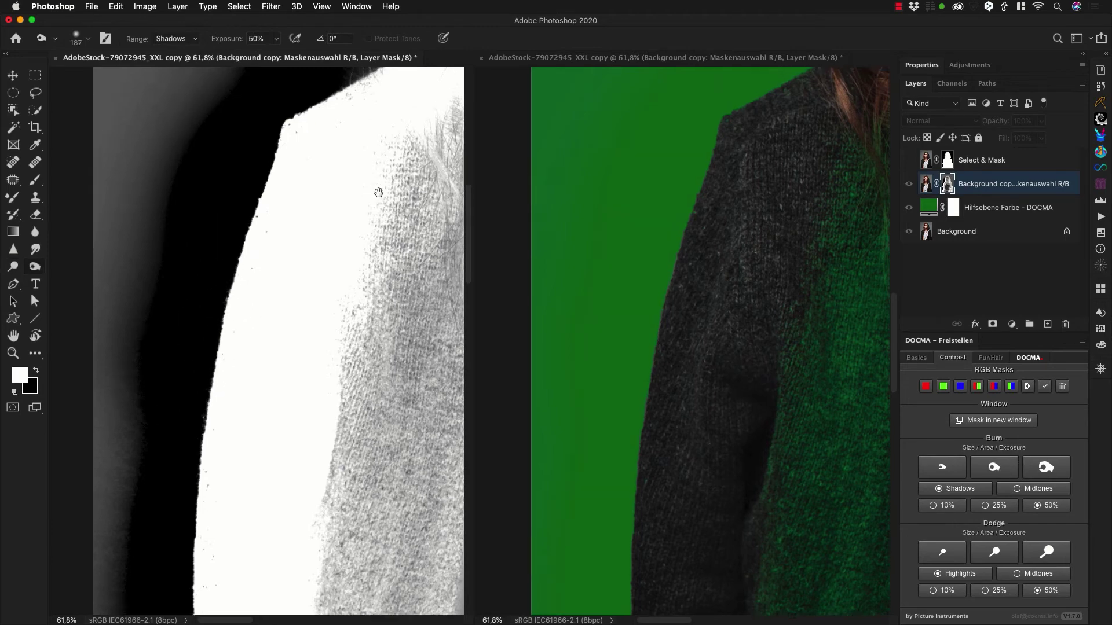
Step: Dodge the hair on the image's left side from shoulder to crown with the medium Highlights brush at 50%
left_click(1003, 556)
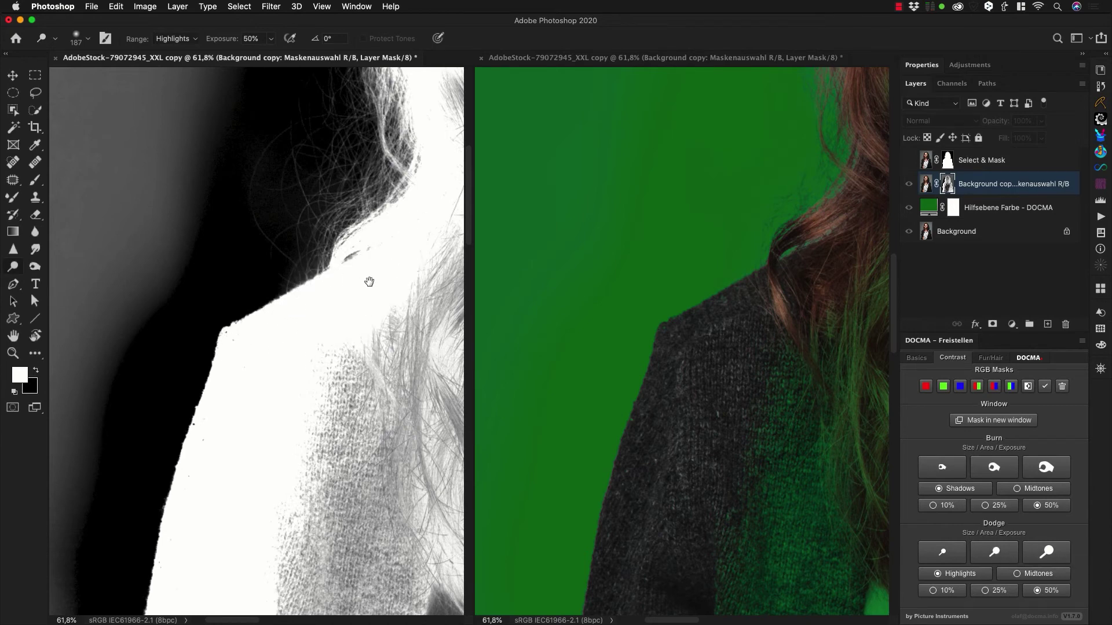
left_click_drag(367, 280, 241, 509)
left_click_drag(364, 261, 313, 509)
mouse_move(252, 344)
left_mouse_down()
mouse_move(251, 380)
mouse_move(266, 290)
mouse_move(321, 225)
mouse_move(335, 141)
mouse_move(302, 179)
mouse_move(330, 211)
mouse_move(303, 171)
mouse_move(254, 421)
left_mouse_up()
left_click_drag(306, 259, 317, 373)
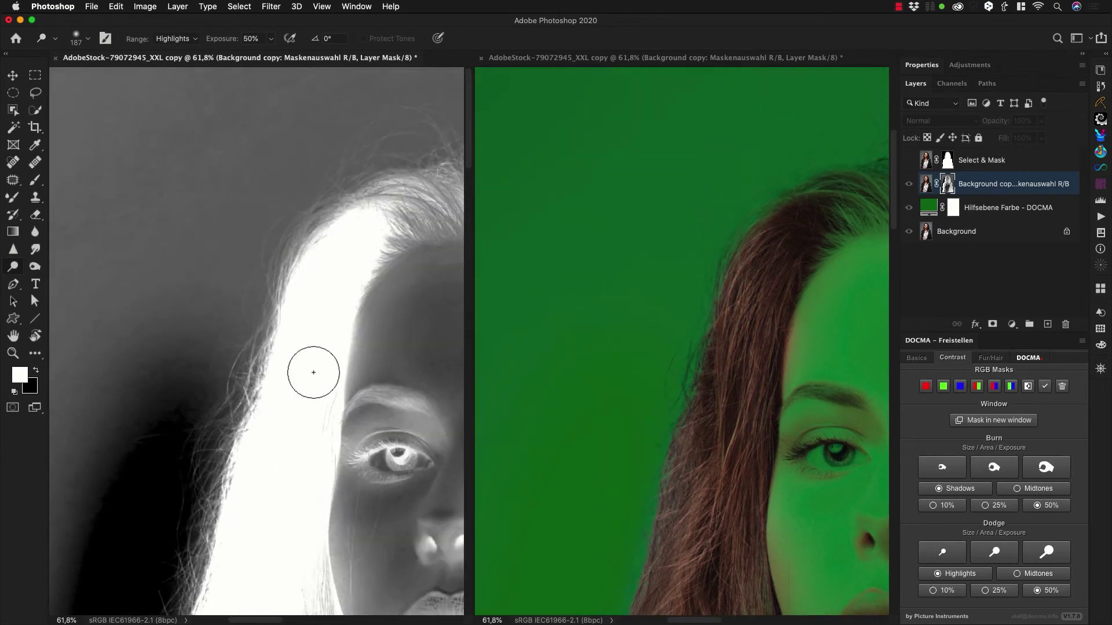
Step: Burn the background beside the left hair up toward the crown with the medium Shadows brush, first at 50%, closer in at 10%
left_click(993, 467)
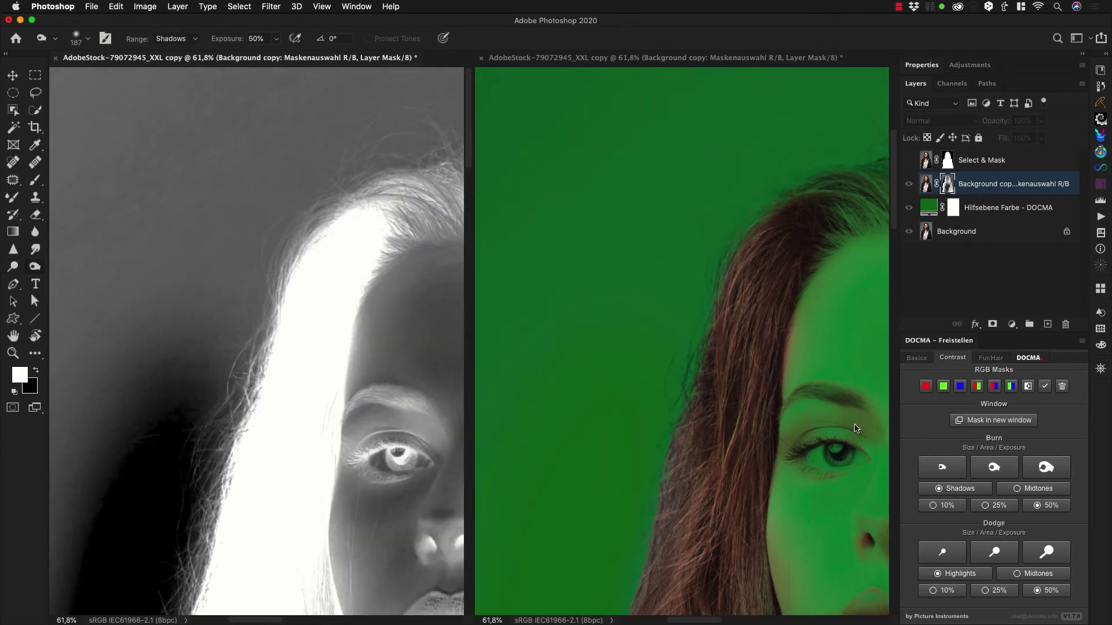
mouse_move(228, 303)
left_mouse_down()
mouse_move(201, 295)
mouse_move(159, 354)
mouse_move(129, 472)
mouse_move(128, 441)
left_mouse_up()
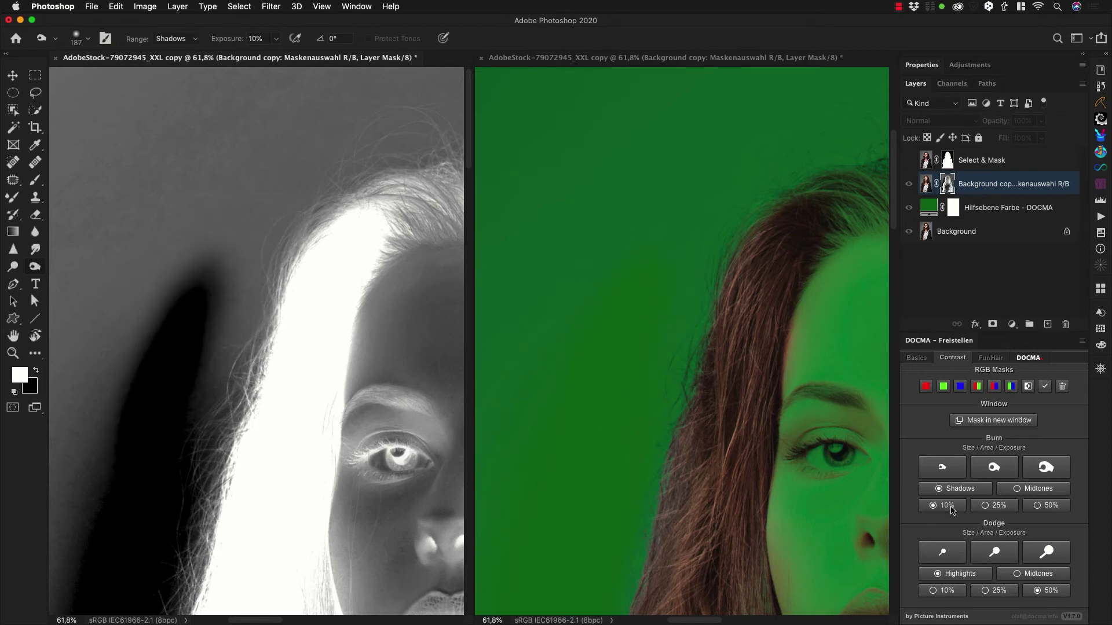
mouse_move(218, 323)
left_mouse_down()
mouse_move(209, 390)
mouse_move(215, 365)
mouse_move(228, 379)
mouse_move(237, 369)
mouse_move(241, 295)
mouse_move(251, 320)
mouse_move(234, 322)
mouse_move(247, 255)
mouse_move(237, 309)
mouse_move(232, 278)
mouse_move(222, 331)
mouse_move(280, 224)
mouse_move(226, 364)
mouse_move(231, 321)
mouse_move(344, 126)
mouse_move(194, 351)
mouse_move(297, 189)
mouse_move(212, 330)
mouse_move(279, 193)
mouse_move(179, 341)
mouse_move(294, 165)
mouse_move(218, 314)
mouse_move(372, 131)
mouse_move(178, 342)
mouse_move(305, 179)
mouse_move(196, 279)
left_mouse_up()
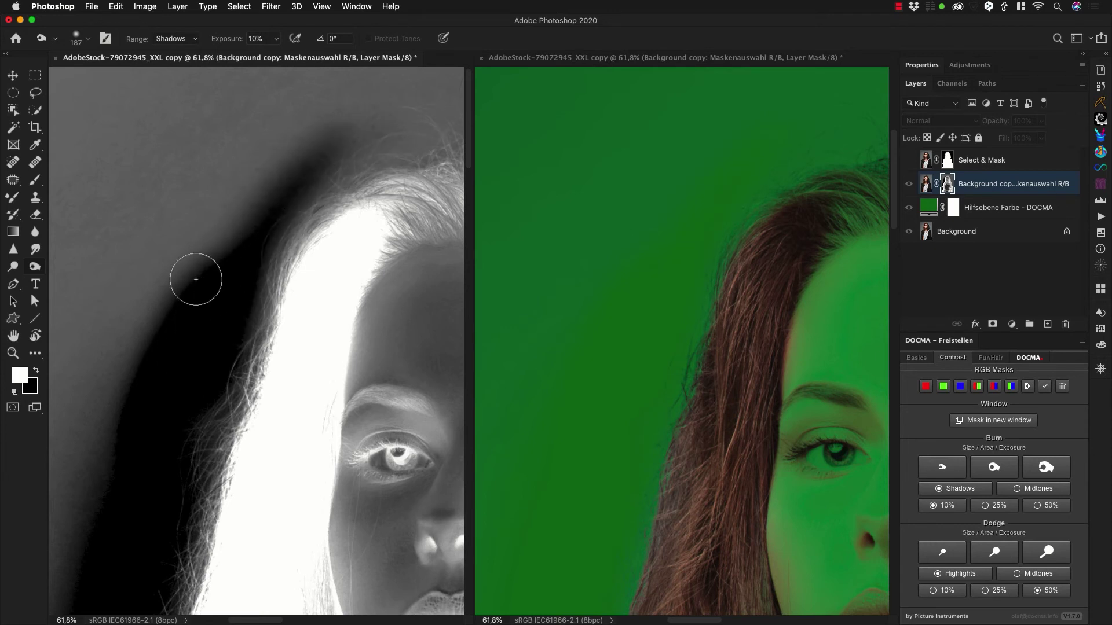
left_click(1034, 554)
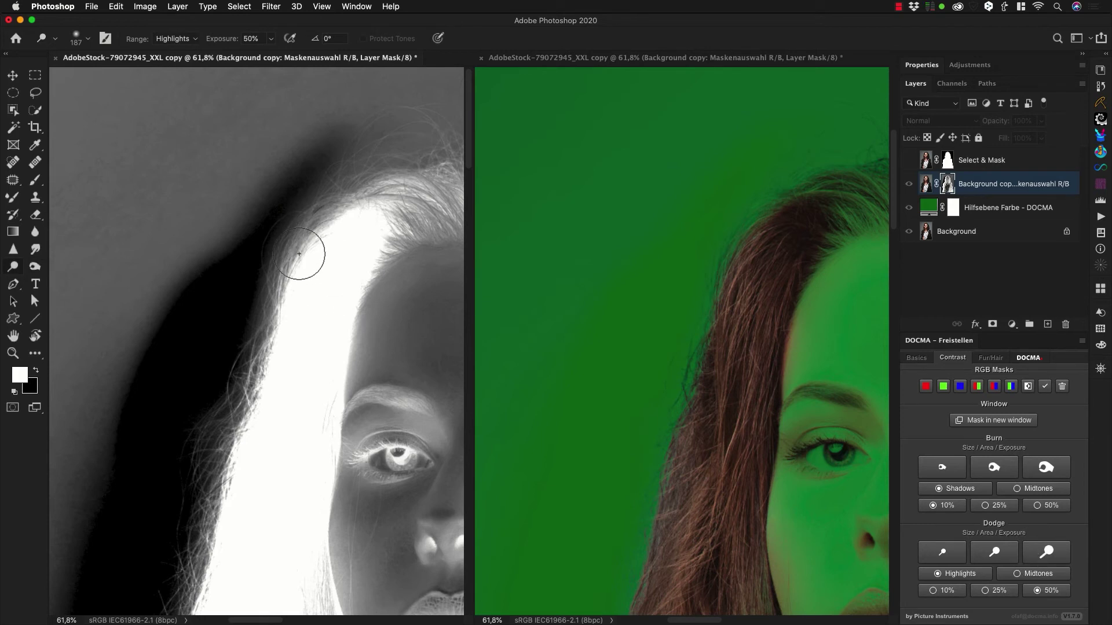
mouse_move(304, 253)
left_mouse_down()
mouse_move(290, 312)
mouse_move(336, 216)
mouse_move(291, 307)
left_mouse_up()
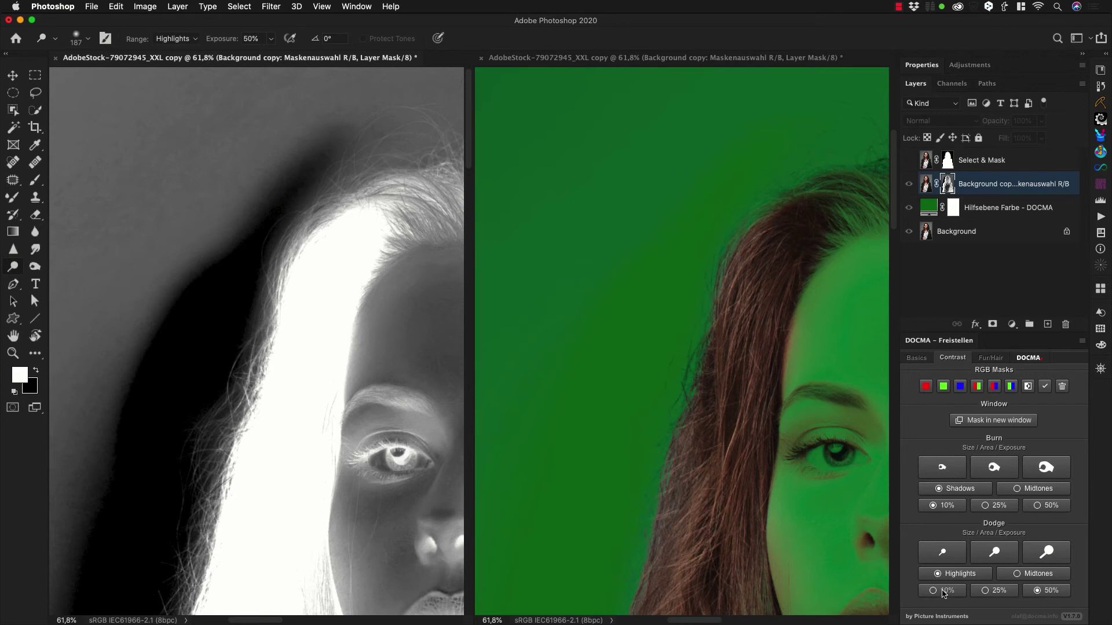
key("super+z")
key("super+z")
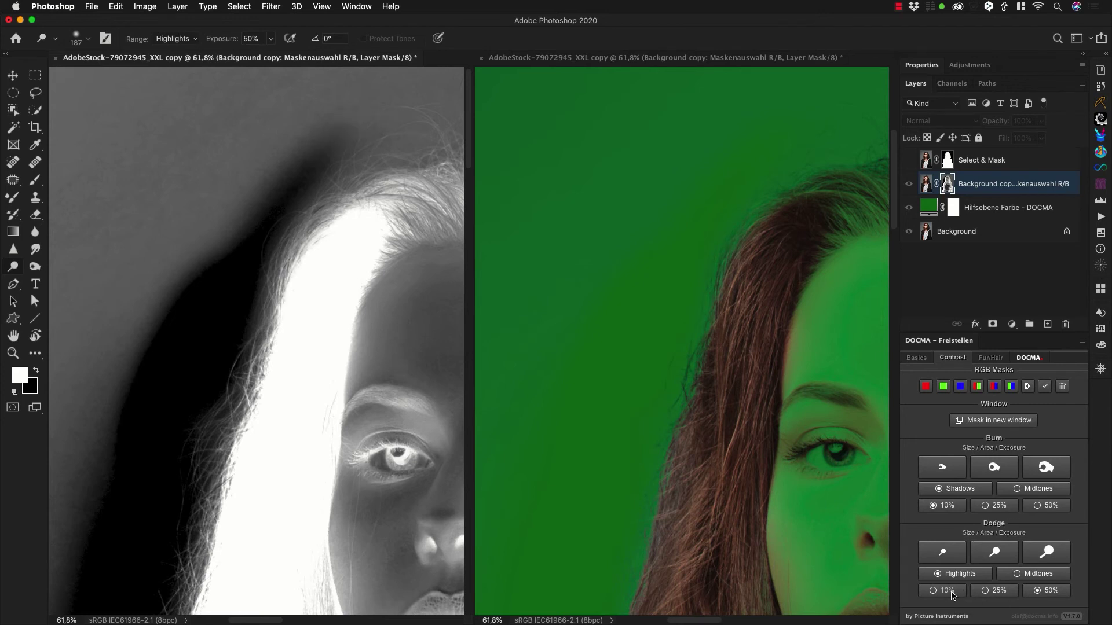
Step: Dodge the left hair edge with the medium Highlights brush at 10%, and burn the background near the crown with the large 10% Shadows brush
left_click(950, 592)
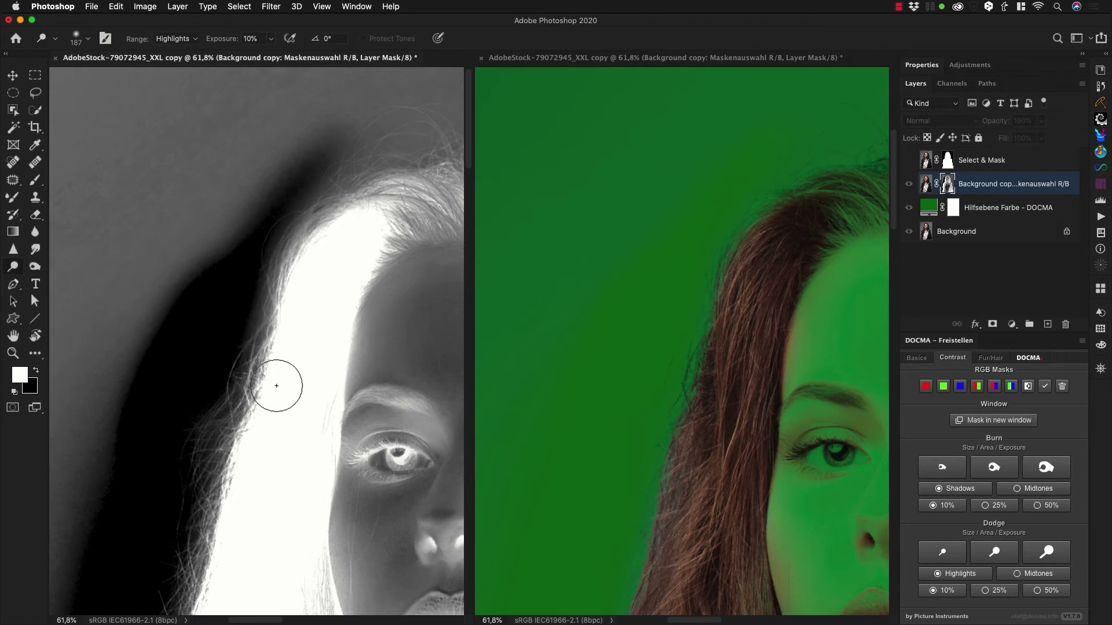
mouse_move(276, 386)
left_mouse_down()
mouse_move(254, 381)
mouse_move(390, 185)
mouse_move(340, 198)
mouse_move(340, 184)
mouse_move(371, 179)
mouse_move(278, 280)
mouse_move(349, 233)
mouse_move(217, 447)
left_mouse_up()
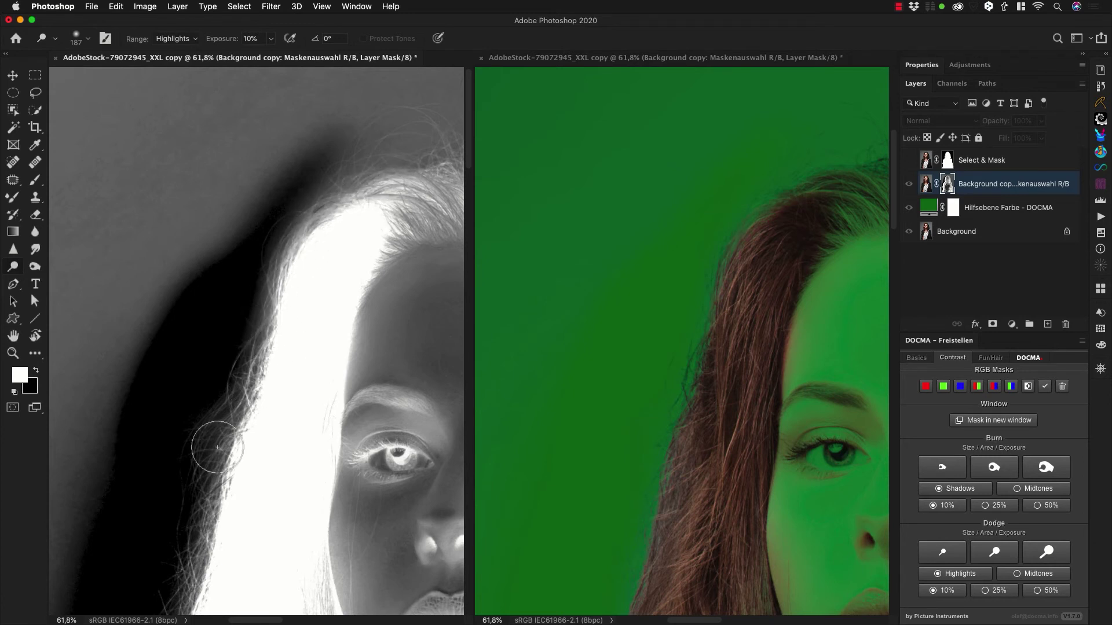
left_click(1045, 469)
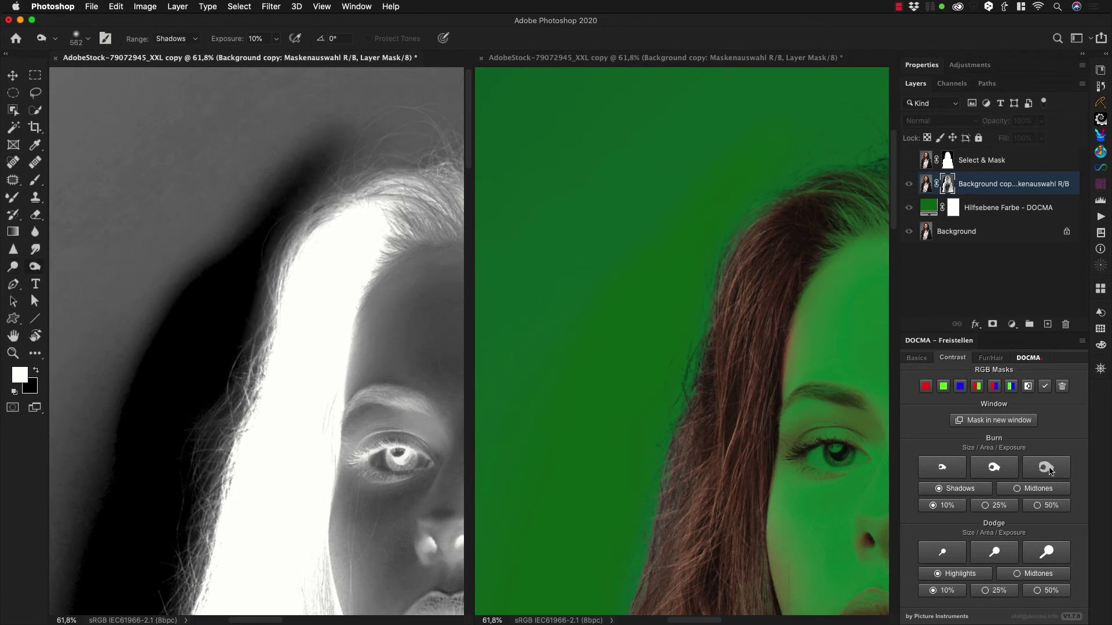
mouse_move(282, 184)
left_mouse_down()
mouse_move(303, 178)
mouse_move(282, 172)
mouse_move(384, 122)
mouse_move(422, 141)
mouse_move(414, 128)
mouse_move(349, 148)
mouse_move(374, 127)
mouse_move(416, 127)
mouse_move(370, 133)
left_mouse_up()
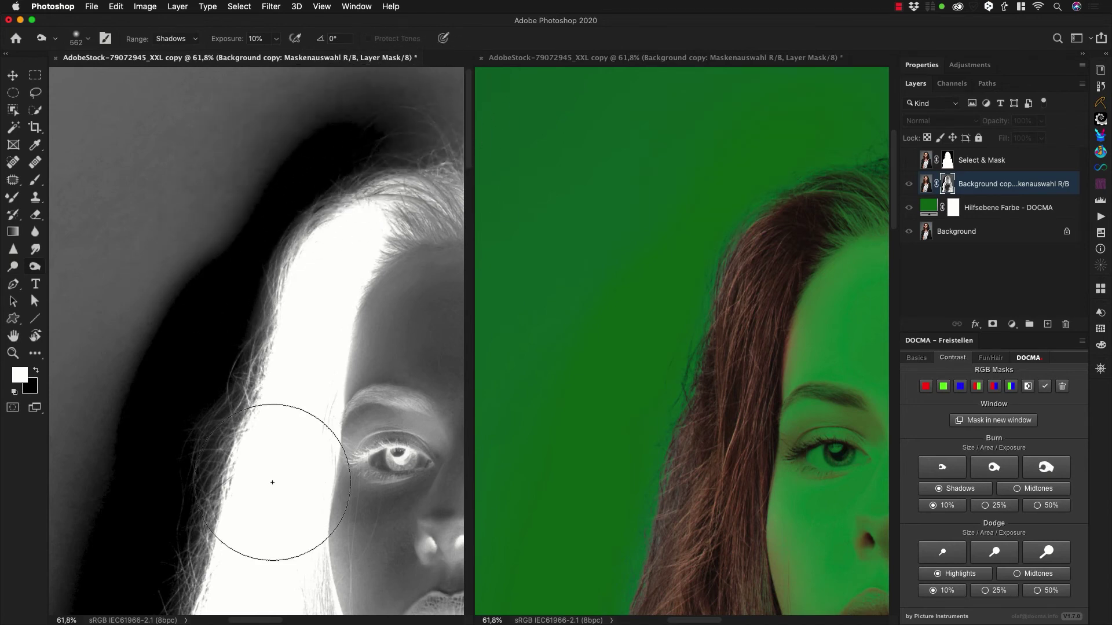
Step: Examine the refined edge from hair to shoulder and the whole portrait in both the mask and composite windows
key("space")
left_click_drag(243, 525, 316, 205)
left_click_drag(316, 450, 334, 326)
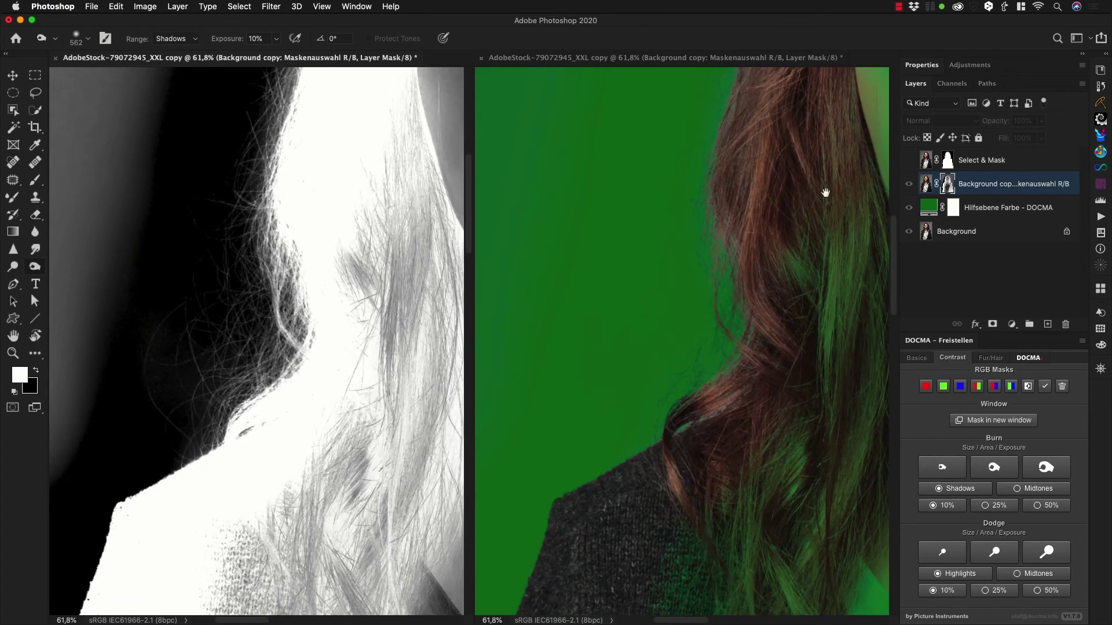
left_click_drag(309, 371, 263, 380)
left_click_drag(382, 350, 260, 409)
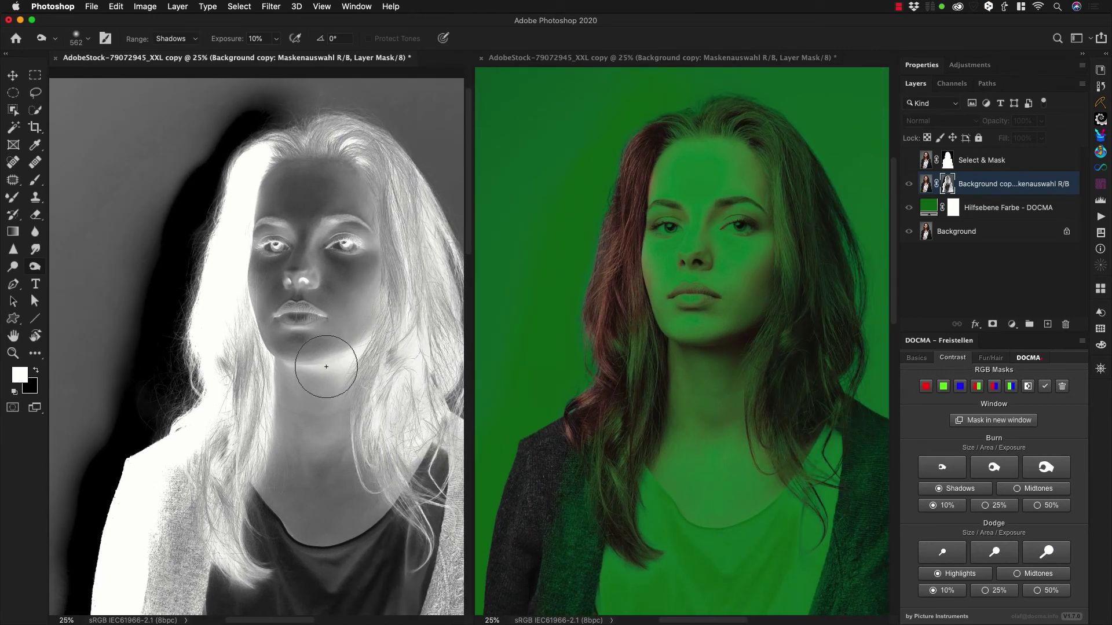
left_click(308, 359, "alt+super")
left_click(308, 360, "alt+super")
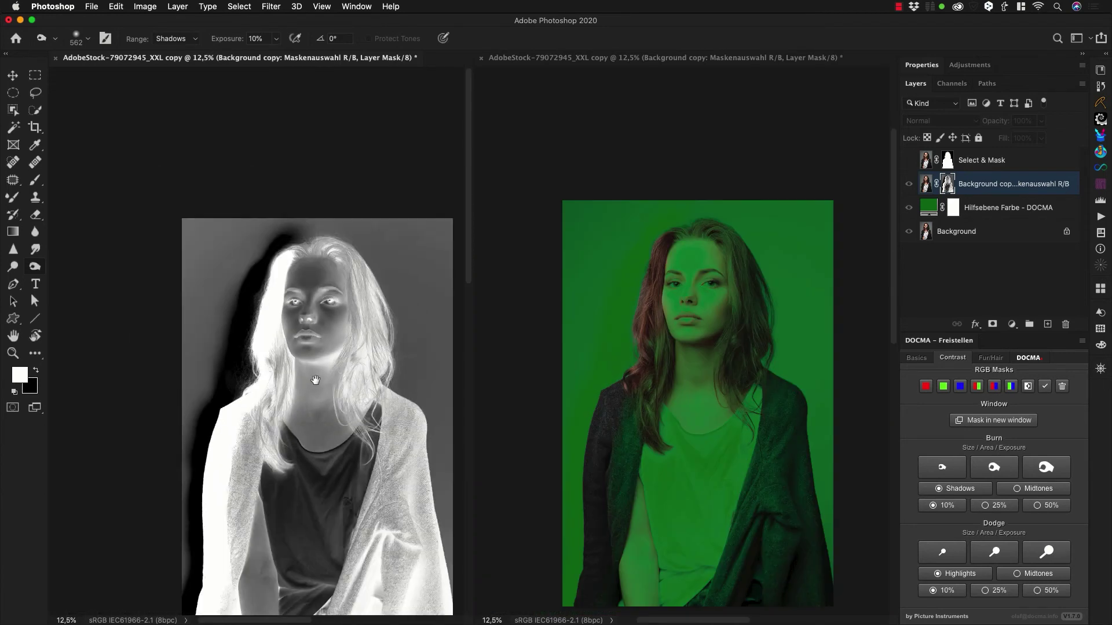
left_click_drag(308, 483, 265, 372)
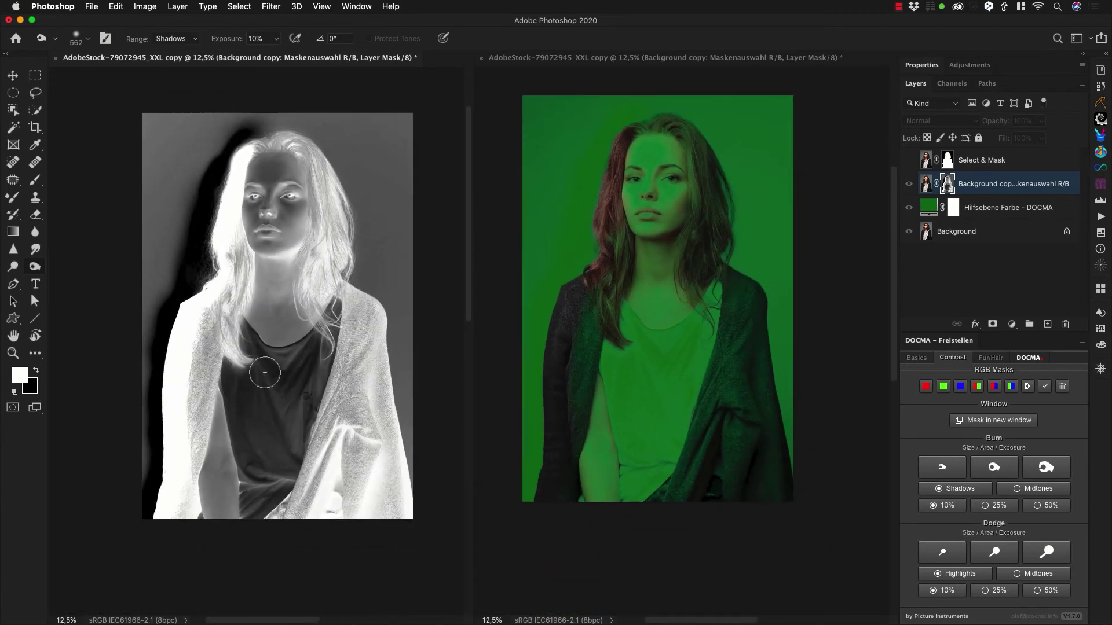
Step: Lasso the background left of the woman through the burned black border, fill it with black on the mask, and deselect
key("l")
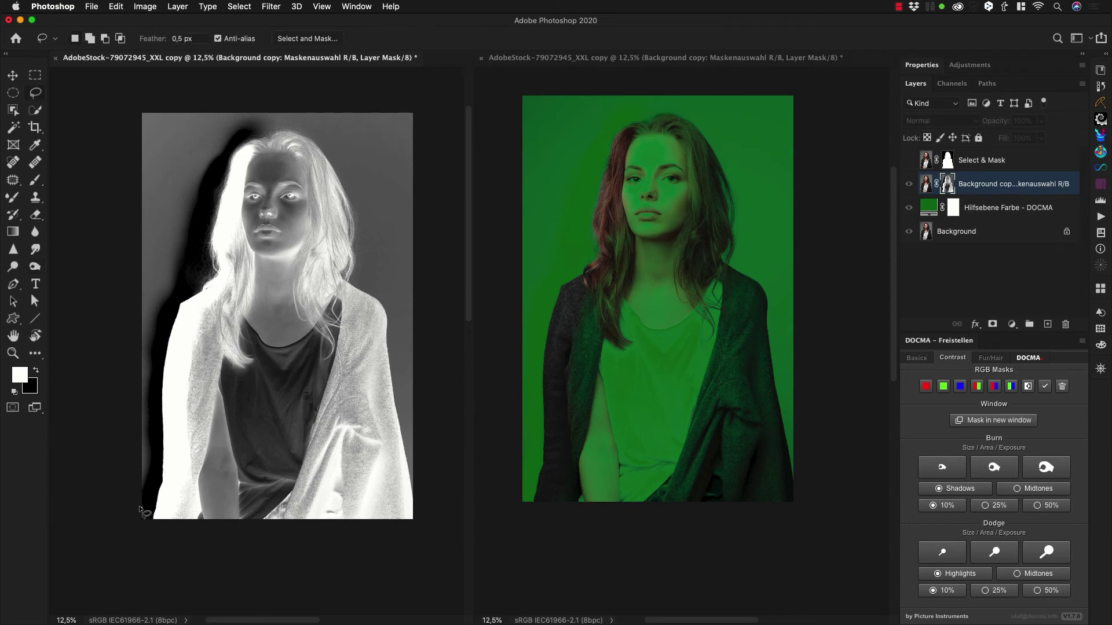
left_click_drag(155, 479, 151, 370)
left_click_drag(205, 194, 226, 158)
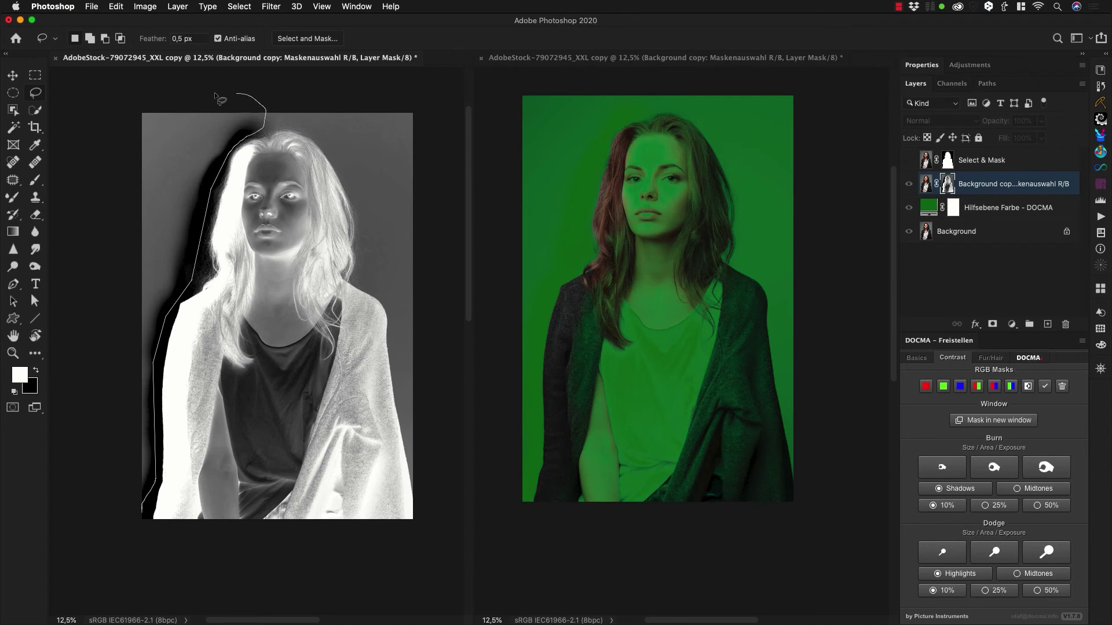
mouse_move(216, 94)
left_mouse_down()
mouse_move(113, 110)
mouse_move(100, 337)
mouse_move(112, 537)
left_mouse_up()
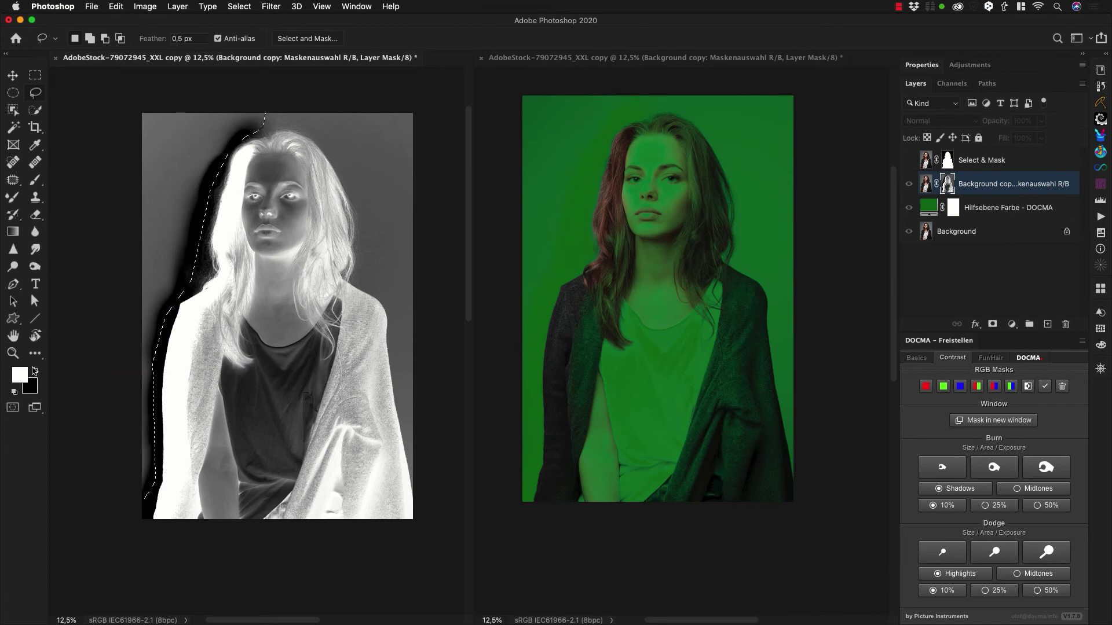
key("super+BackSpace")
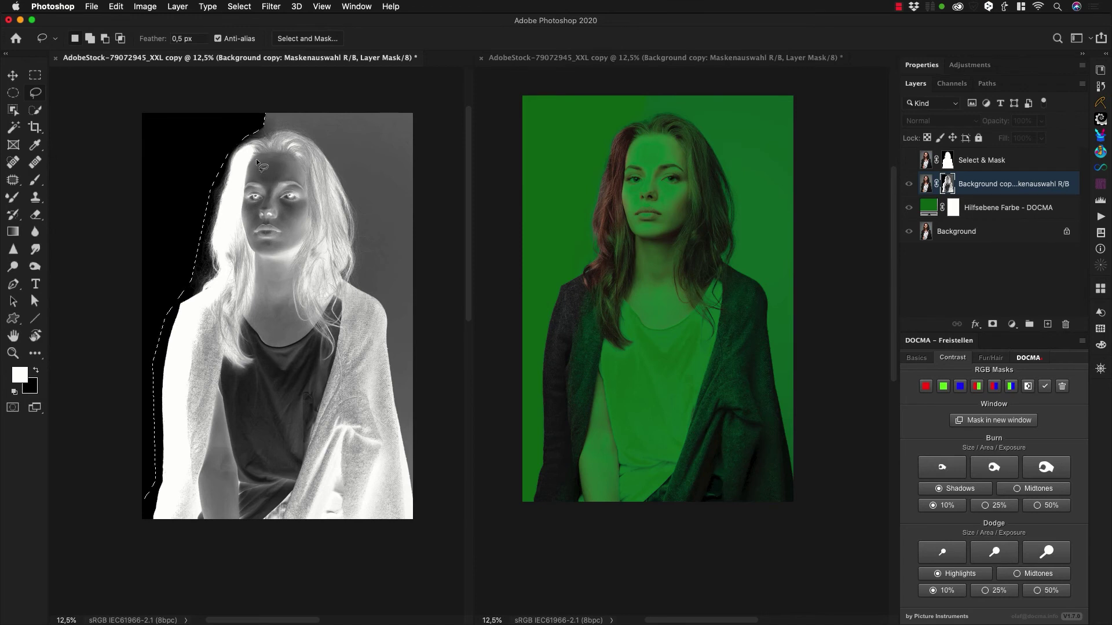
key("super+d")
Step: Lasso the woman's interior just inside the hair and sweater edges, fill it with white on the mask, and deselect
mouse_move(169, 487)
left_mouse_down()
mouse_move(170, 520)
mouse_move(235, 547)
mouse_move(368, 548)
left_mouse_up()
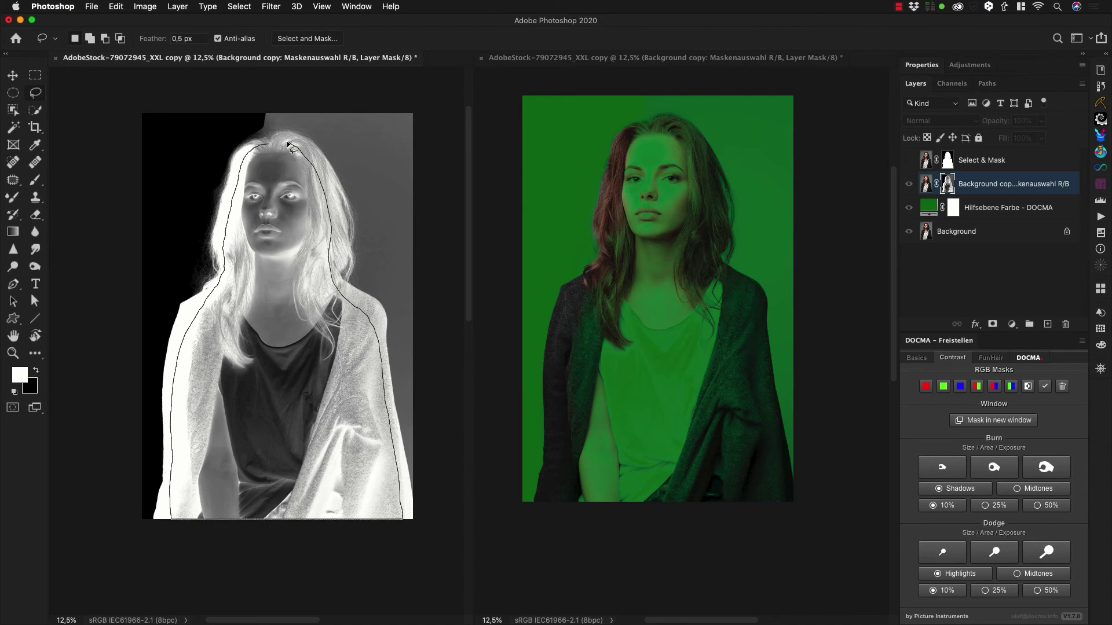
left_click_drag(288, 145, 263, 141)
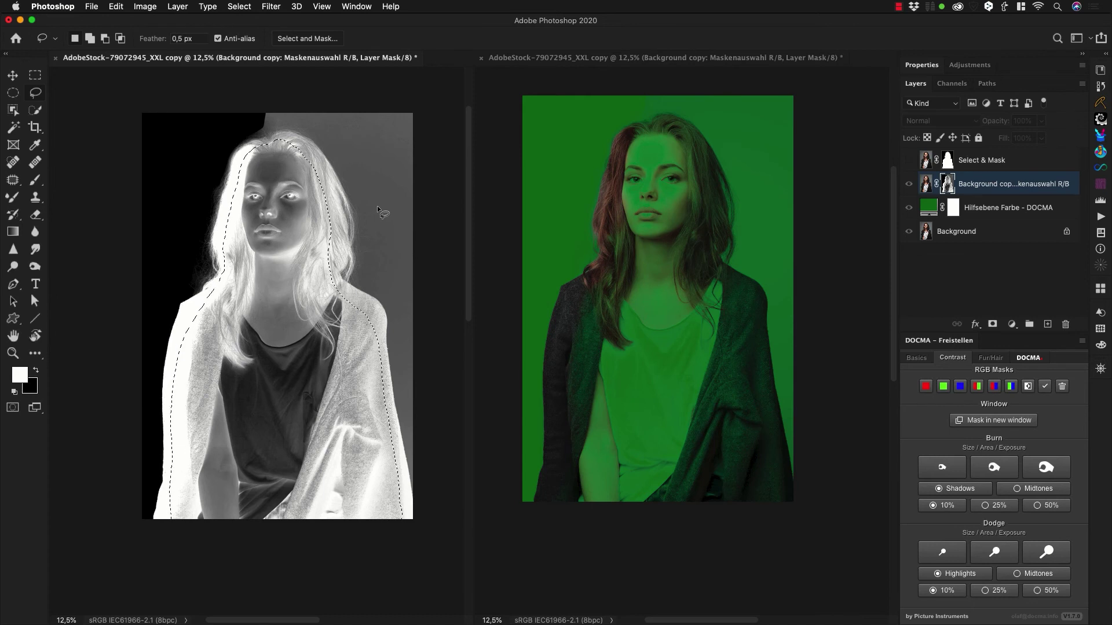
key("alt")
key("alt+BackSpace")
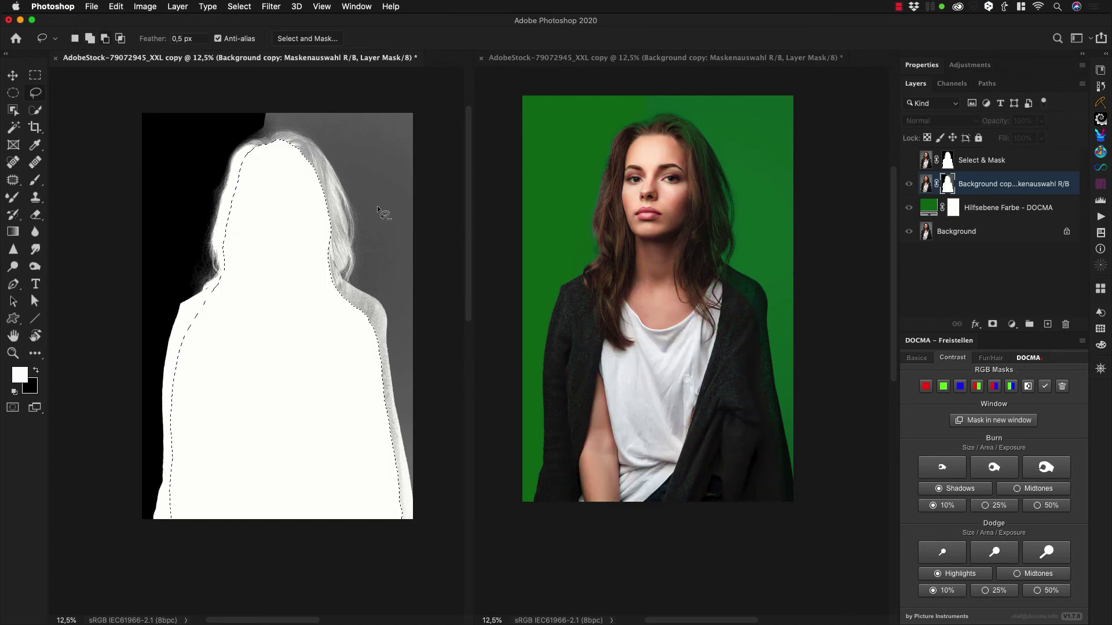
key("super+d")
Step: Leave the mask view, close the second document window, and inspect the left hair edge against the green layer
key("super+space")
left_click_drag(207, 224, 414, 346)
left_click(947, 190, "alt")
left_click(481, 59)
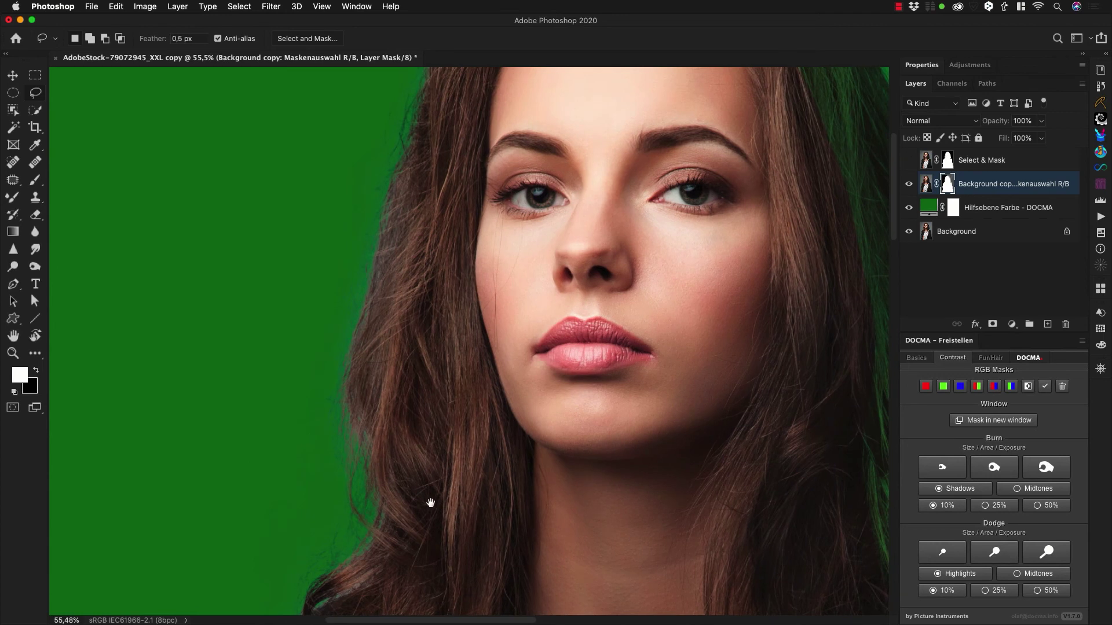
left_click_drag(430, 502, 451, 414)
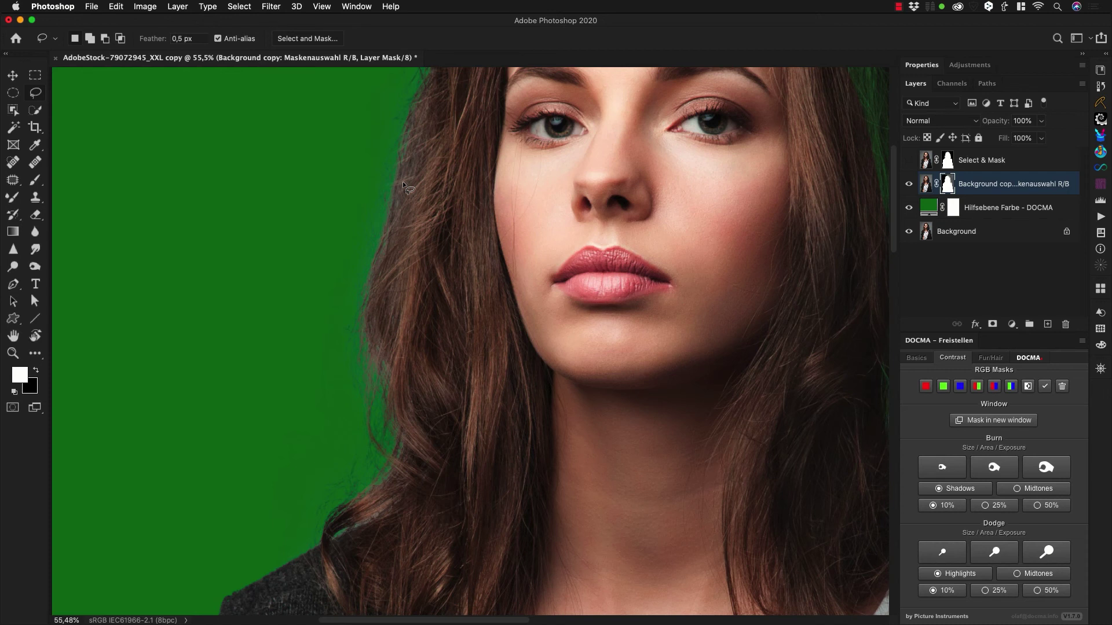
Step: Add a new layer above the masked background copy, clip it to that layer, and set its blend mode to Color
left_click(1047, 325)
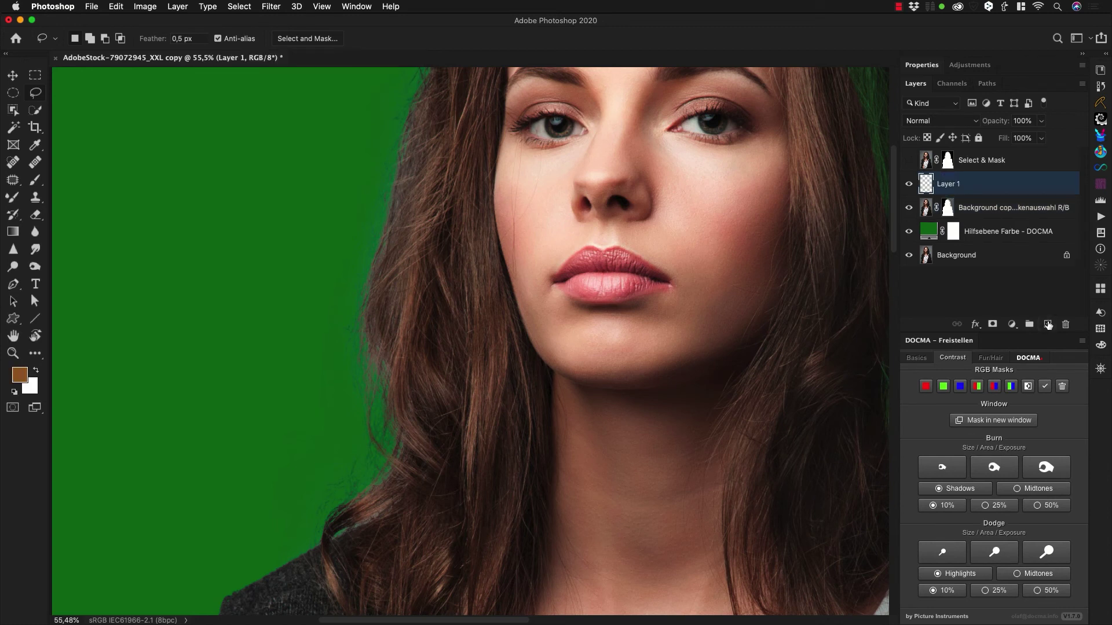
left_click(966, 191, "alt")
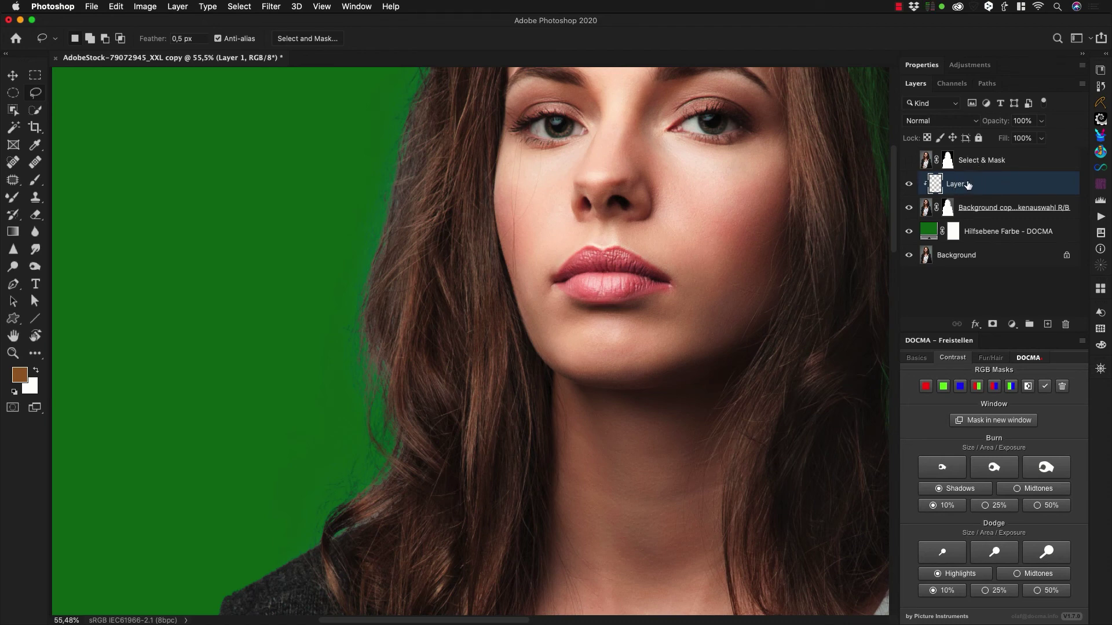
left_click(941, 121)
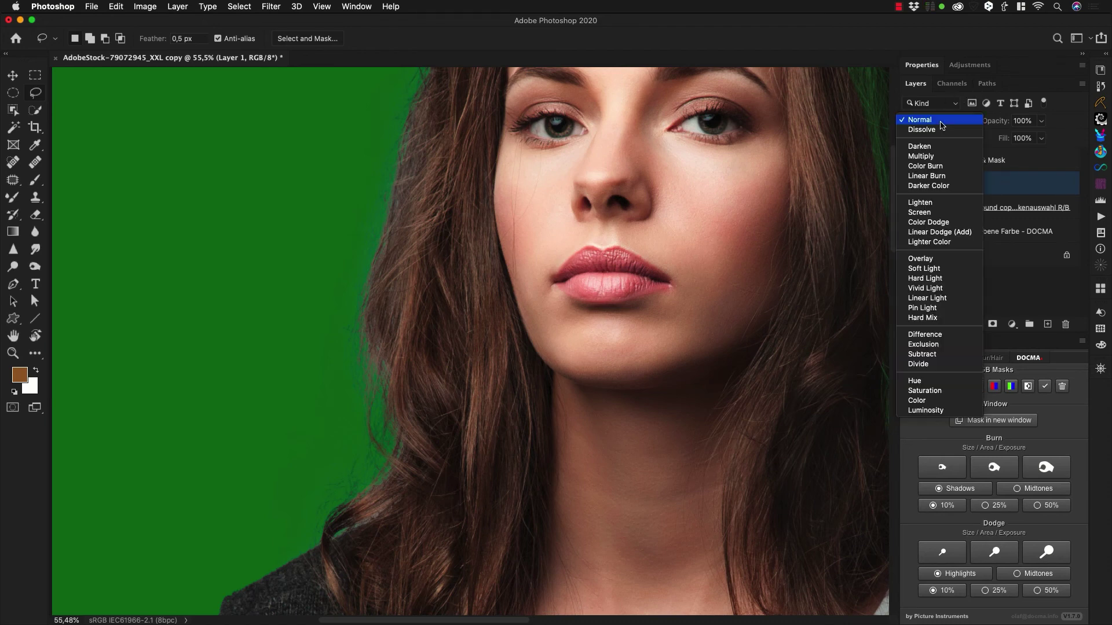
left_click(939, 400)
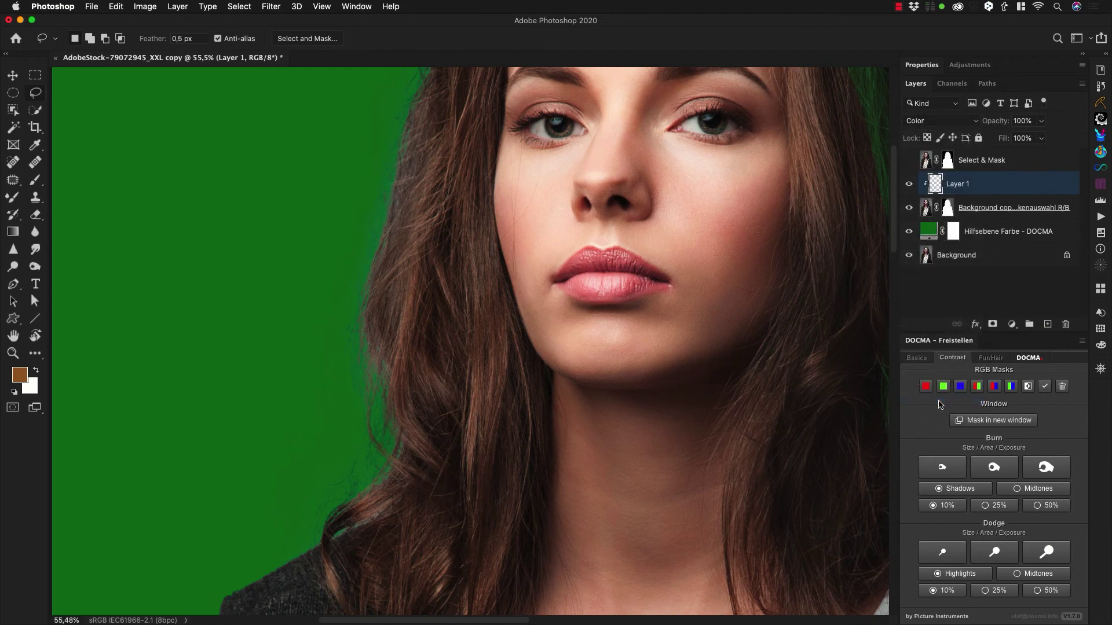
Step: Set up the Brush tool with the soft round tip Rund weich at 0% hardness and a size of 173 px
left_click(35, 182)
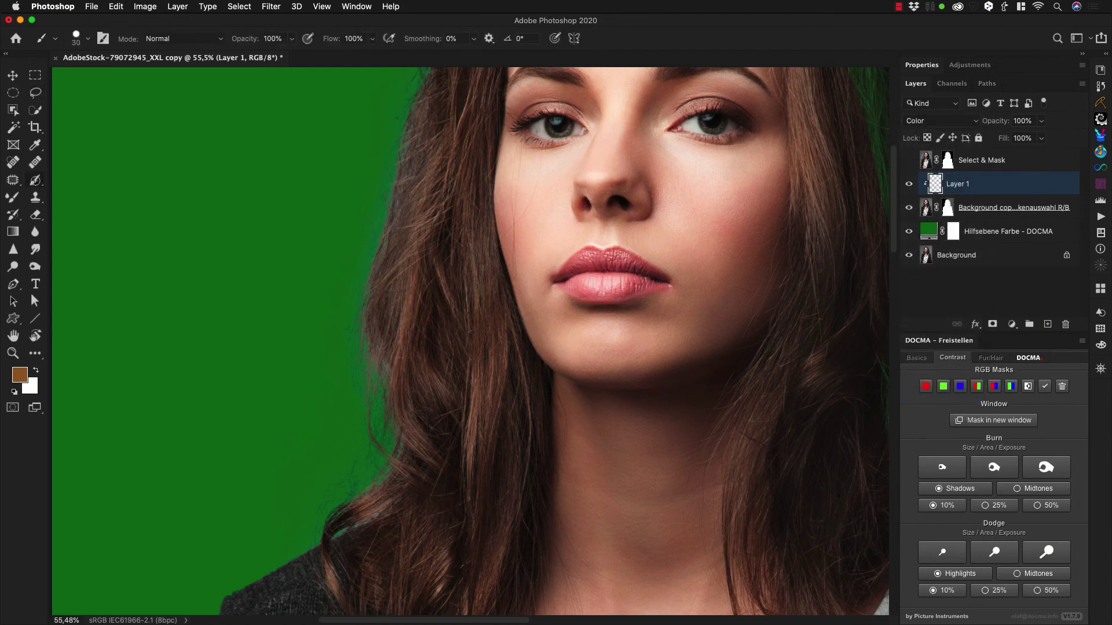
left_click_drag(392, 327, 411, 324)
right_click(477, 345)
left_click(579, 466)
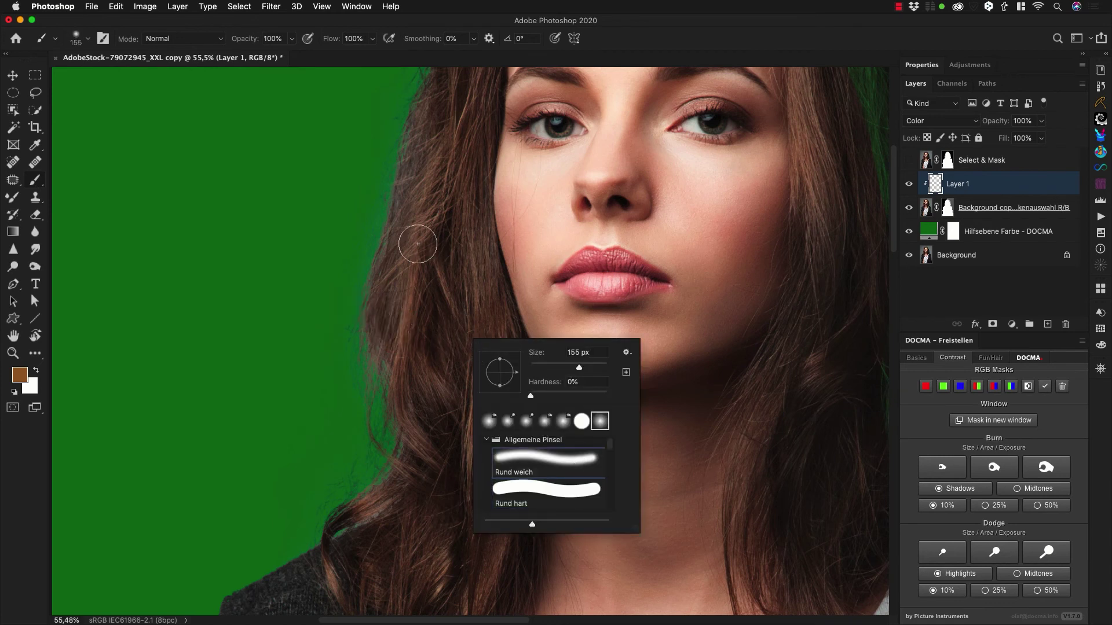
left_click_drag(412, 257, 422, 256, "ctrl+alt")
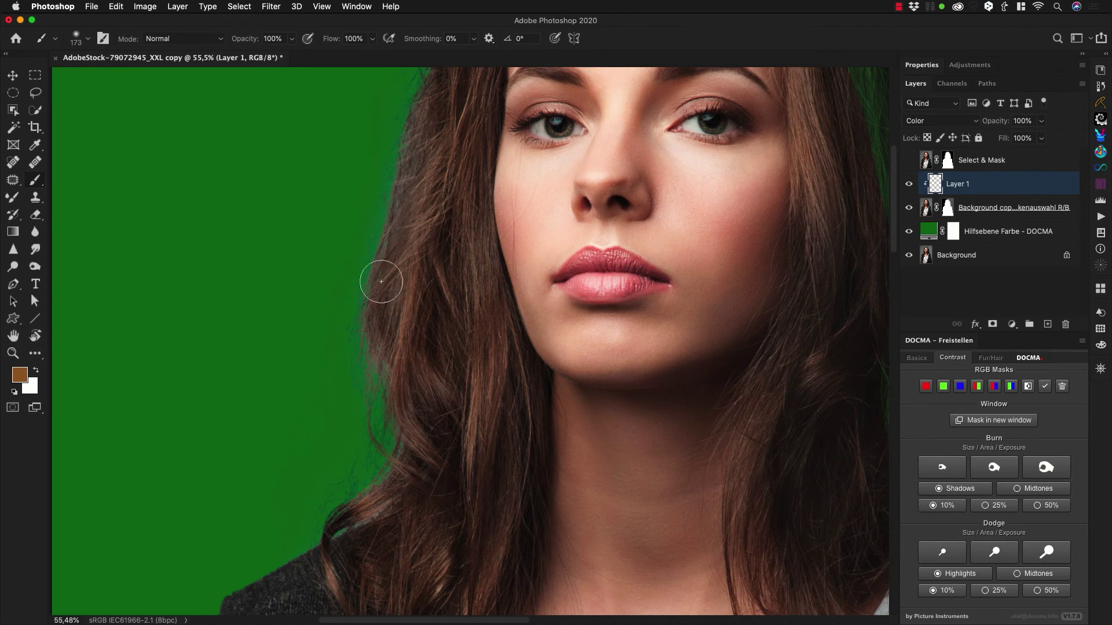
Step: Sample dark and reddish brown tones from the hair and paint them over the discolored left hair edge beside the cheek
left_click(417, 219, "alt")
left_click(456, 452, "alt")
mouse_move(342, 369)
left_mouse_down()
mouse_move(316, 495)
mouse_move(346, 401)
mouse_move(307, 502)
mouse_move(360, 451)
left_mouse_up()
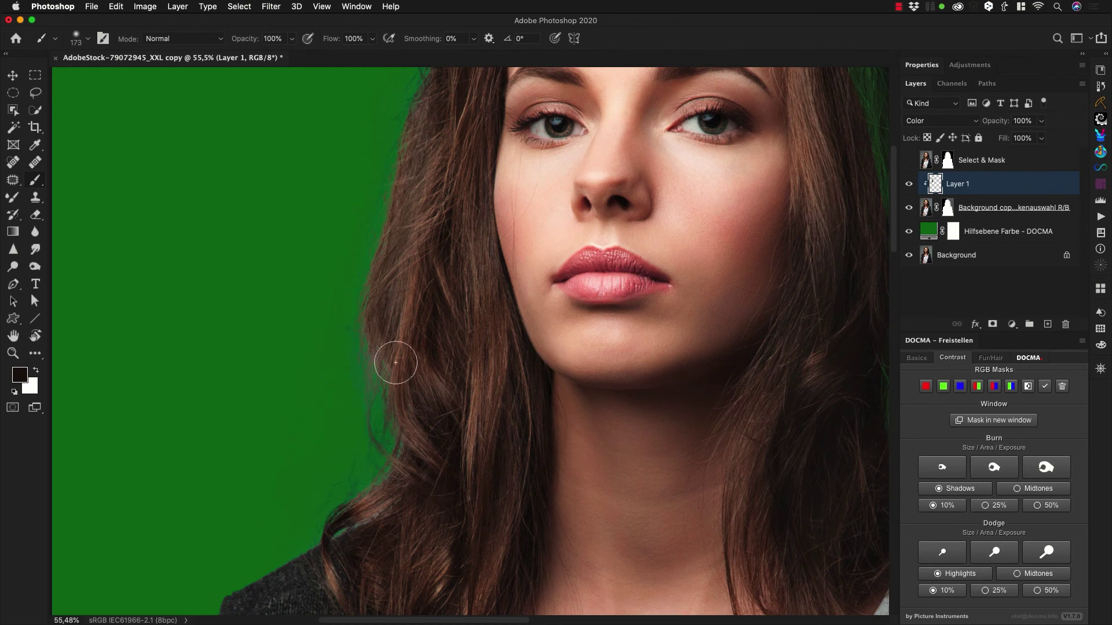
left_click(418, 309, "alt")
mouse_move(364, 333)
left_mouse_down()
mouse_move(359, 399)
mouse_move(357, 358)
mouse_move(378, 447)
mouse_move(367, 377)
mouse_move(340, 507)
left_mouse_up()
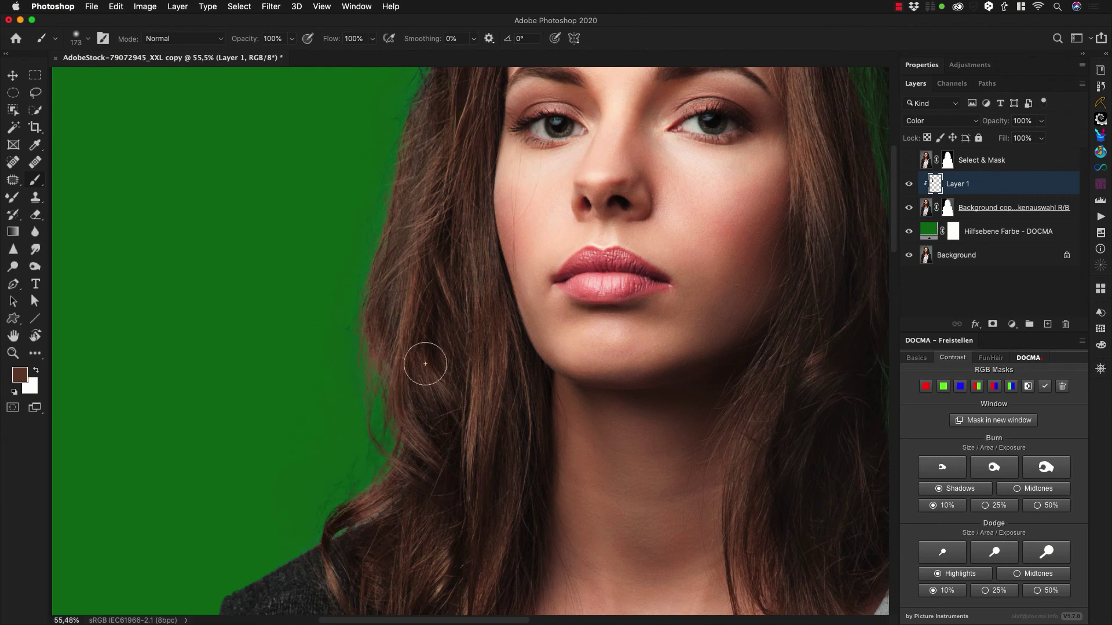
Step: Continue painting the sampled brown along the left hair edge up to the crown, and check the result on the whole portrait
key("space")
left_click_drag(435, 202, 391, 418)
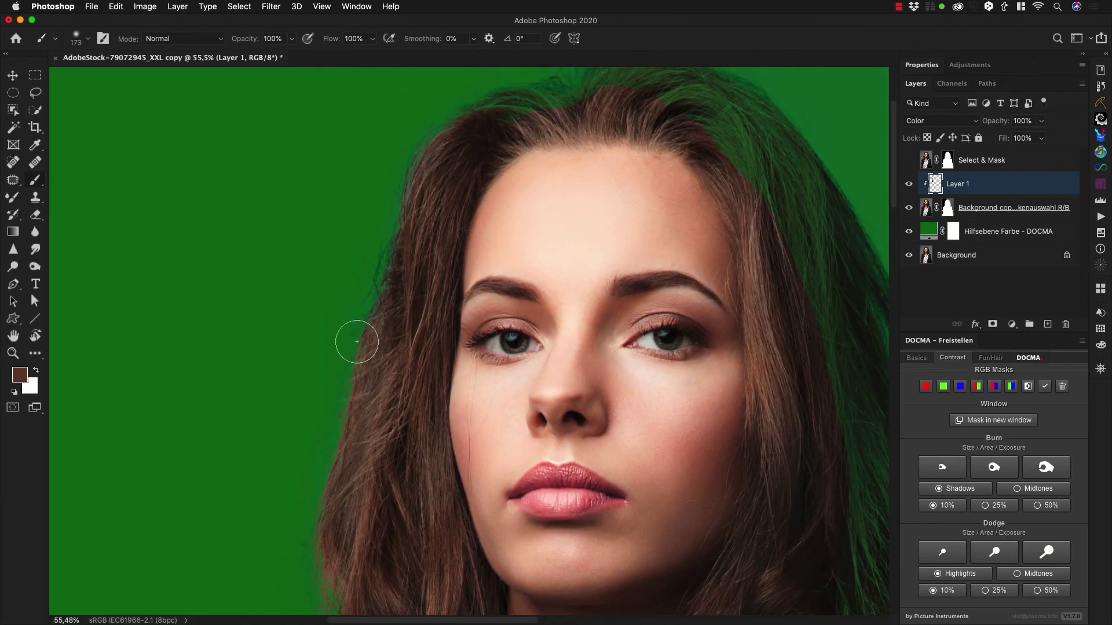
key("space")
left_click_drag(442, 214, 412, 288)
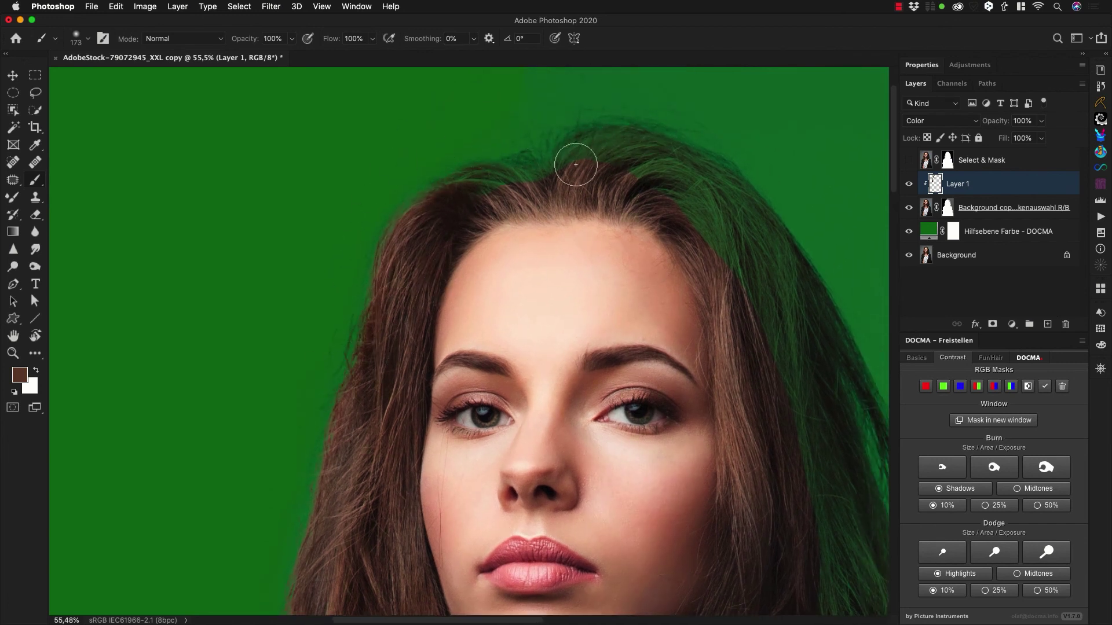
left_click_drag(377, 452, 535, 232)
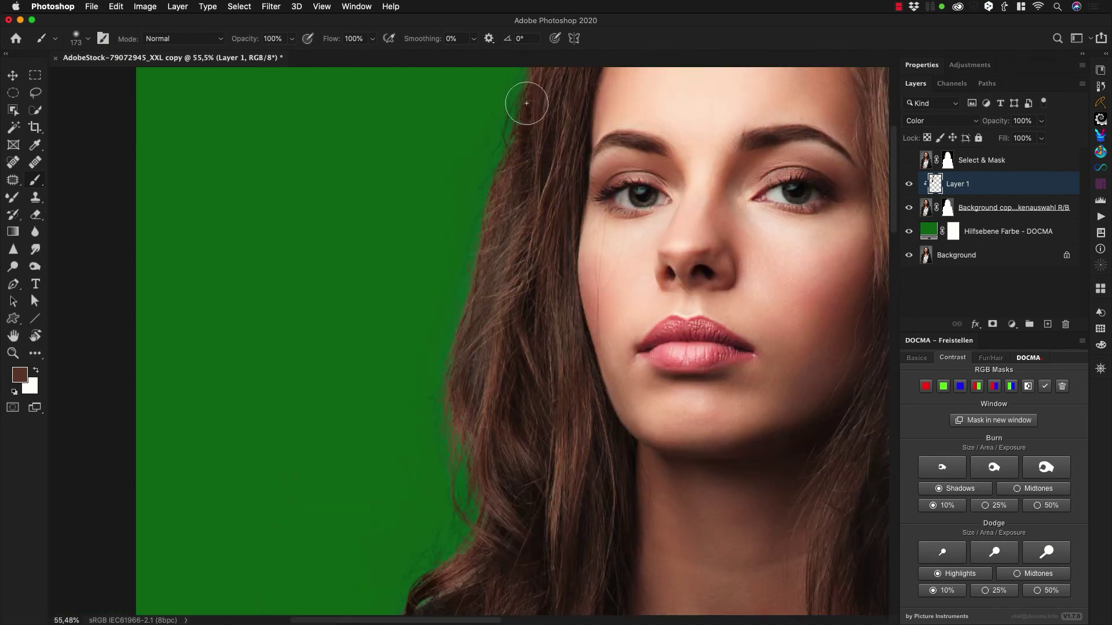
left_click_drag(541, 466, 485, 332)
left_click_drag(586, 326, 463, 415)
left_click_drag(522, 373, 518, 373)
left_click_drag(496, 437, 508, 366)
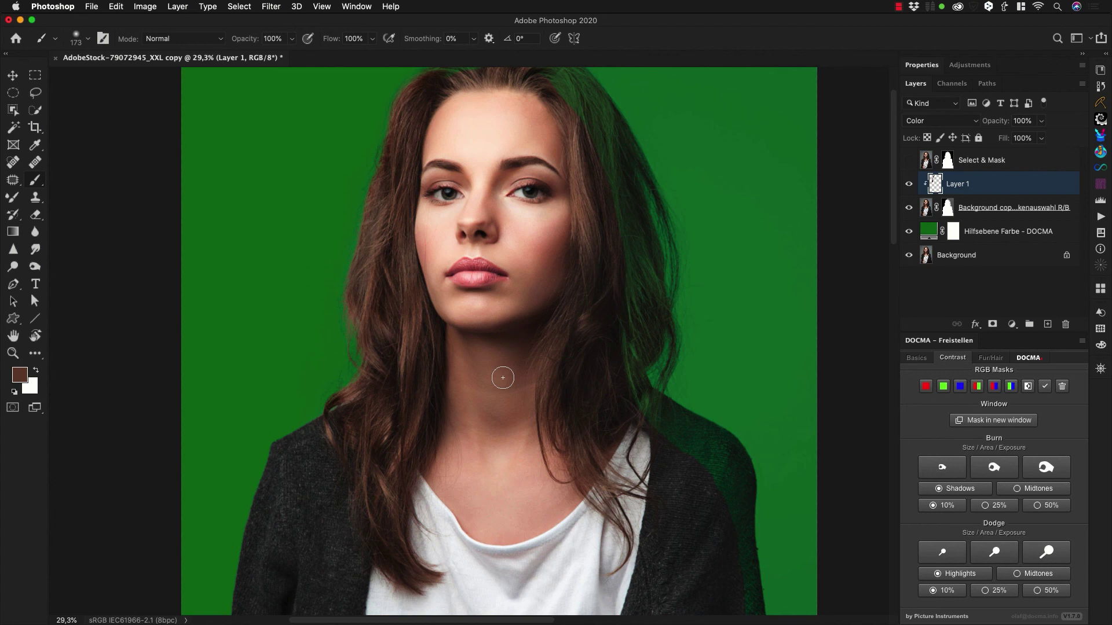
left_click(239, 6)
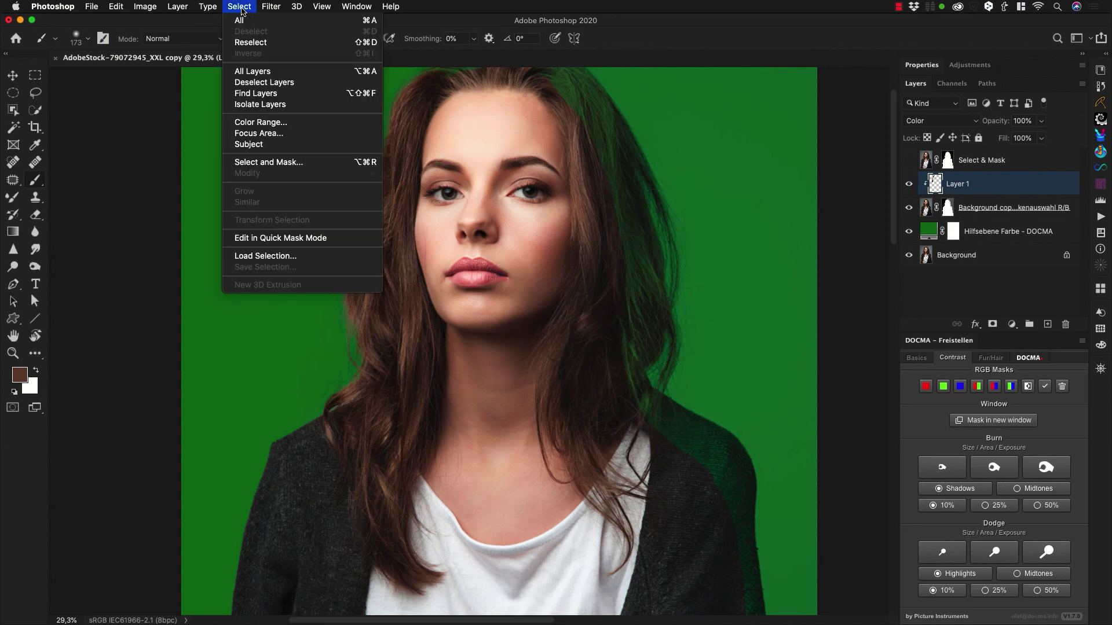
left_click(238, 7)
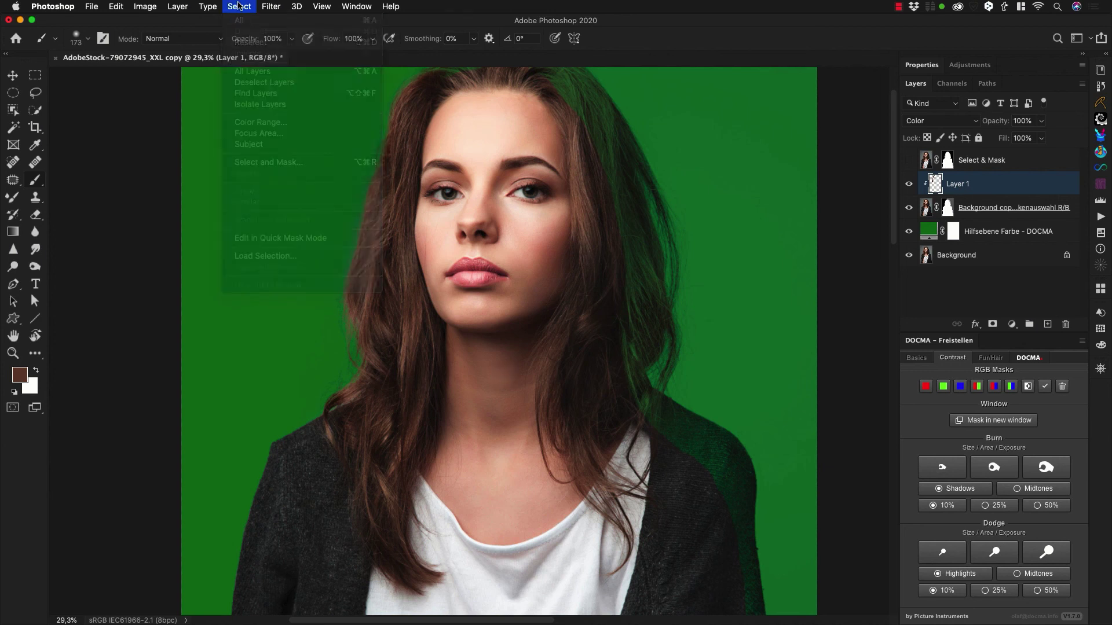
left_click(14, 110)
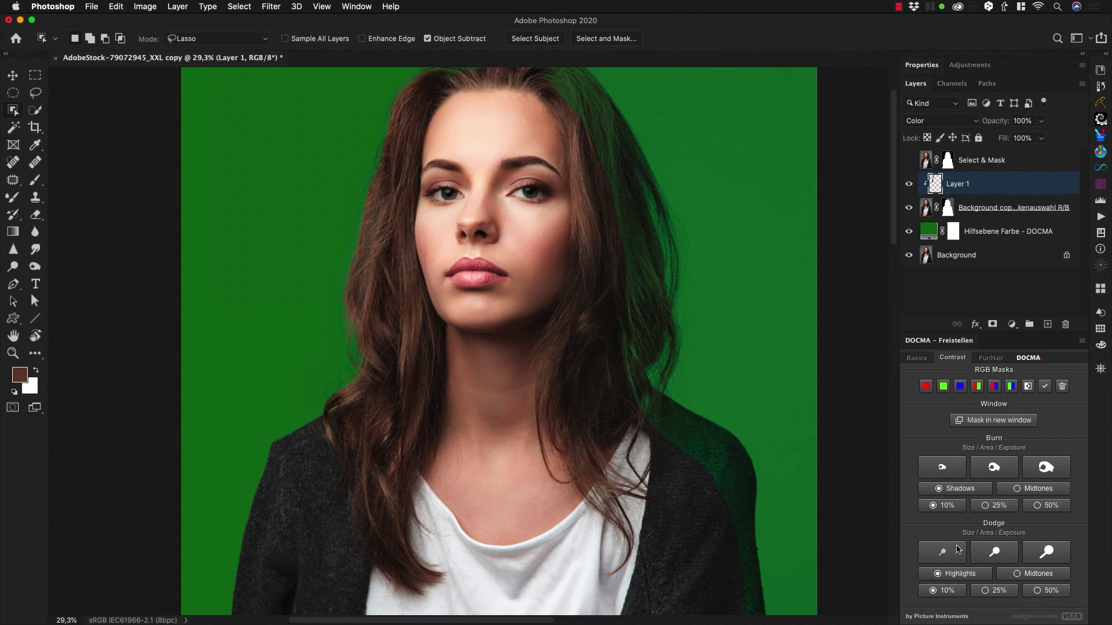
Step: Show the background copy's mask and dodge the gray right hair and shoulder strip using a 454 px brush at 50% exposure, first Midtones, then Highlights
left_click(949, 208, "alt")
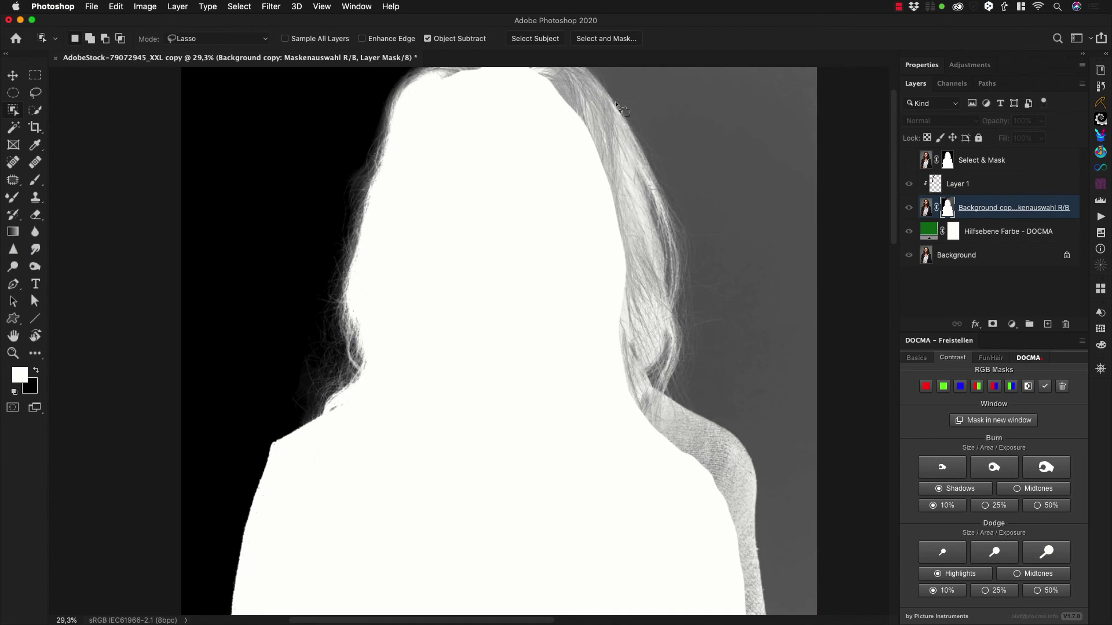
left_click(1033, 574)
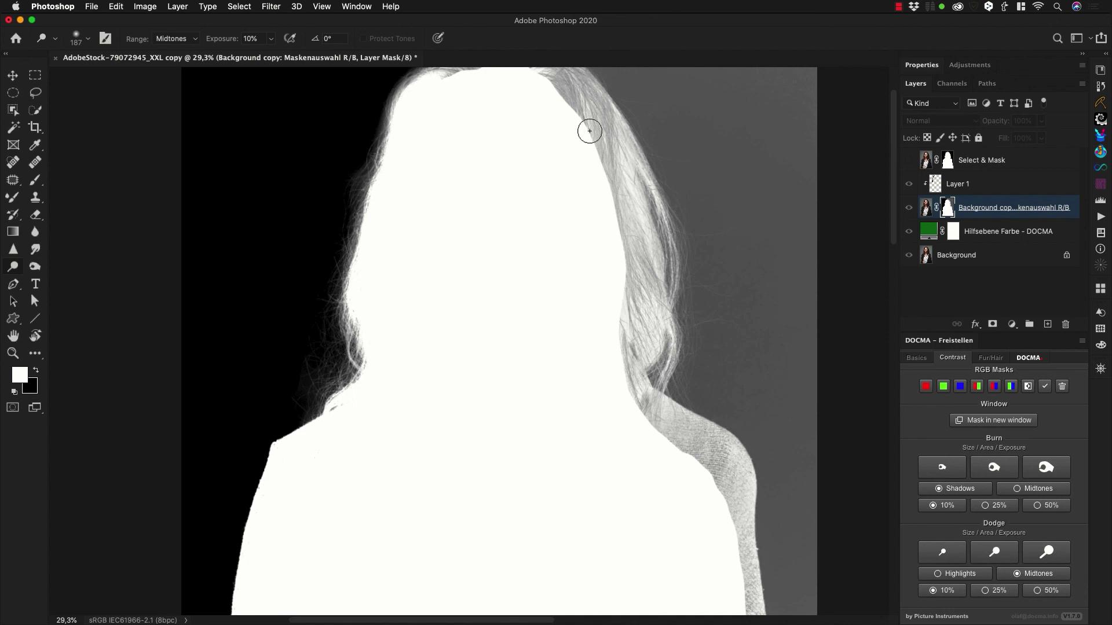
left_click_drag(596, 168, 619, 168)
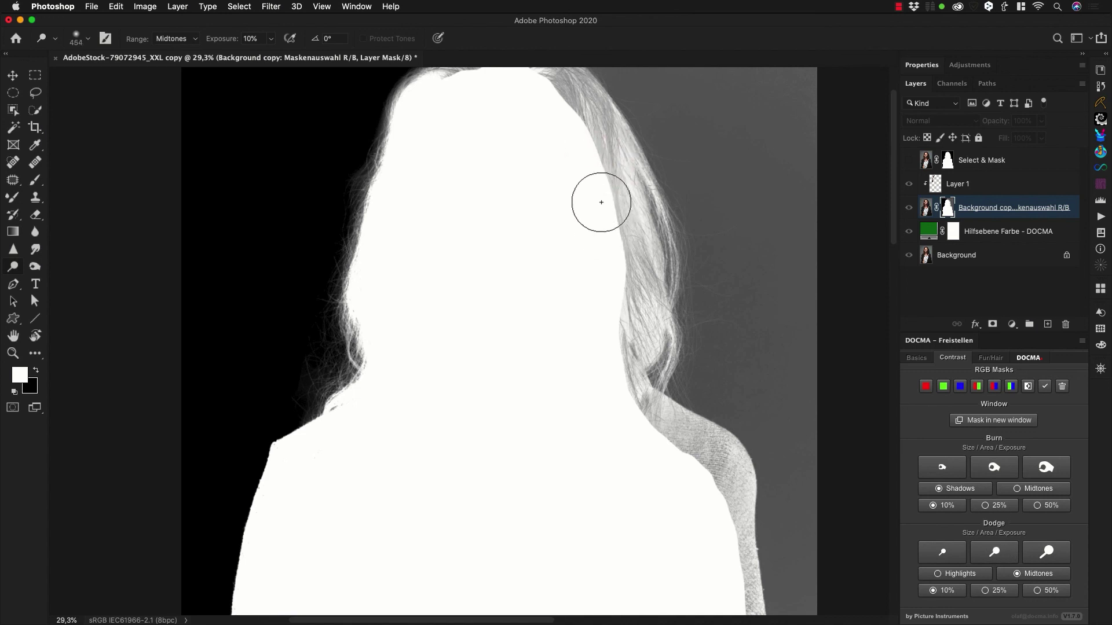
left_click(1040, 592)
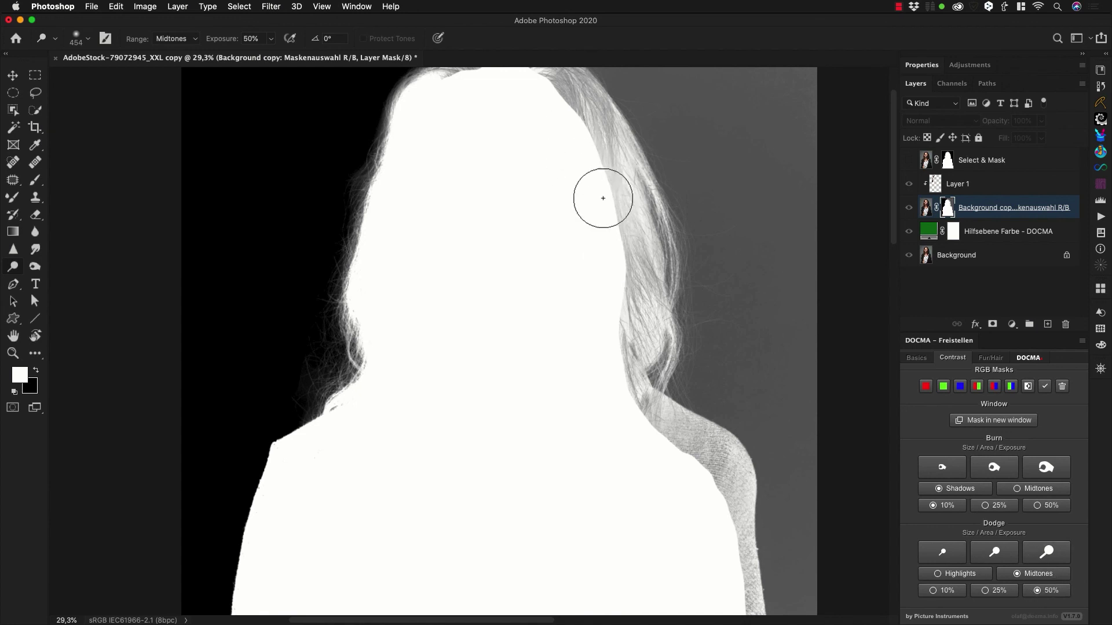
mouse_move(600, 191)
left_mouse_down()
mouse_move(596, 227)
mouse_move(617, 279)
mouse_move(586, 143)
mouse_move(551, 109)
mouse_move(571, 117)
mouse_move(618, 316)
mouse_move(614, 229)
mouse_move(621, 246)
mouse_move(606, 244)
mouse_move(616, 343)
mouse_move(610, 280)
mouse_move(601, 378)
mouse_move(585, 362)
left_mouse_up()
left_click(968, 574)
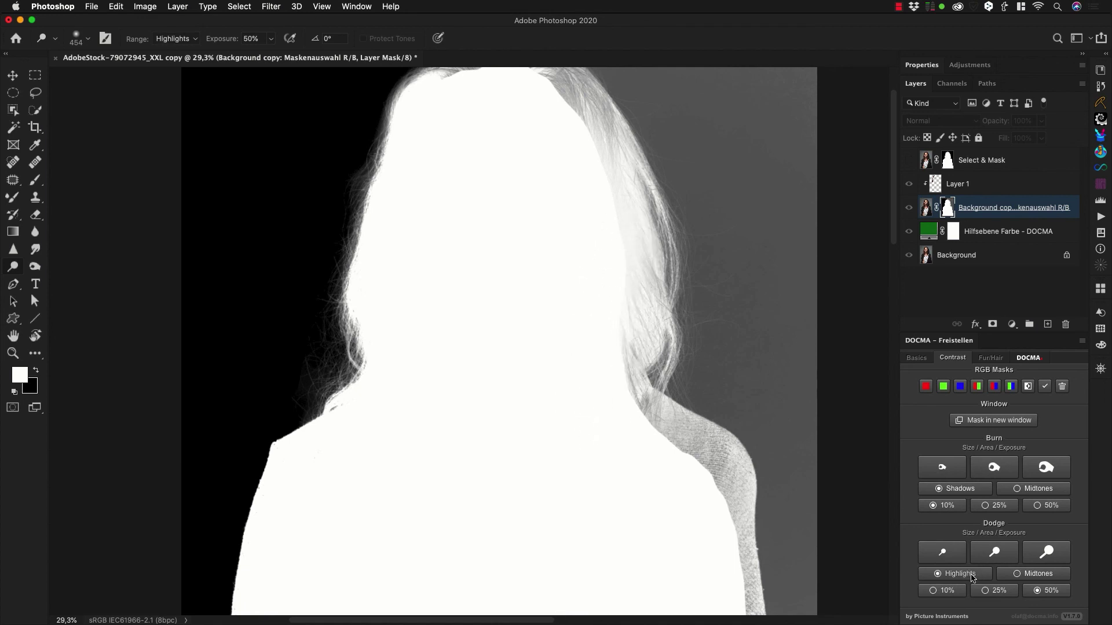
mouse_move(562, 128)
left_mouse_down()
mouse_move(619, 288)
mouse_move(568, 111)
mouse_move(579, 102)
mouse_move(648, 417)
mouse_move(608, 394)
mouse_move(727, 512)
mouse_move(707, 457)
mouse_move(745, 541)
mouse_move(714, 523)
left_mouse_up()
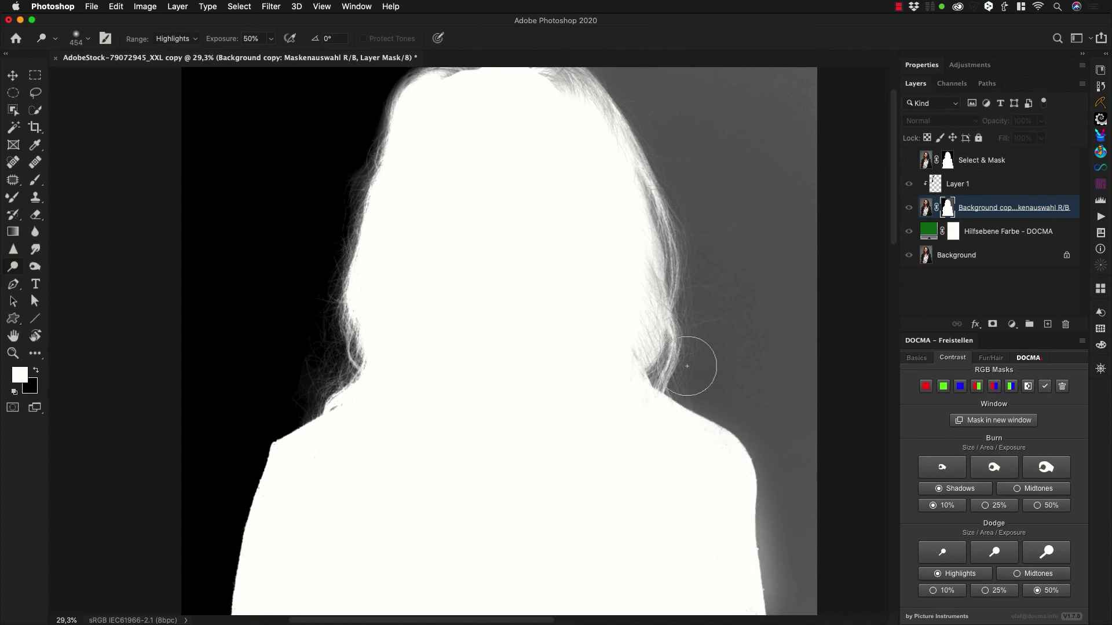
Step: Burn the gray background right of the woman to black with the large Shadows brush, raising exposure to 50%, and return to the composite view
left_click(1041, 463)
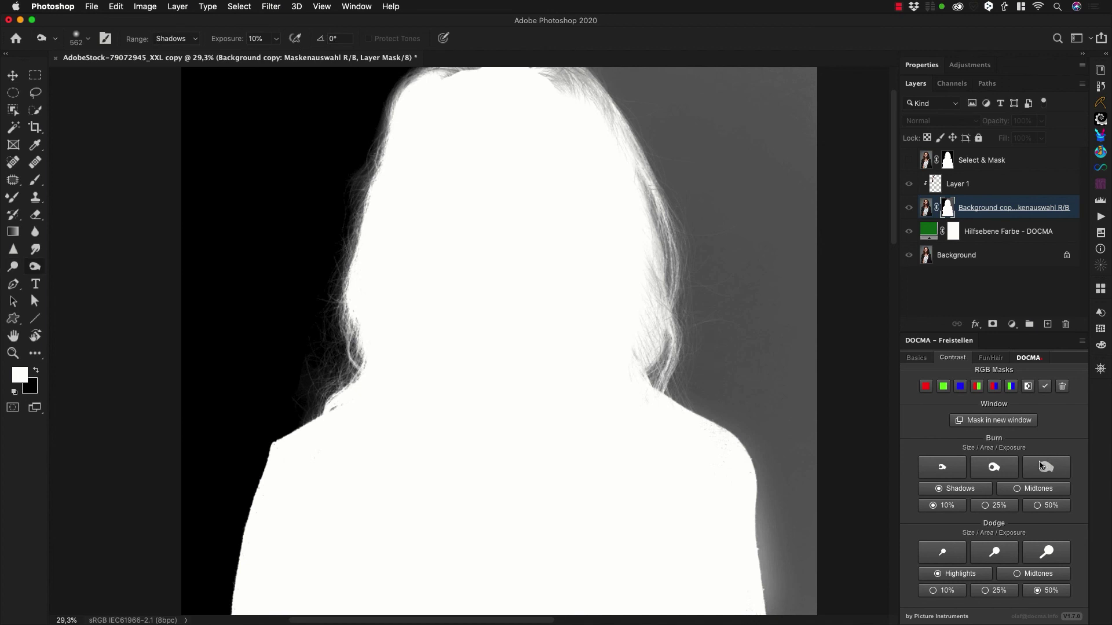
mouse_move(777, 575)
left_mouse_down()
mouse_move(771, 546)
mouse_move(758, 546)
mouse_move(759, 509)
mouse_move(772, 556)
left_mouse_up()
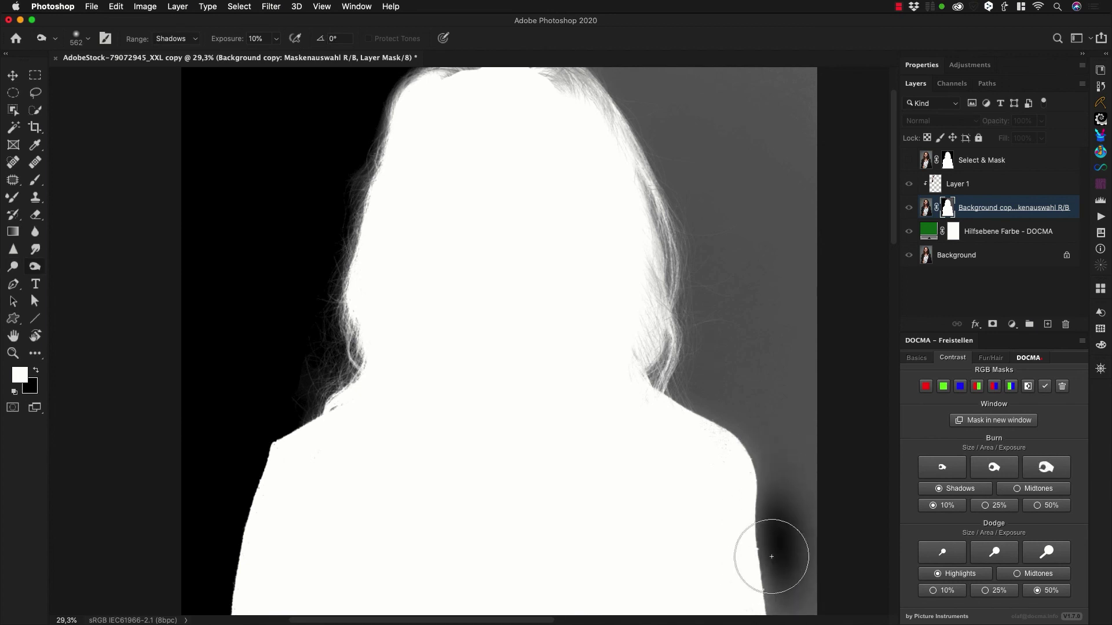
left_click(1038, 508)
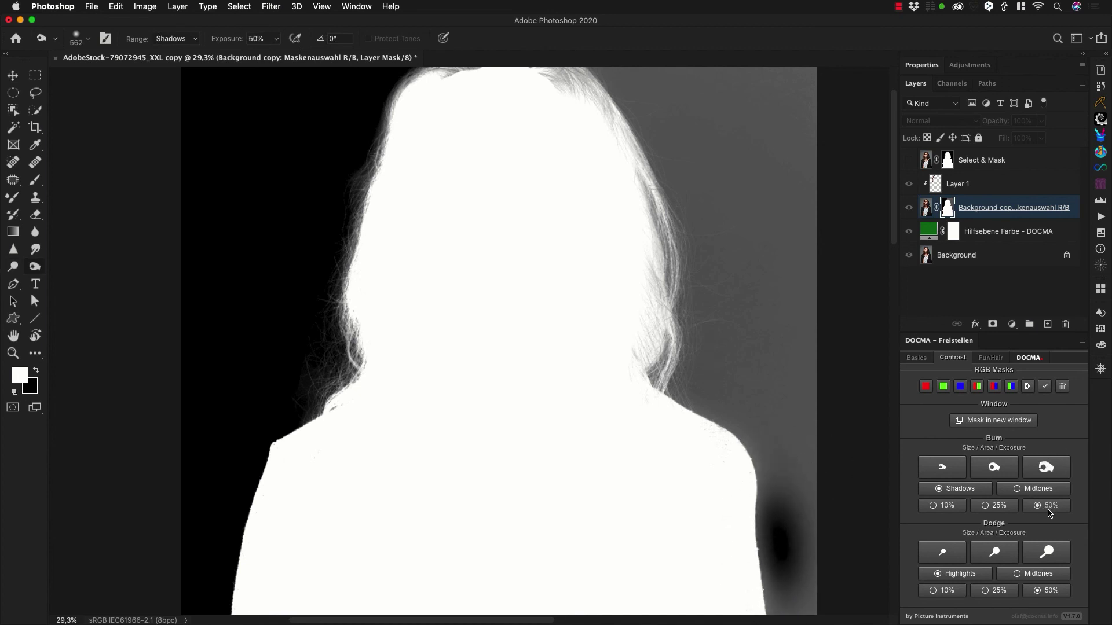
mouse_move(772, 446)
left_mouse_down()
mouse_move(770, 529)
mouse_move(767, 454)
mouse_move(712, 401)
mouse_move(720, 372)
mouse_move(770, 446)
mouse_move(799, 565)
mouse_move(789, 263)
mouse_move(761, 306)
mouse_move(740, 186)
mouse_move(739, 337)
mouse_move(615, 52)
mouse_move(722, 185)
mouse_move(717, 99)
mouse_move(784, 92)
mouse_move(814, 193)
mouse_move(754, 400)
left_mouse_up()
left_click(926, 210)
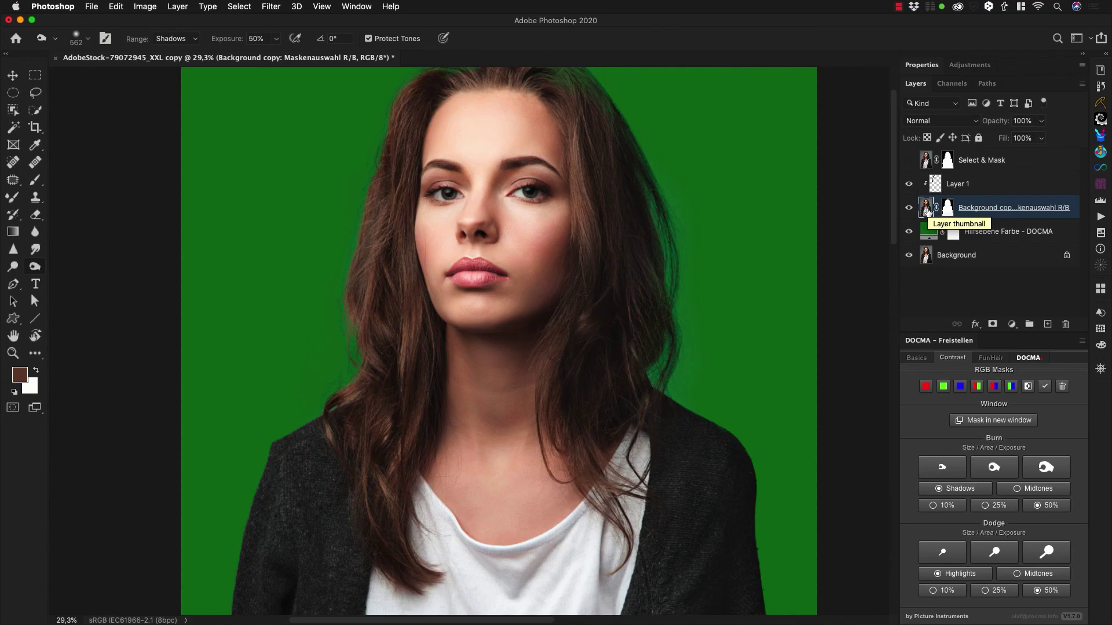